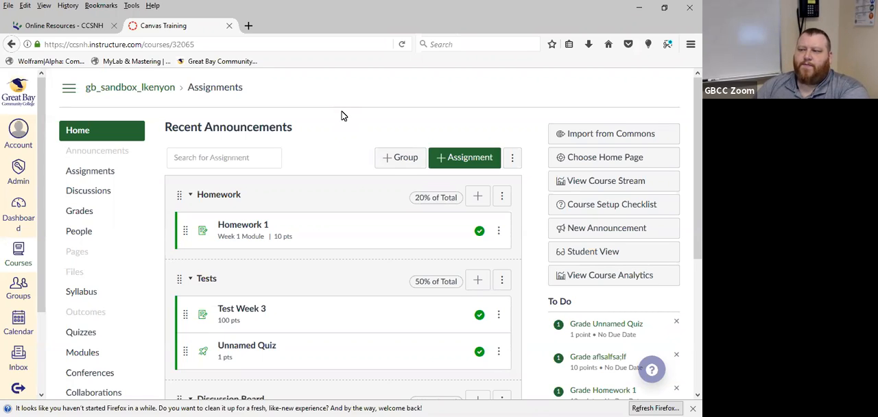
View the course gradebook with the course navigation expanded, and return to the course home page
{"action": "left_click", "coordinate": [80, 220]}
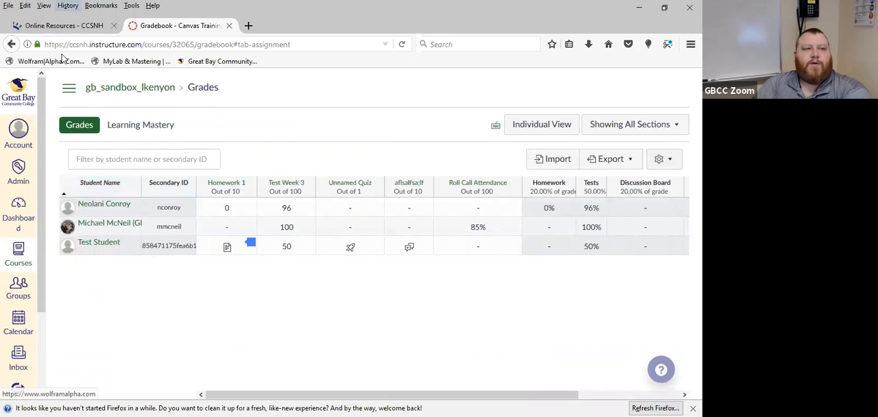
{"action": "left_click", "coordinate": [70, 97]}
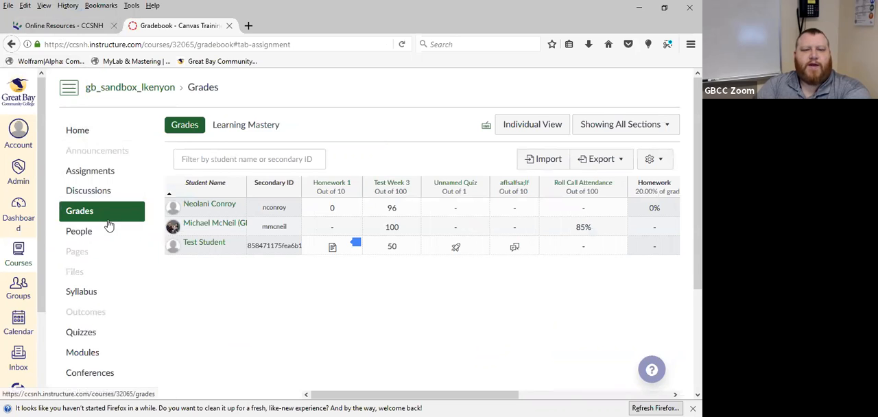
{"action": "scroll", "coordinate": [107, 227], "scroll_direction": "down", "scroll_amount": 3}
{"action": "scroll", "coordinate": [108, 226], "scroll_direction": "up", "scroll_amount": 3}
{"action": "left_click", "coordinate": [77, 130]}
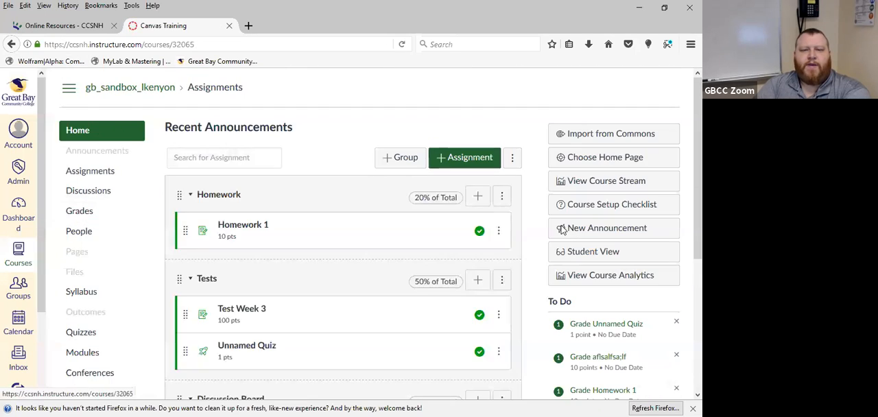
Preview the course's assignment list in Student View and leave the preview
{"action": "left_click", "coordinate": [579, 258]}
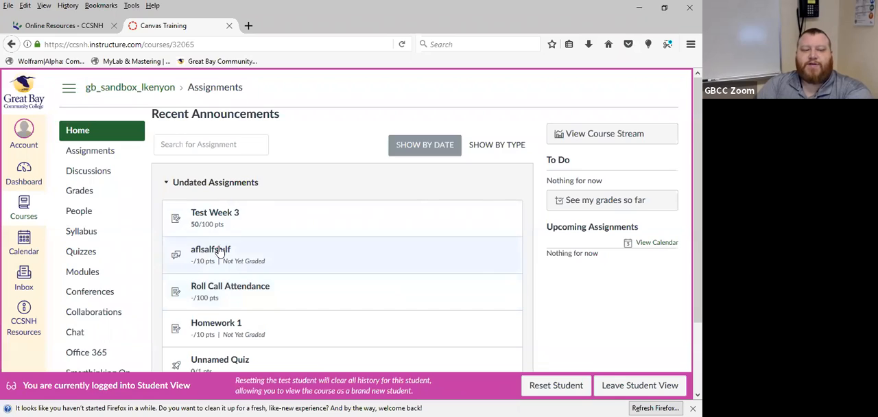
{"action": "scroll", "coordinate": [206, 254], "scroll_direction": "down", "scroll_amount": 2}
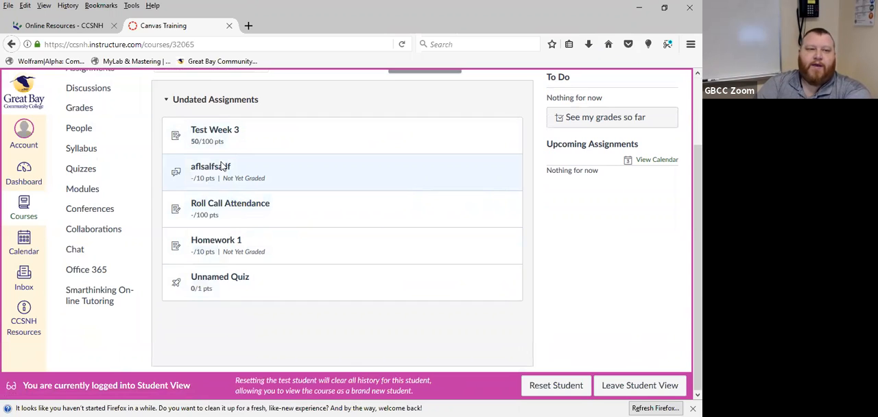
{"action": "left_click", "coordinate": [633, 386]}
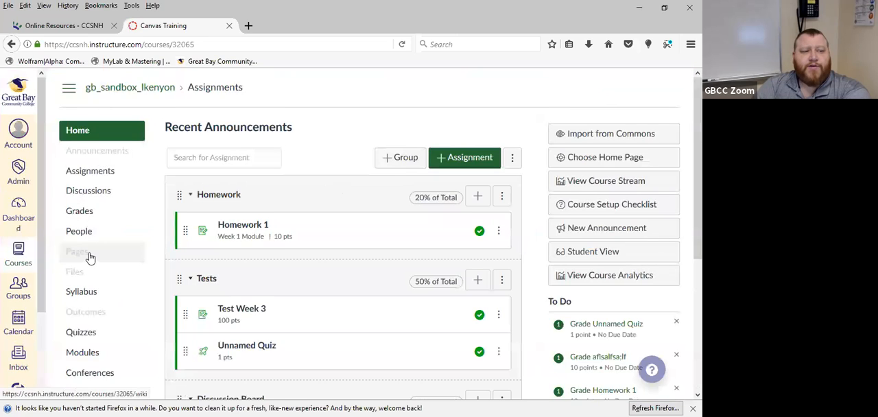
From the gradebook, open the test student's Homework 1 submission in SpeedGrader and look over the submitted document
{"action": "scroll", "coordinate": [88, 179], "scroll_direction": "down", "scroll_amount": 2}
{"action": "left_click", "coordinate": [81, 149]}
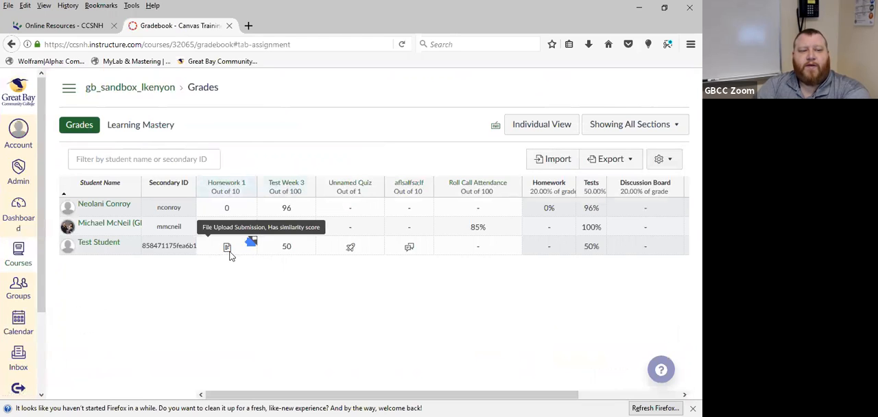
{"action": "left_click", "coordinate": [251, 247]}
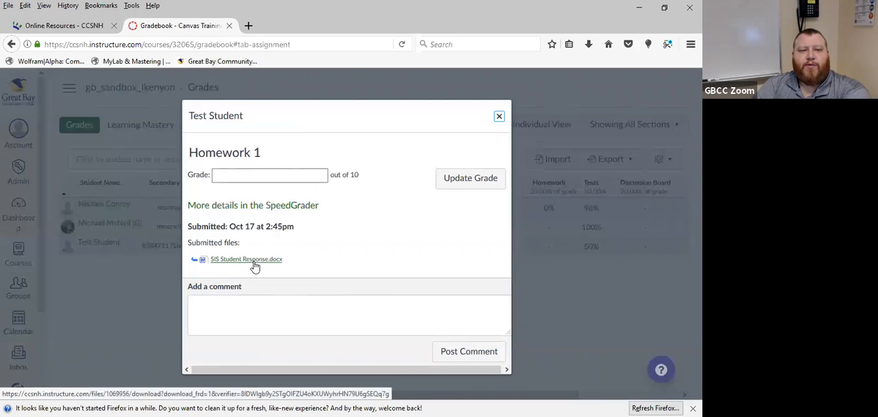
{"action": "left_click", "coordinate": [291, 205]}
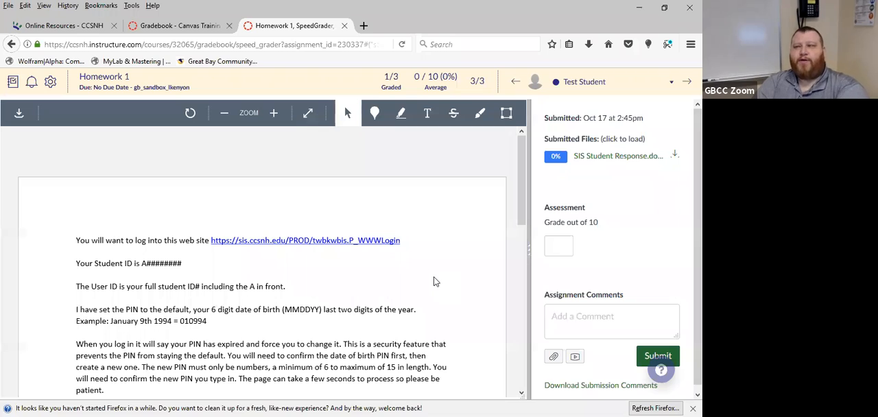
{"action": "scroll", "coordinate": [428, 288], "scroll_direction": "down", "scroll_amount": 12}
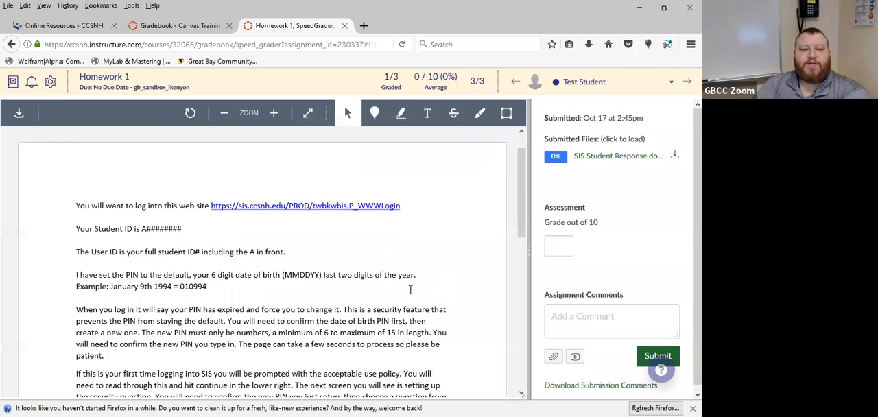
{"action": "scroll", "coordinate": [410, 295], "scroll_direction": "up", "scroll_amount": 12}
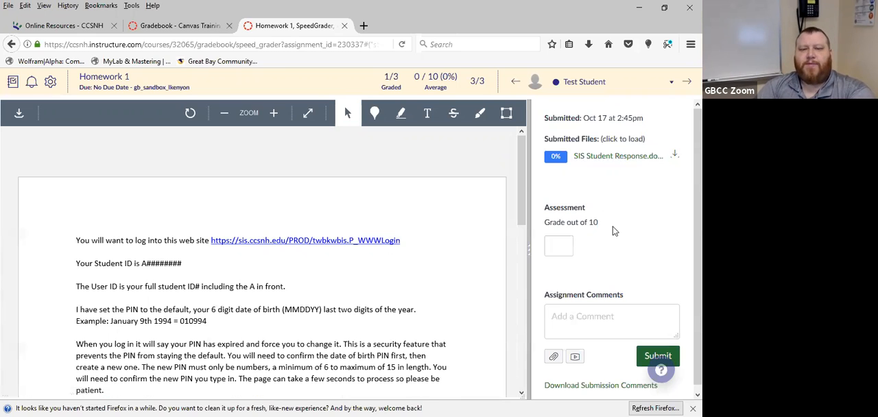
Go to the course's assignment list and start a new assignment in the Homework group with the full set of options
{"action": "left_click", "coordinate": [93, 81]}
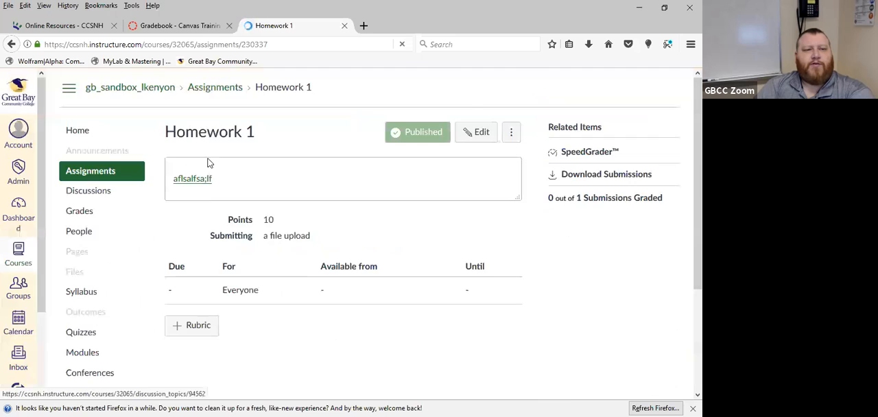
{"action": "left_click", "coordinate": [90, 175]}
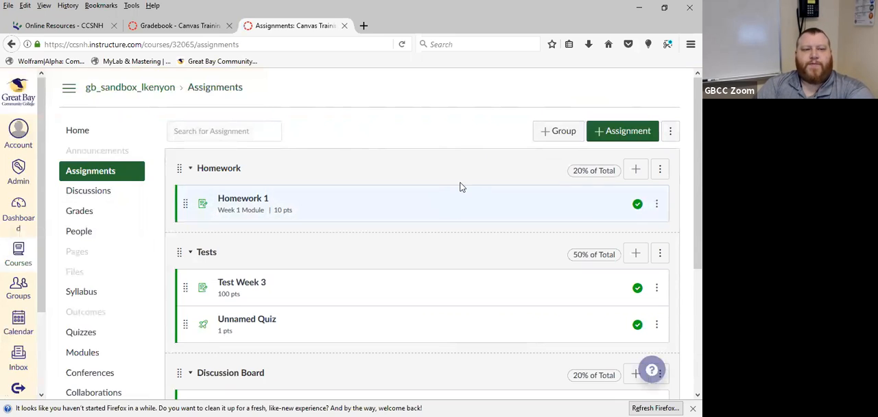
{"action": "left_click", "coordinate": [635, 171]}
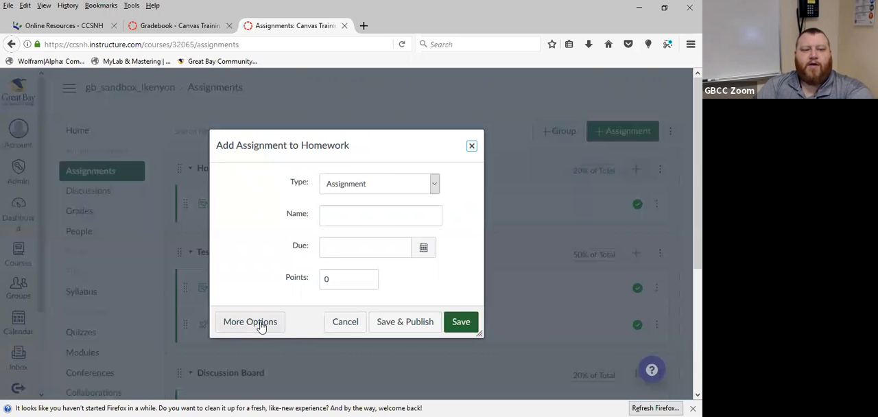
{"action": "left_click", "coordinate": [263, 327]}
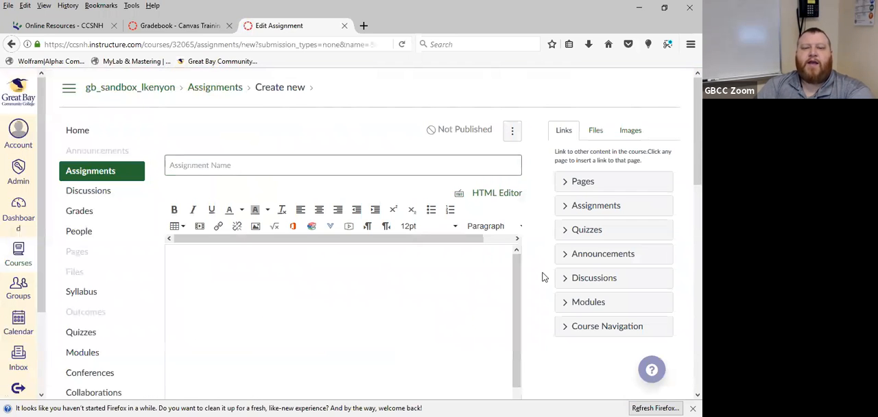
Name the new assignment "Homework 2" and set its points to 10
{"action": "scroll", "coordinate": [541, 277], "scroll_direction": "down", "scroll_amount": 10}
{"action": "scroll", "coordinate": [540, 277], "scroll_direction": "up", "scroll_amount": 10}
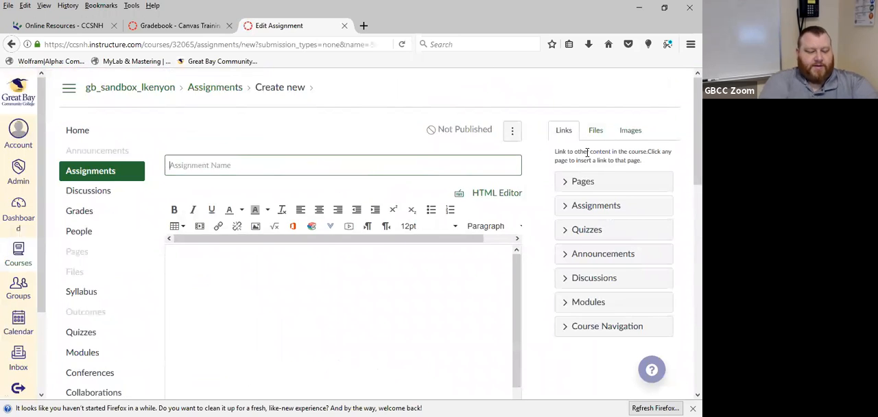
{"action": "type", "text": "Ho"}
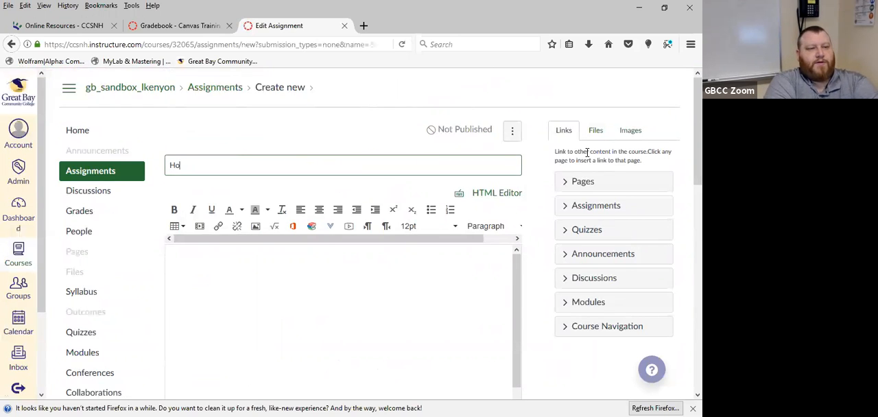
{"action": "type", "text": "mework 2"}
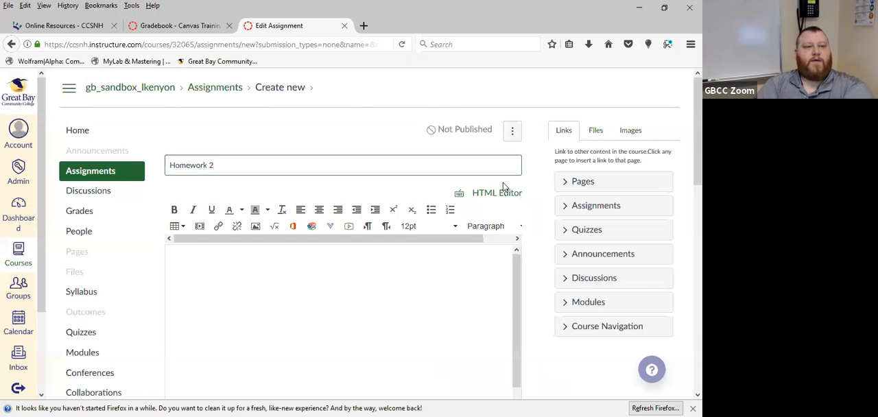
{"action": "scroll", "coordinate": [439, 211], "scroll_direction": "down", "scroll_amount": 3}
{"action": "scroll", "coordinate": [411, 215], "scroll_direction": "up", "scroll_amount": 3}
{"action": "left_click", "coordinate": [362, 244]}
{"action": "scroll", "coordinate": [556, 328], "scroll_direction": "down", "scroll_amount": 3}
{"action": "double_click", "coordinate": [304, 204]}
{"action": "type", "text": "10"}
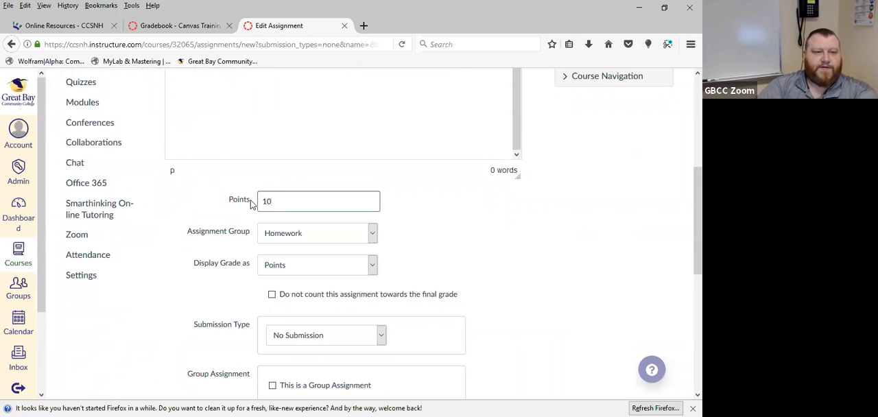
Review the assignment's grade display choices and set the grade to display as Percentage
{"action": "scroll", "coordinate": [556, 222], "scroll_direction": "down", "scroll_amount": 2}
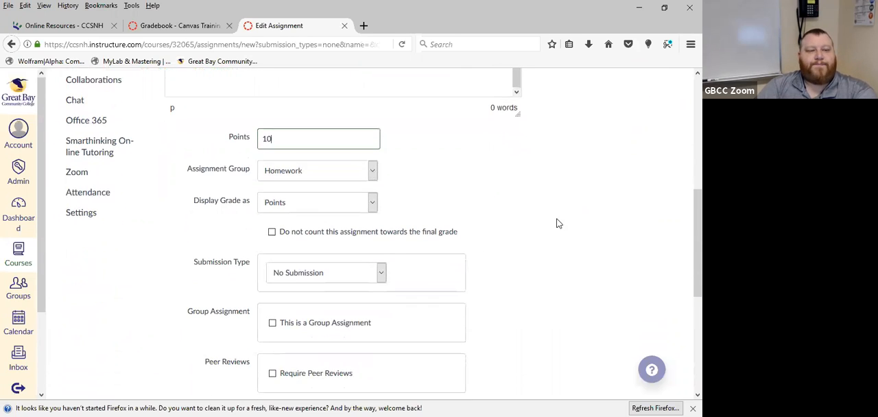
{"action": "left_click", "coordinate": [377, 204]}
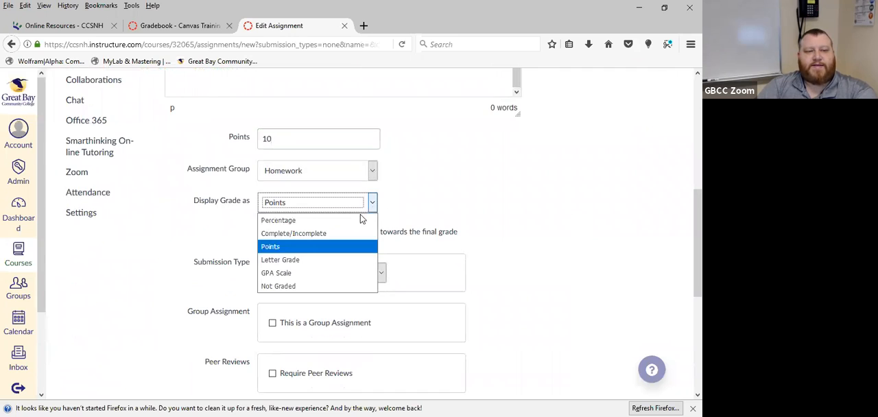
{"action": "left_click", "coordinate": [345, 245]}
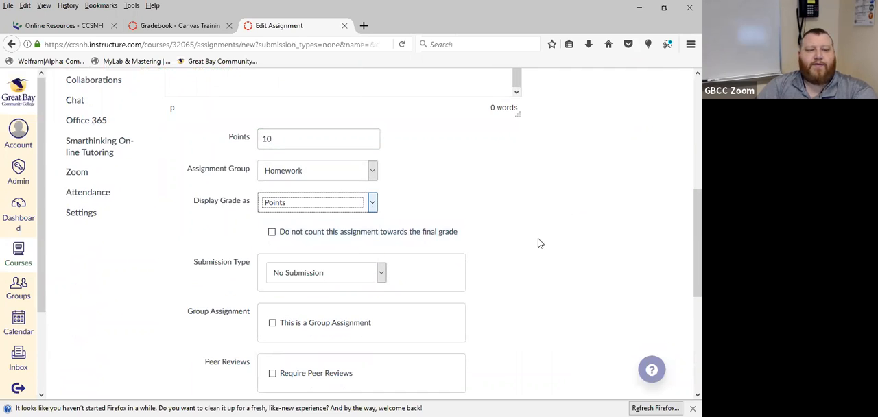
{"action": "scroll", "coordinate": [539, 242], "scroll_direction": "down", "scroll_amount": 4}
{"action": "scroll", "coordinate": [539, 243], "scroll_direction": "up", "scroll_amount": 2}
{"action": "scroll", "coordinate": [539, 243], "scroll_direction": "down", "scroll_amount": 3}
{"action": "scroll", "coordinate": [539, 242], "scroll_direction": "up", "scroll_amount": 3}
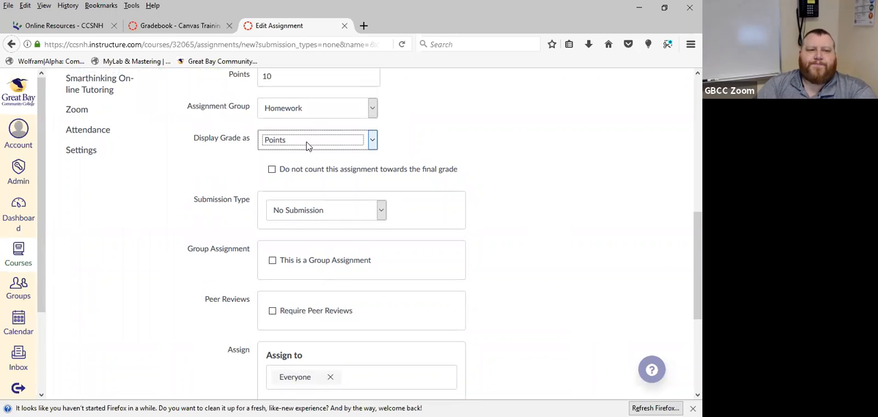
{"action": "left_click", "coordinate": [372, 140]}
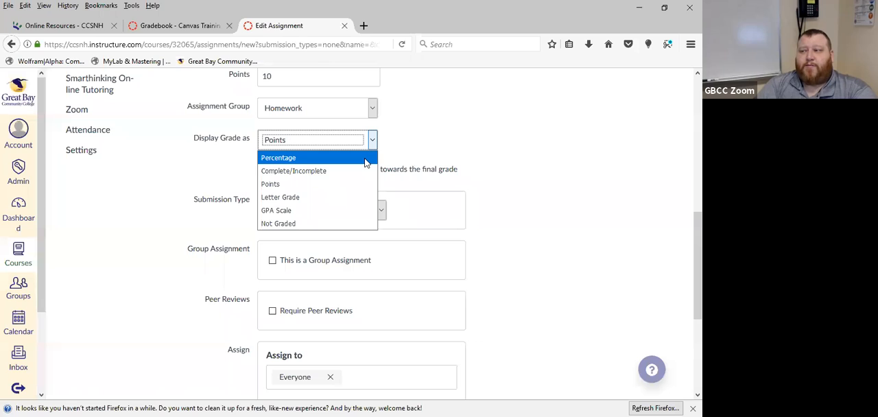
{"action": "left_click", "coordinate": [356, 183]}
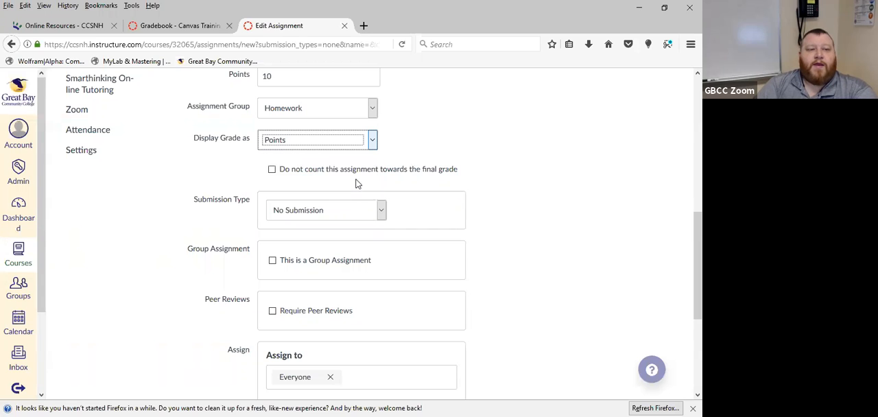
{"action": "left_click", "coordinate": [372, 139]}
{"action": "left_click", "coordinate": [354, 159]}
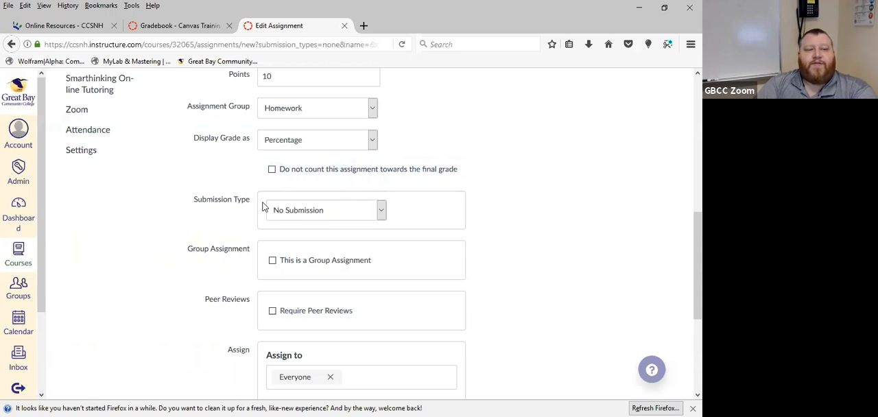
Set the submission type to Online and allow File Uploads as the entry option
{"action": "left_click", "coordinate": [379, 211]}
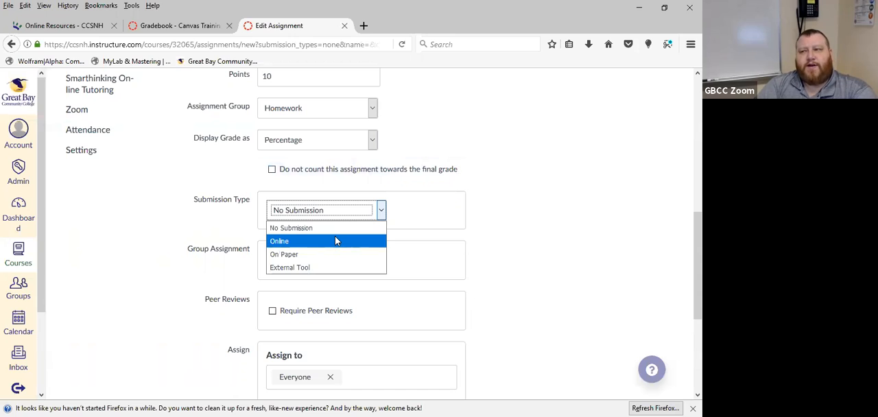
{"action": "left_click", "coordinate": [289, 246]}
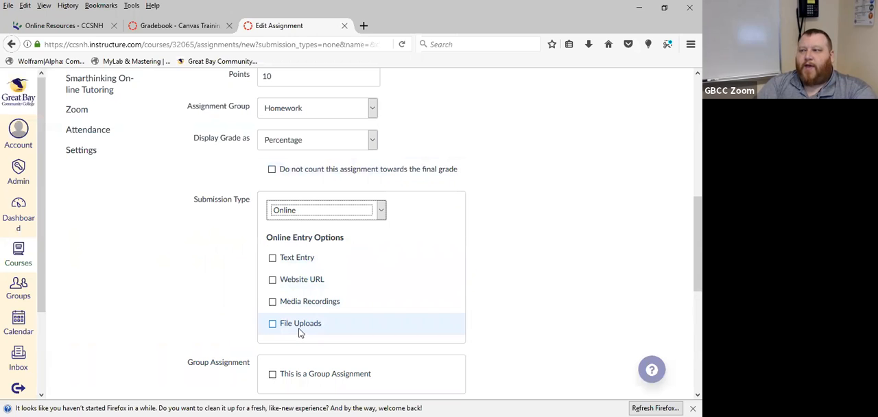
{"action": "scroll", "coordinate": [464, 299], "scroll_direction": "down", "scroll_amount": 3}
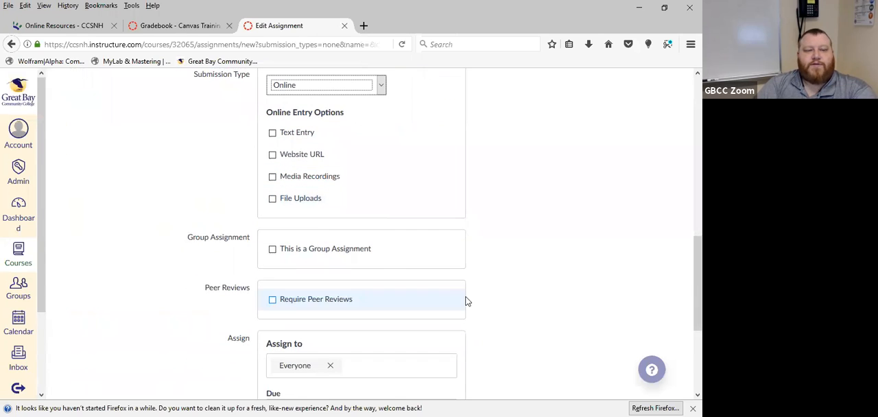
{"action": "left_click", "coordinate": [272, 198]}
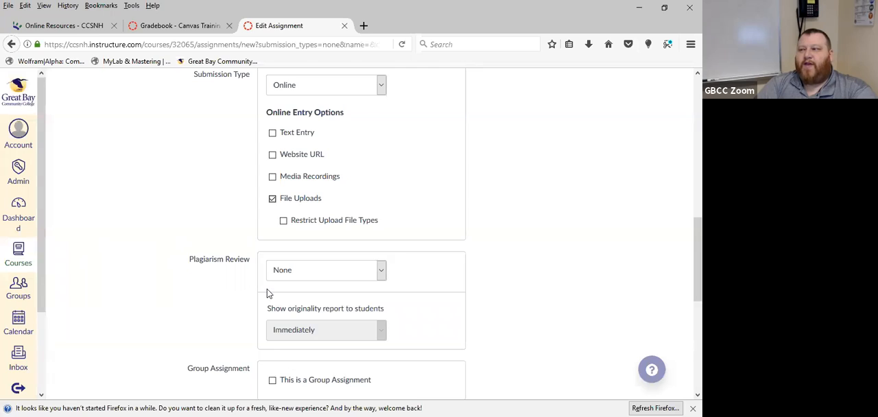
{"action": "left_click", "coordinate": [273, 199]}
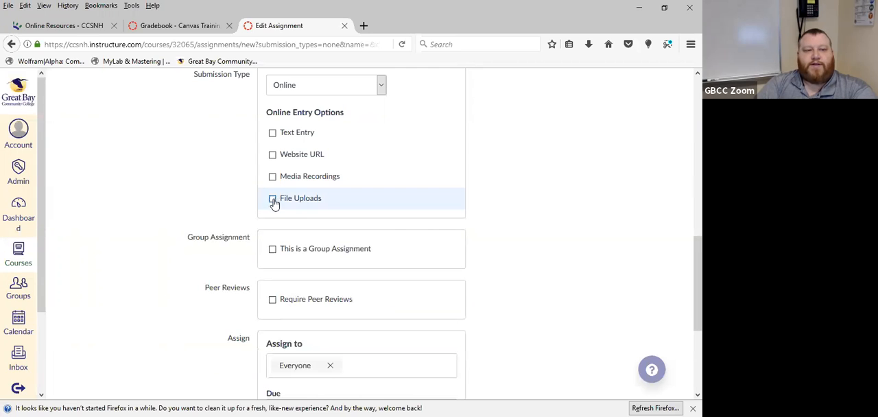
{"action": "left_click", "coordinate": [273, 200]}
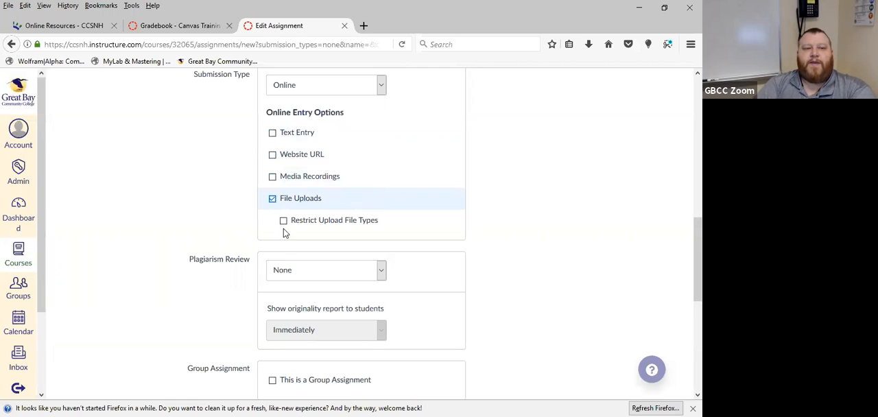
Set the assignment's plagiarism review to Turnitin
{"action": "scroll", "coordinate": [243, 215], "scroll_direction": "down", "scroll_amount": 2}
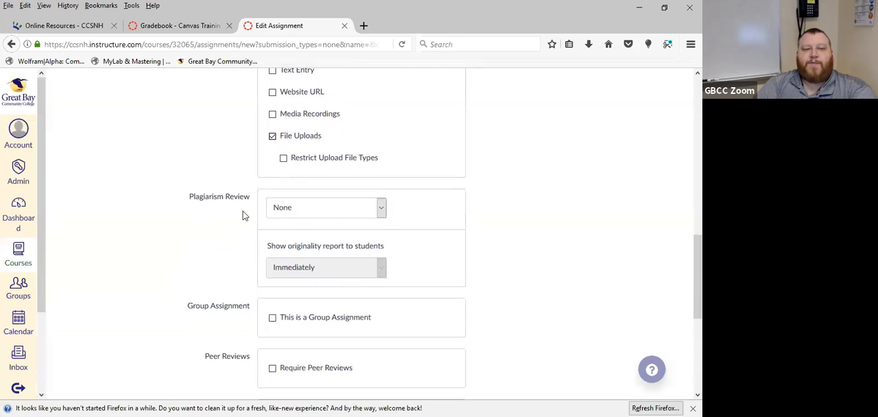
{"action": "left_click", "coordinate": [311, 207]}
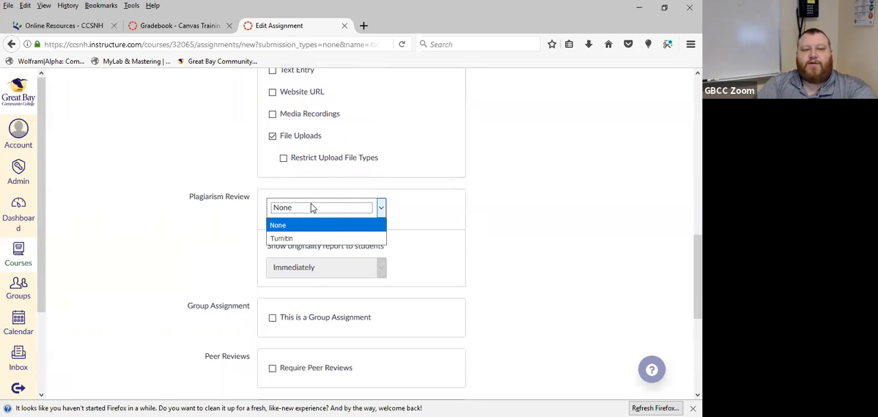
{"action": "left_click", "coordinate": [293, 239]}
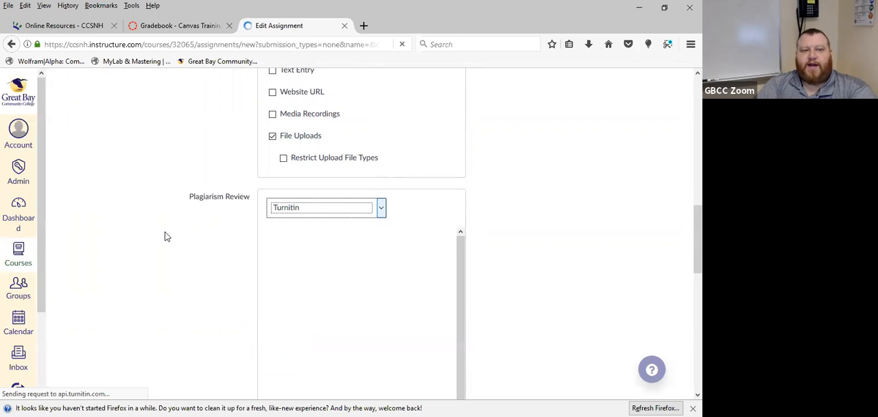
Review the Turnitin submission storage choices and keep the option Do not store the submitted papers
{"action": "scroll", "coordinate": [165, 236], "scroll_direction": "down", "scroll_amount": 2}
{"action": "scroll", "coordinate": [169, 234], "scroll_direction": "down", "scroll_amount": 2}
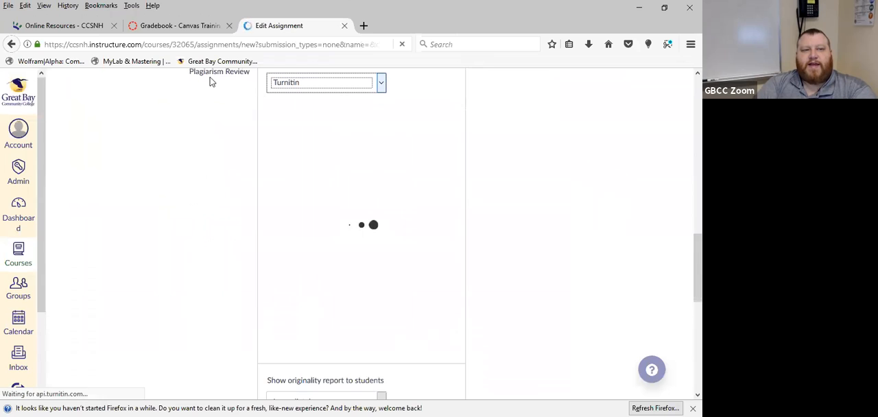
{"action": "left_click", "coordinate": [332, 85]}
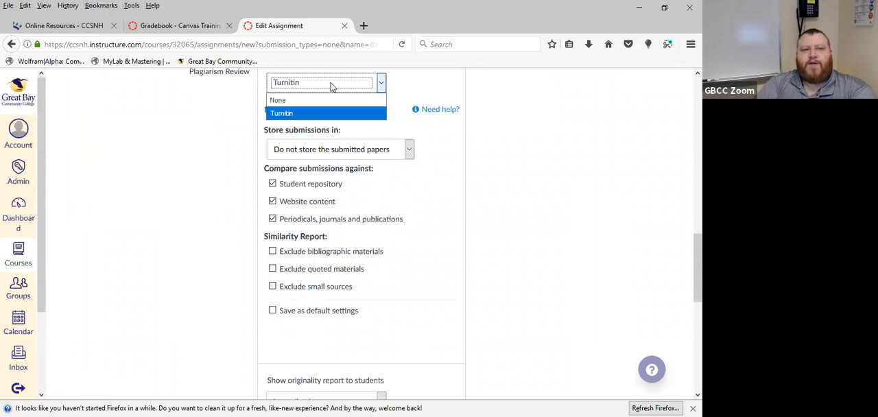
{"action": "left_click", "coordinate": [330, 85]}
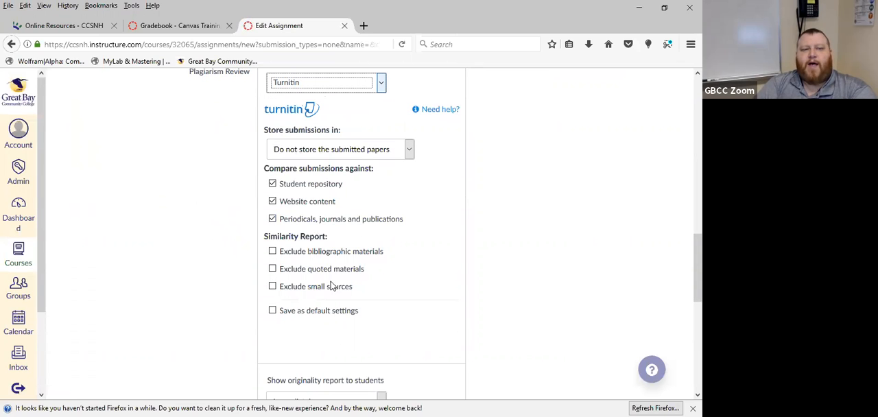
{"action": "scroll", "coordinate": [352, 292], "scroll_direction": "up", "scroll_amount": 2}
{"action": "scroll", "coordinate": [353, 292], "scroll_direction": "down", "scroll_amount": 2}
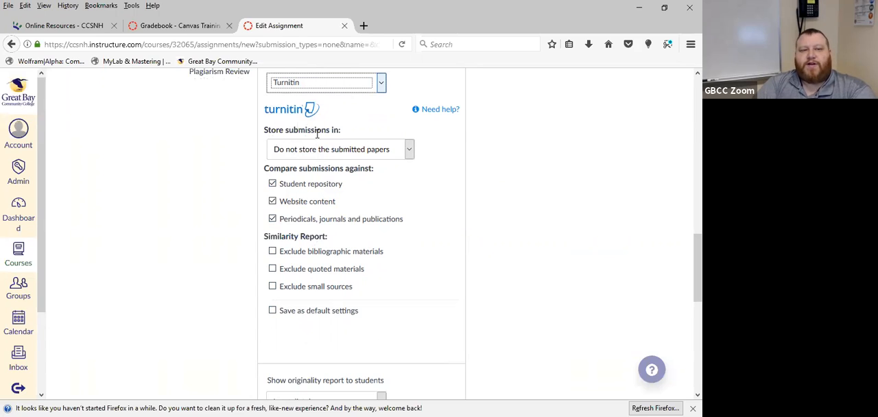
{"action": "left_click", "coordinate": [410, 151]}
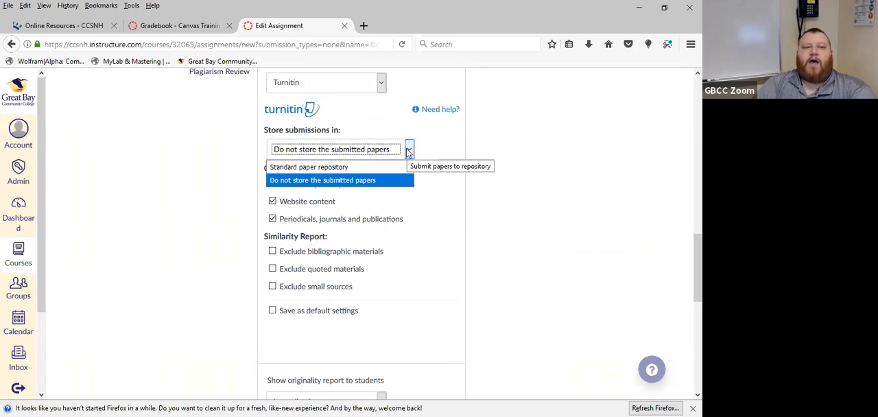
{"action": "left_click", "coordinate": [358, 181]}
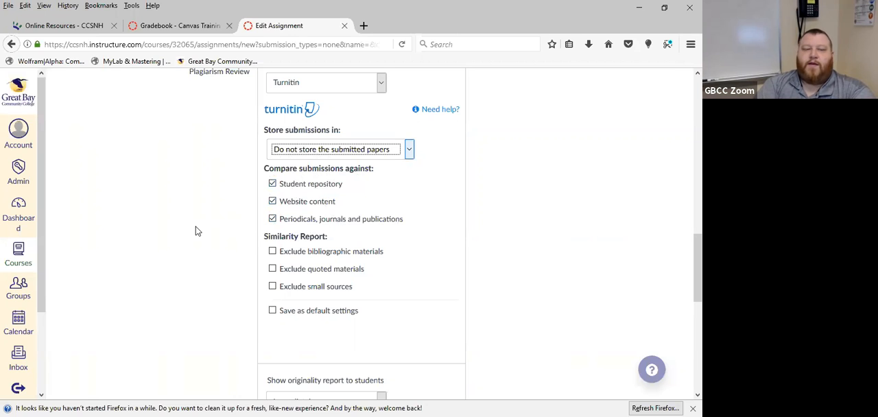
Try the Save as default settings option for the Turnitin review and clear it again
{"action": "scroll", "coordinate": [221, 257], "scroll_direction": "down", "scroll_amount": 2}
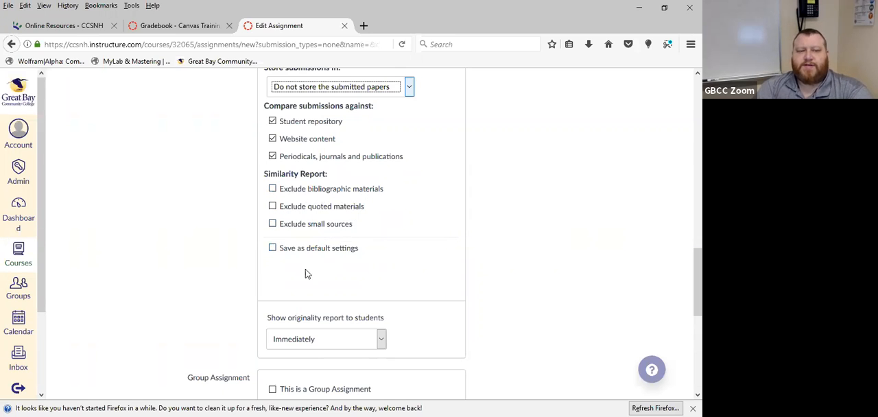
{"action": "left_click", "coordinate": [273, 248]}
{"action": "scroll", "coordinate": [187, 258], "scroll_direction": "up", "scroll_amount": 2}
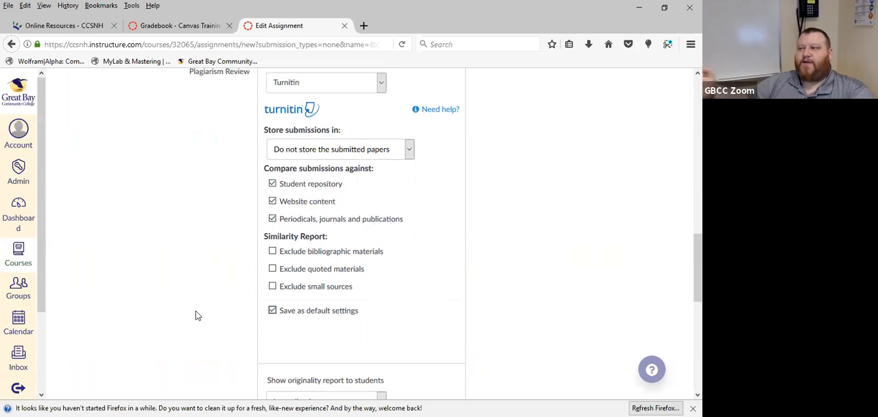
{"action": "left_click", "coordinate": [272, 310]}
Review the choices for when the originality report is shown to students, leaving Immediately selected
{"action": "scroll", "coordinate": [210, 303], "scroll_direction": "down", "scroll_amount": 2}
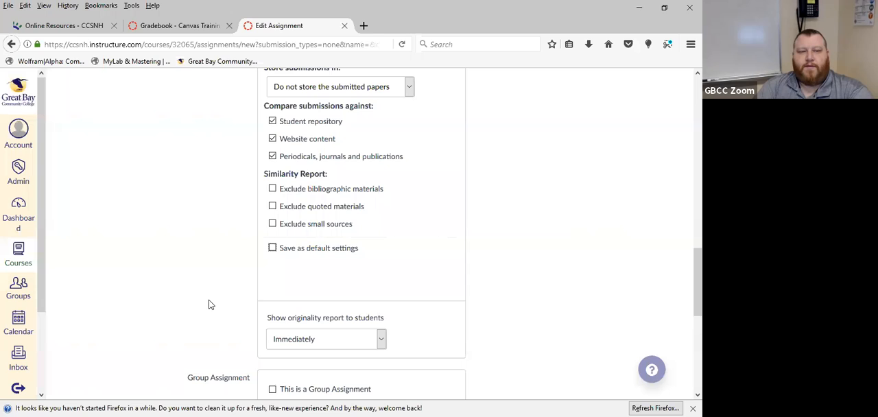
{"action": "scroll", "coordinate": [210, 304], "scroll_direction": "down", "scroll_amount": 2}
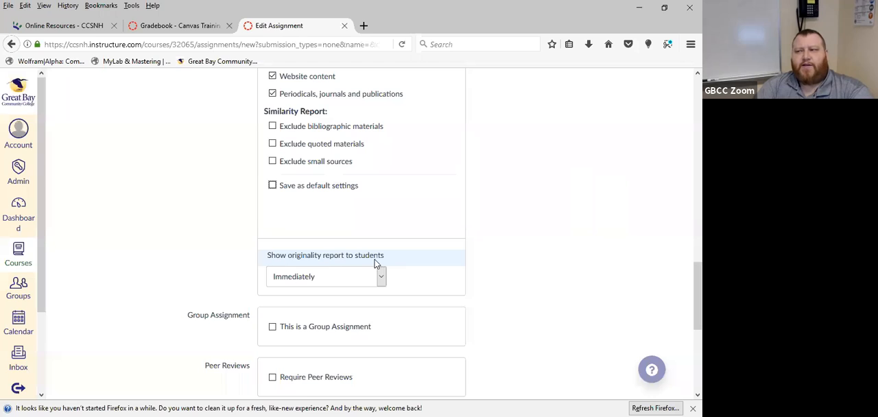
{"action": "left_click", "coordinate": [382, 278]}
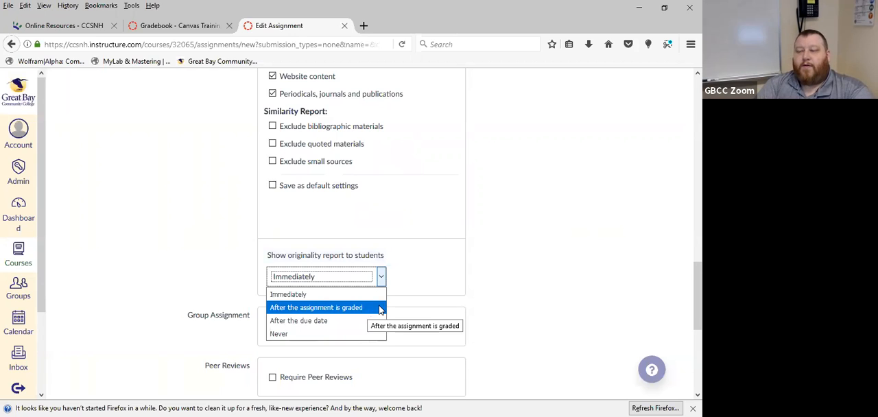
{"action": "left_click", "coordinate": [382, 281]}
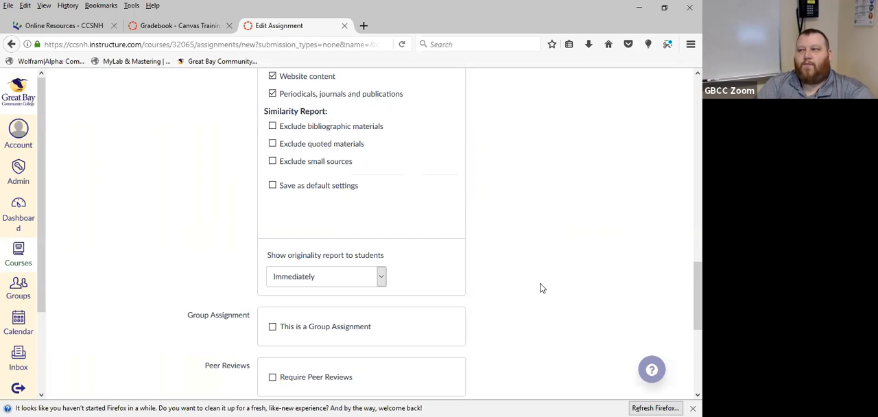
Try storing submissions in the Standard paper repository, then switch back to Do not store the submitted papers
{"action": "scroll", "coordinate": [539, 288], "scroll_direction": "up", "scroll_amount": 3}
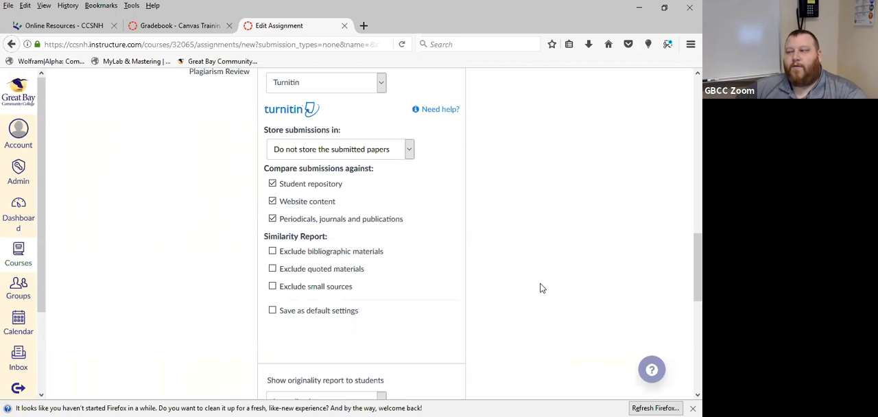
{"action": "left_click", "coordinate": [412, 150]}
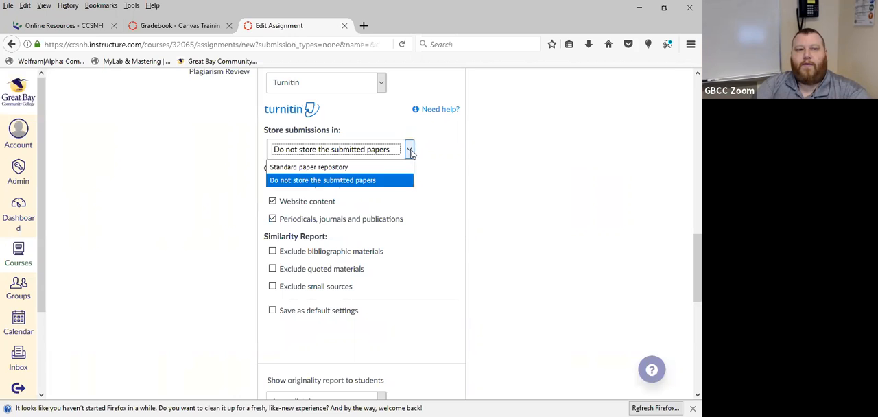
{"action": "left_click", "coordinate": [393, 168]}
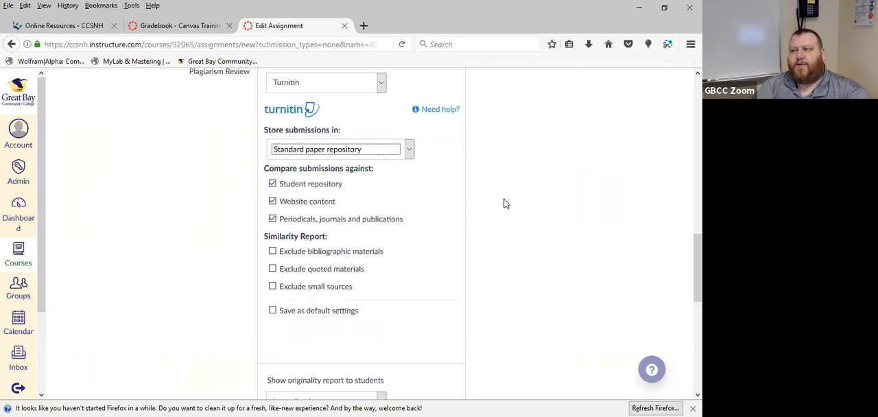
{"action": "left_click", "coordinate": [408, 151]}
{"action": "left_click", "coordinate": [401, 181]}
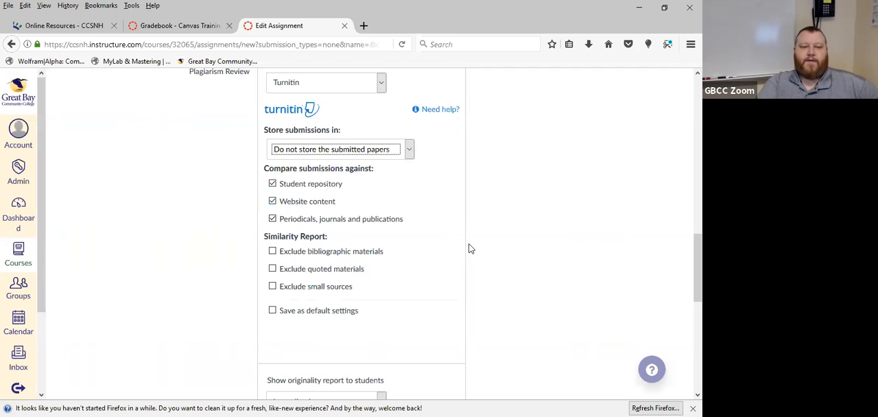
Save and publish the Homework 2 assignment, leaving it assigned to Everyone
{"action": "scroll", "coordinate": [471, 248], "scroll_direction": "down", "scroll_amount": 3}
{"action": "scroll", "coordinate": [538, 220], "scroll_direction": "down", "scroll_amount": 5}
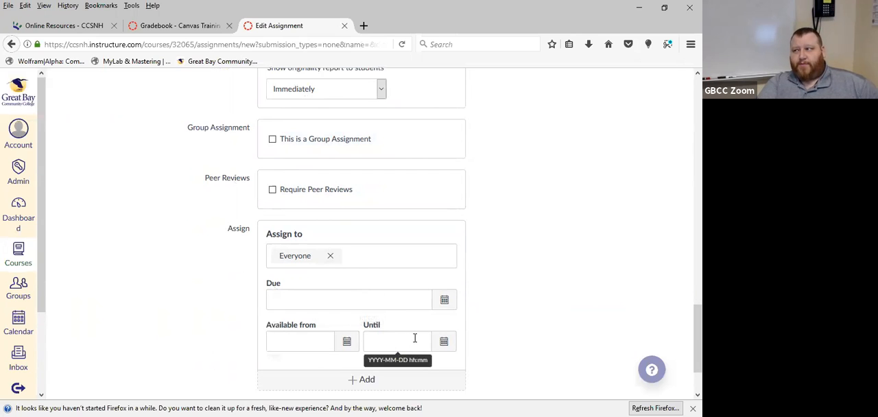
{"action": "scroll", "coordinate": [557, 324], "scroll_direction": "down", "scroll_amount": 2}
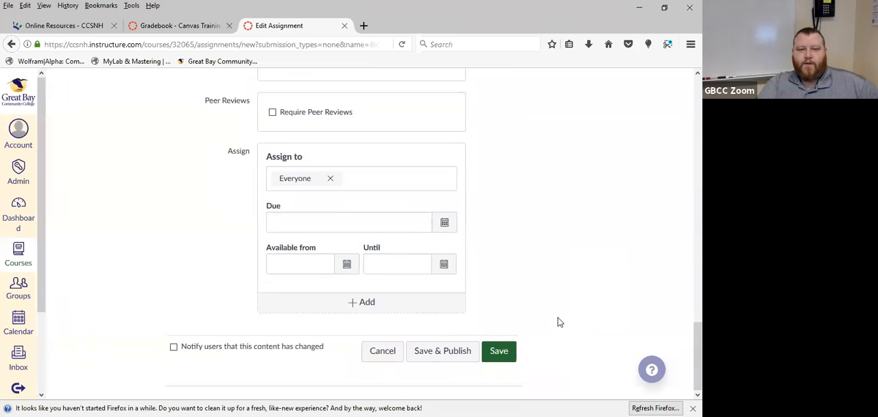
{"action": "left_click", "coordinate": [443, 353]}
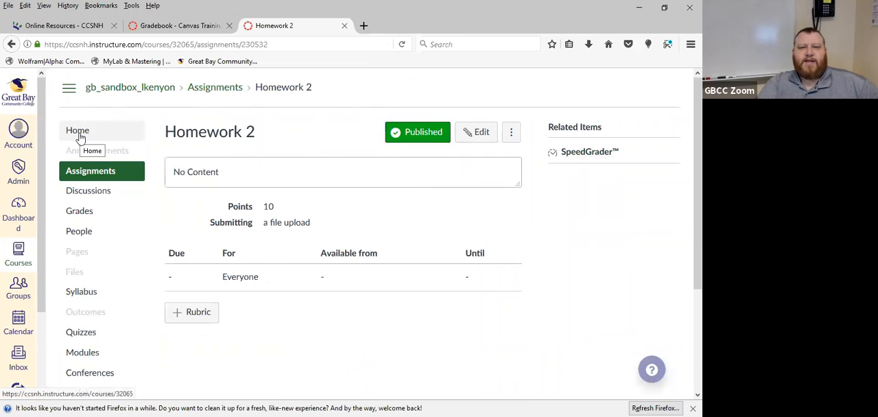
Go to the course home page and switch to Student View
{"action": "left_click", "coordinate": [88, 177]}
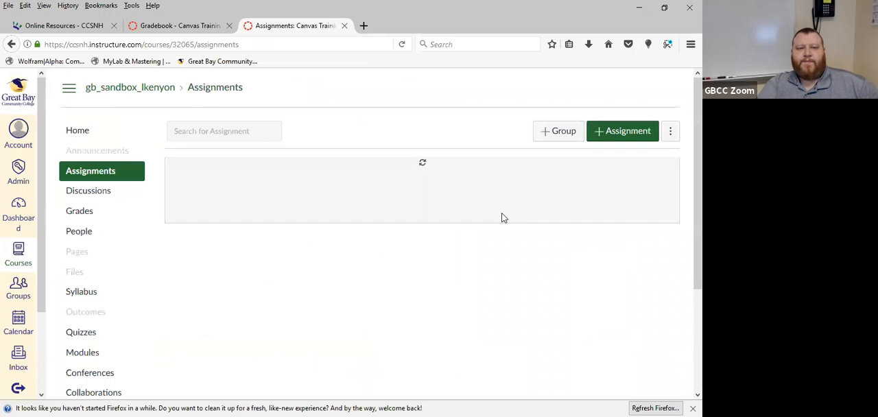
{"action": "left_click", "coordinate": [80, 132]}
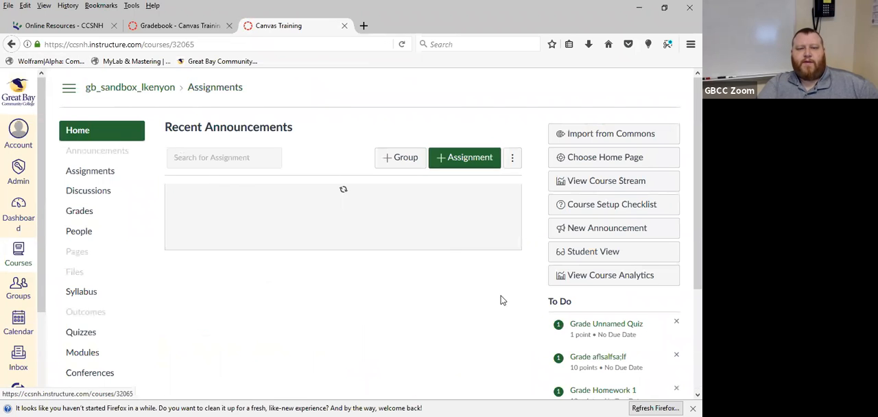
{"action": "left_click", "coordinate": [586, 255]}
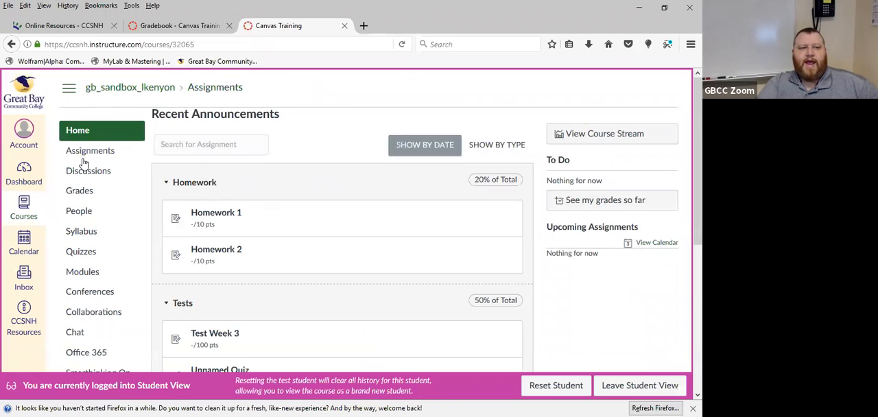
Open Homework 2 from the student's assignments list and start a submission to examine its file upload form
{"action": "left_click", "coordinate": [87, 157]}
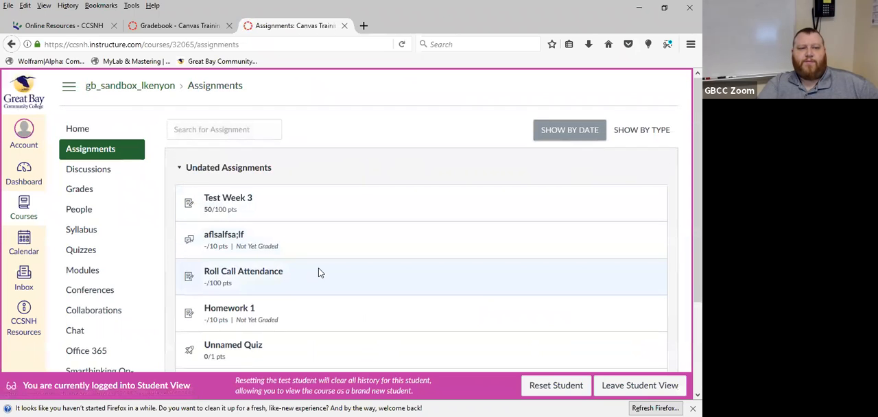
{"action": "scroll", "coordinate": [320, 271], "scroll_direction": "down", "scroll_amount": 3}
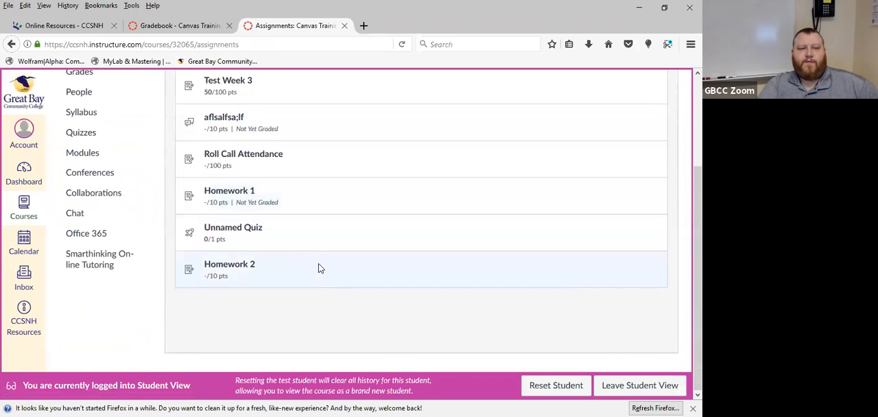
{"action": "left_click", "coordinate": [246, 269]}
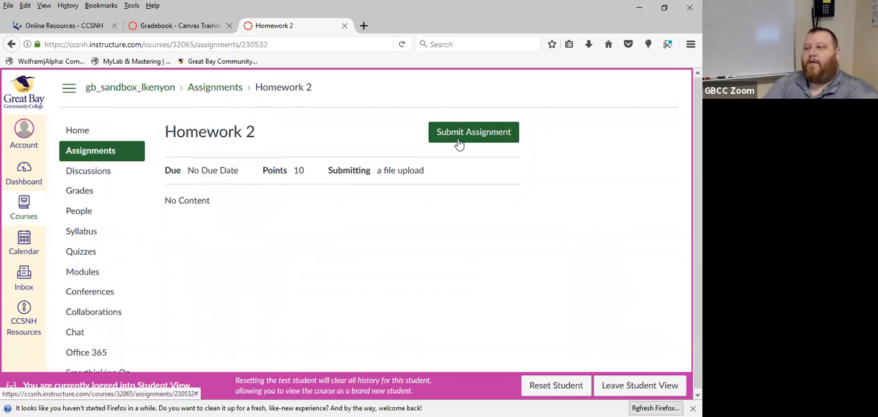
{"action": "left_click", "coordinate": [458, 137]}
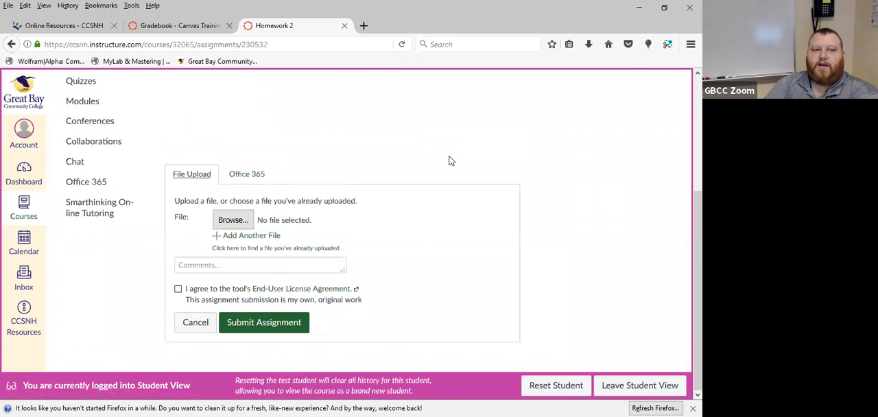
{"action": "scroll", "coordinate": [480, 171], "scroll_direction": "up", "scroll_amount": 2}
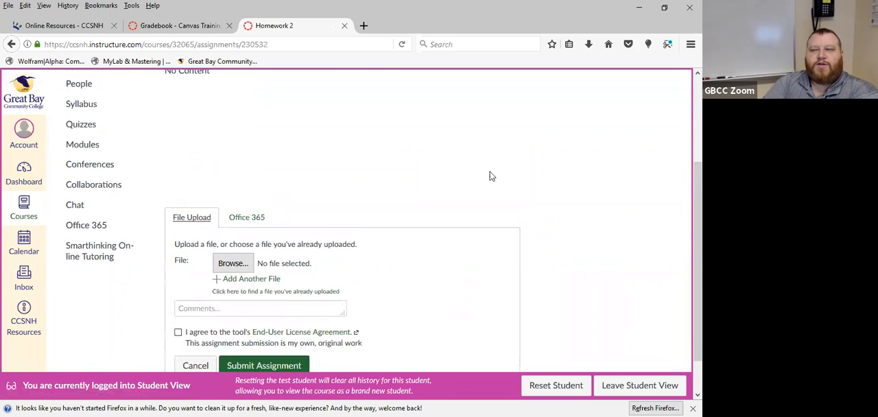
{"action": "scroll", "coordinate": [411, 206], "scroll_direction": "down", "scroll_amount": 2}
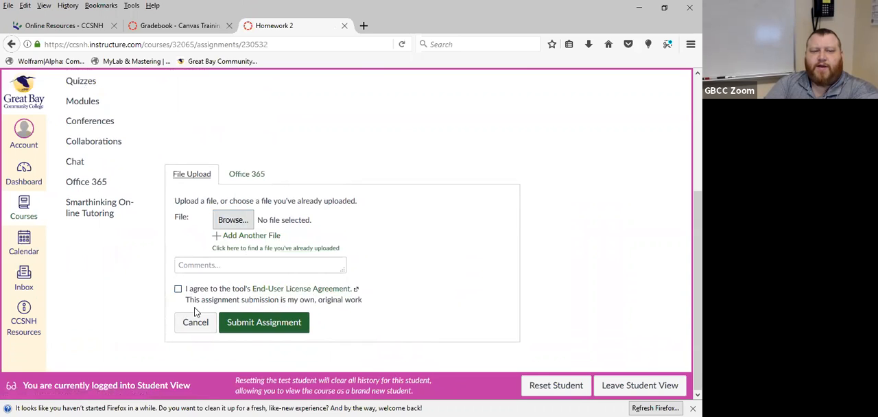
Agree to the End-User License Agreement and original work statement on the submission form
{"action": "left_click", "coordinate": [178, 289]}
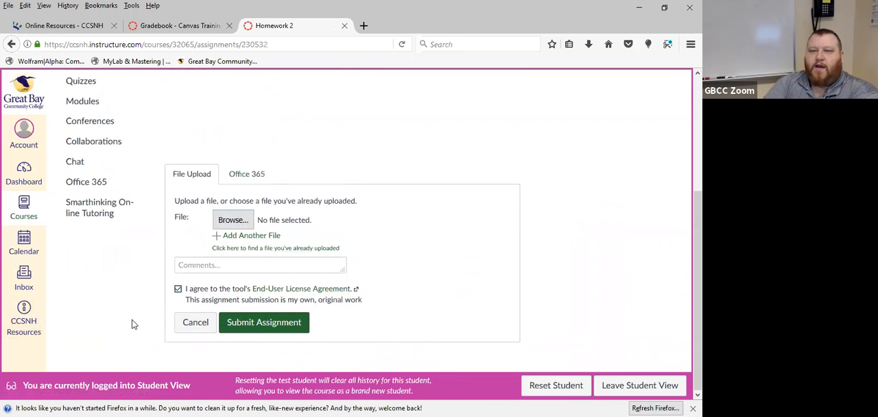
{"action": "left_click", "coordinate": [177, 289]}
{"action": "left_click", "coordinate": [178, 290]}
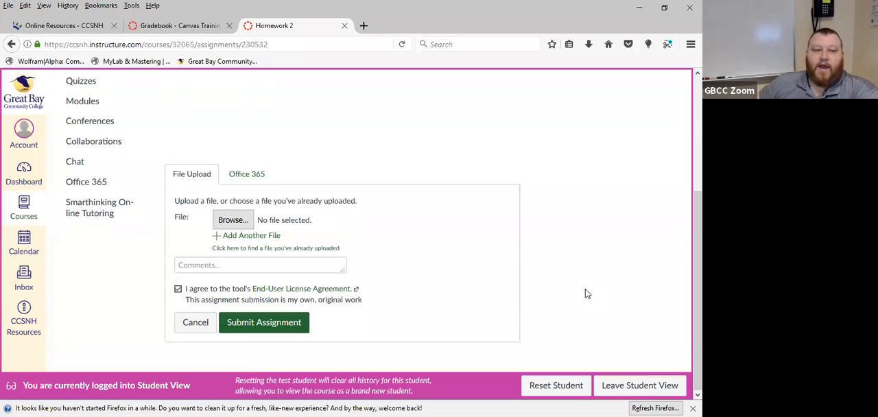
Cancel the Homework 2 submission and leave Student View
{"action": "left_click", "coordinate": [193, 322]}
{"action": "left_click", "coordinate": [648, 386]}
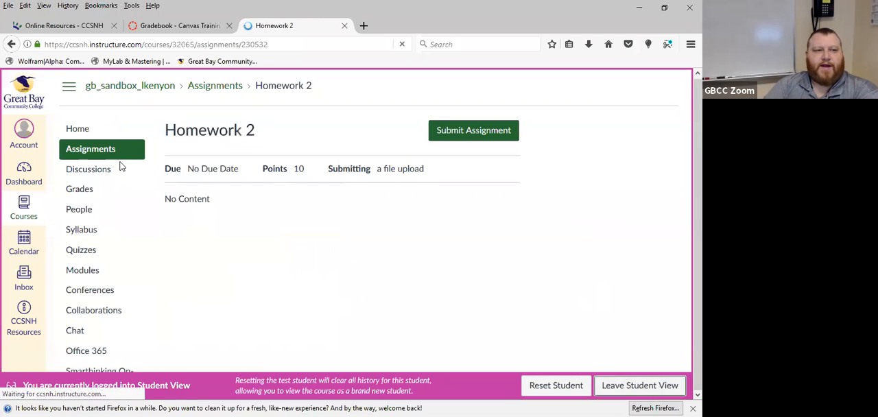
Open Homework 2's full editing options from the assignments list and examine its Turnitin plagiarism review settings
{"action": "left_click", "coordinate": [98, 172]}
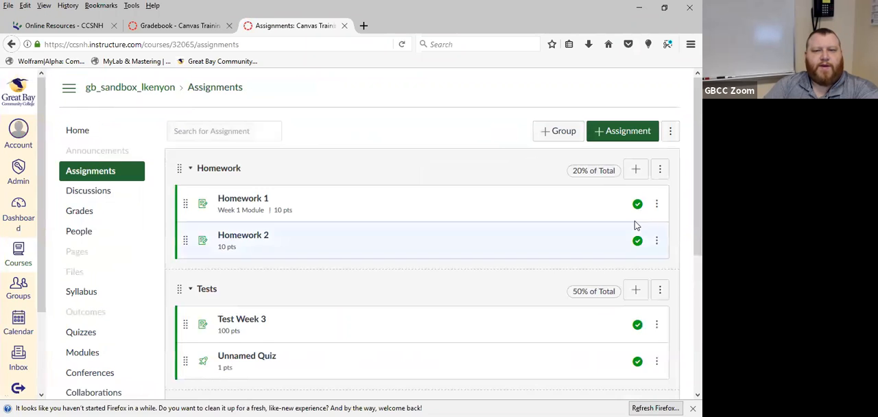
{"action": "left_click", "coordinate": [657, 241]}
{"action": "left_click", "coordinate": [619, 270]}
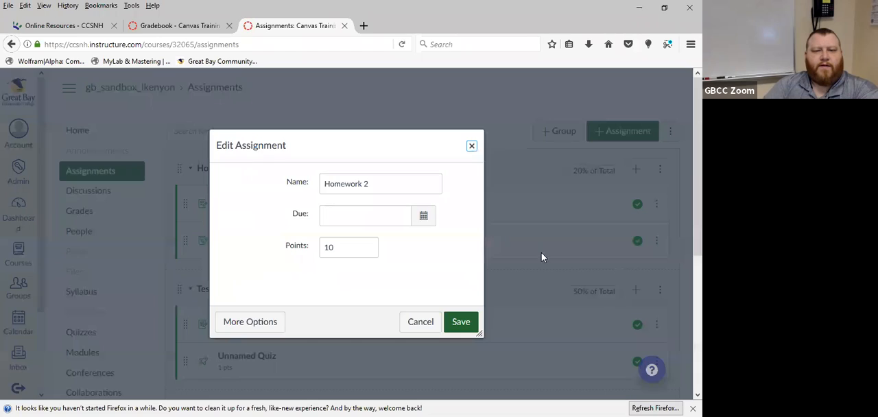
{"action": "left_click", "coordinate": [259, 322]}
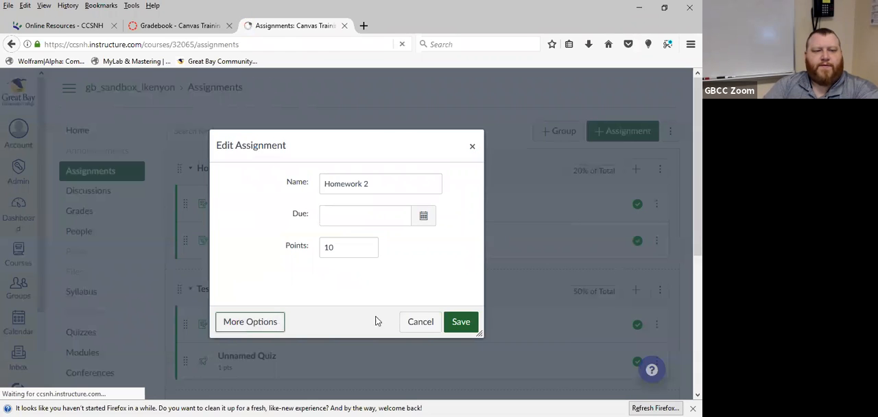
{"action": "scroll", "coordinate": [442, 306], "scroll_direction": "down", "scroll_amount": 10}
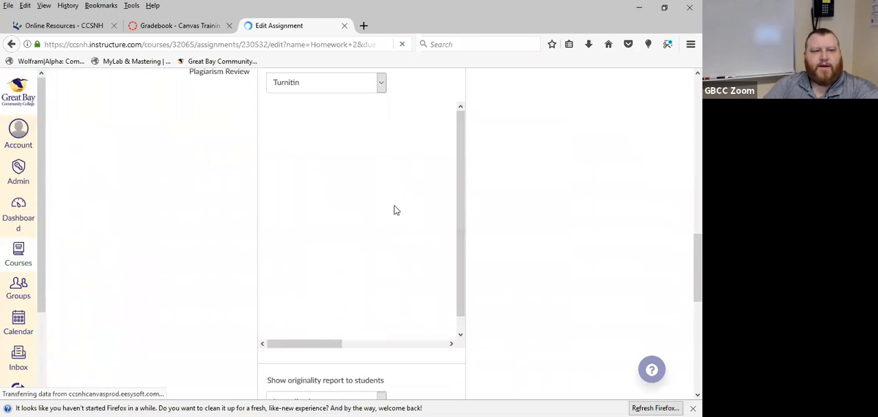
{"action": "scroll", "coordinate": [547, 277], "scroll_direction": "up", "scroll_amount": 3}
{"action": "scroll", "coordinate": [547, 277], "scroll_direction": "down", "scroll_amount": 1}
{"action": "scroll", "coordinate": [547, 277], "scroll_direction": "down", "scroll_amount": 1}
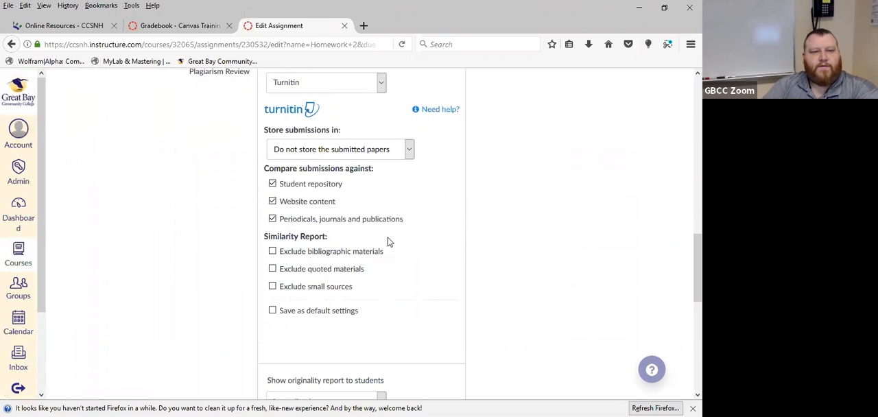
Enable excluding quoted materials from the Turnitin similarity report, and return to the assignments list without saving
{"action": "left_click", "coordinate": [273, 269]}
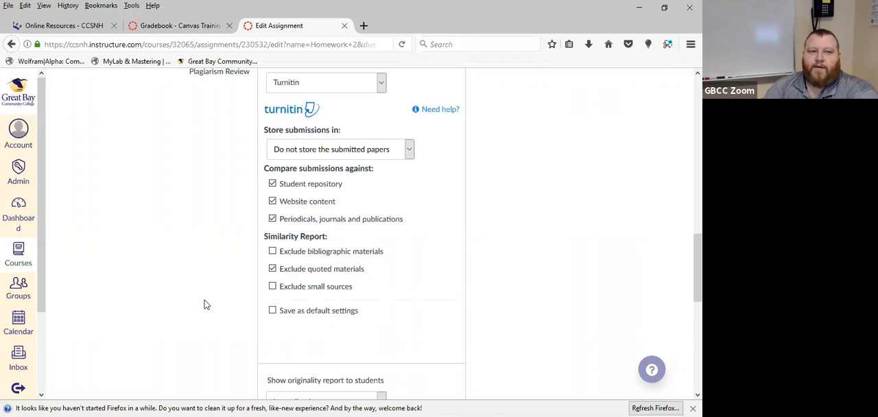
{"action": "scroll", "coordinate": [205, 302], "scroll_direction": "down", "scroll_amount": 6}
{"action": "scroll", "coordinate": [204, 302], "scroll_direction": "up", "scroll_amount": 15}
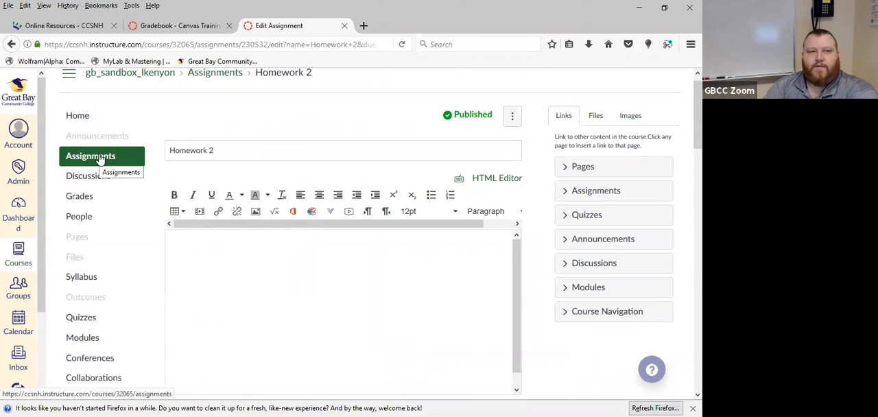
{"action": "left_click", "coordinate": [100, 158]}
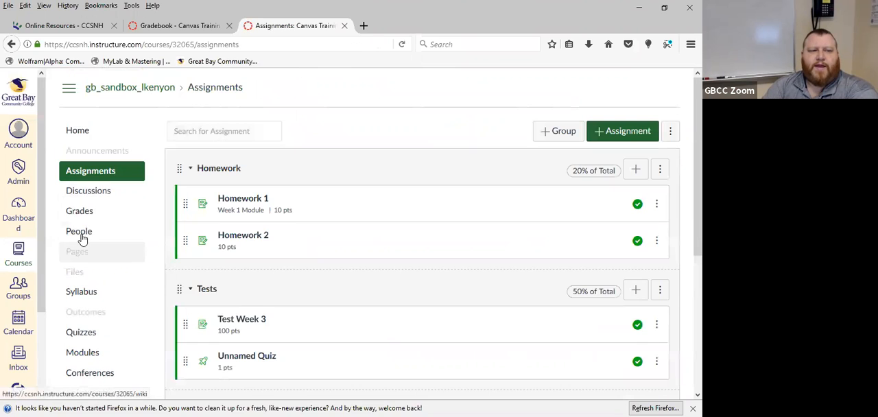
Go to the gradebook and open the Test Student's Homework 1 submission in SpeedGrader
{"action": "left_click", "coordinate": [81, 212]}
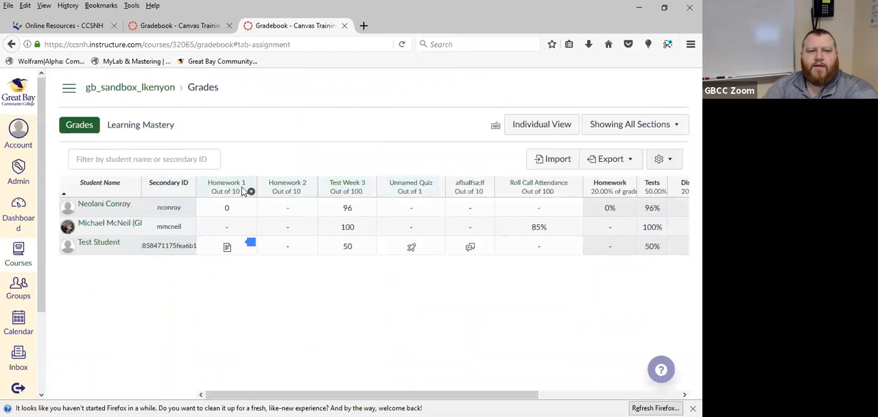
{"action": "left_click", "coordinate": [251, 246]}
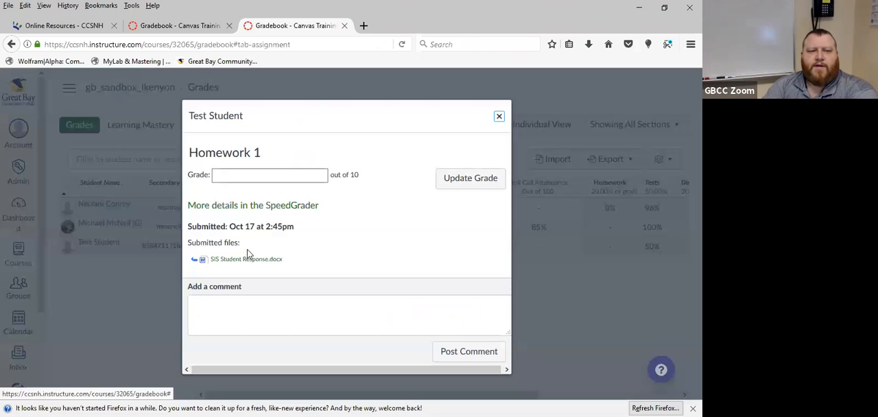
{"action": "left_click", "coordinate": [248, 209]}
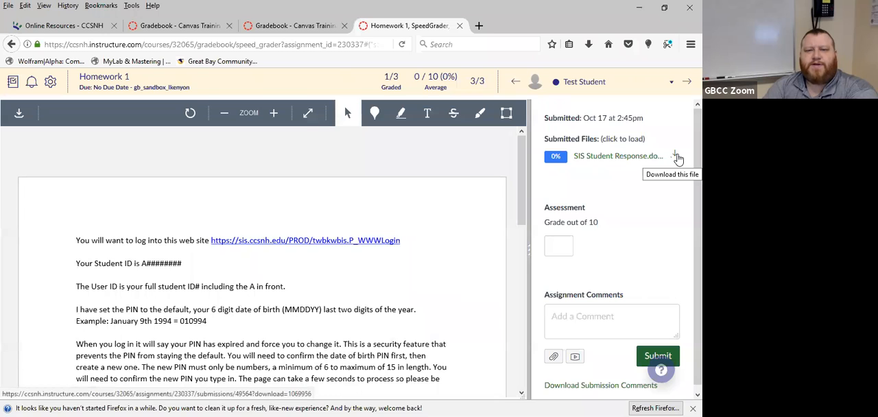
Preview the submitted SIS Student Response document and examine its similarity score and content
{"action": "left_click", "coordinate": [639, 160]}
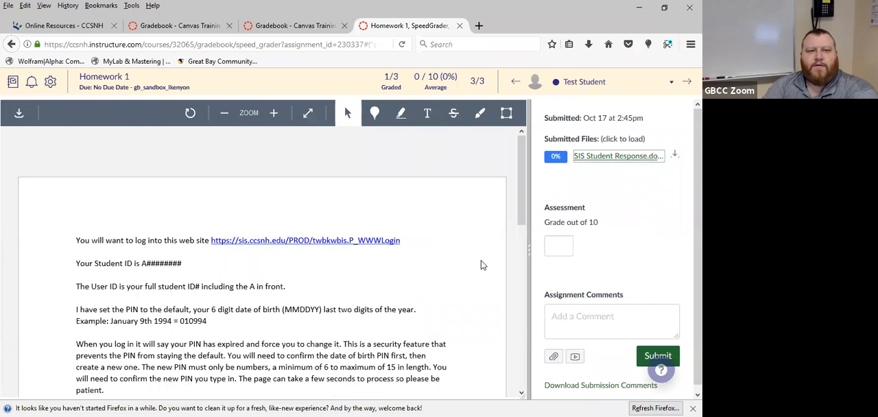
{"action": "scroll", "coordinate": [481, 264], "scroll_direction": "down", "scroll_amount": 5}
{"action": "scroll", "coordinate": [481, 265], "scroll_direction": "down", "scroll_amount": 2}
{"action": "scroll", "coordinate": [481, 264], "scroll_direction": "up", "scroll_amount": 8}
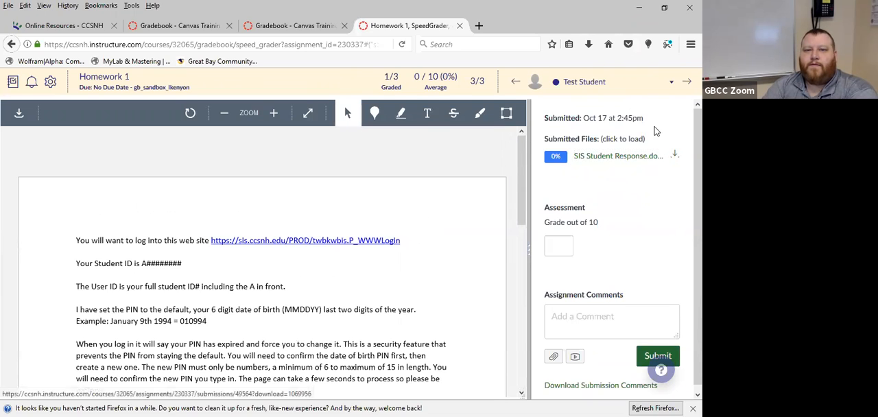
Return to the course gradebook from Homework 1 and enter 5.5 as the Test Student's Homework 2 grade
{"action": "left_click", "coordinate": [110, 81]}
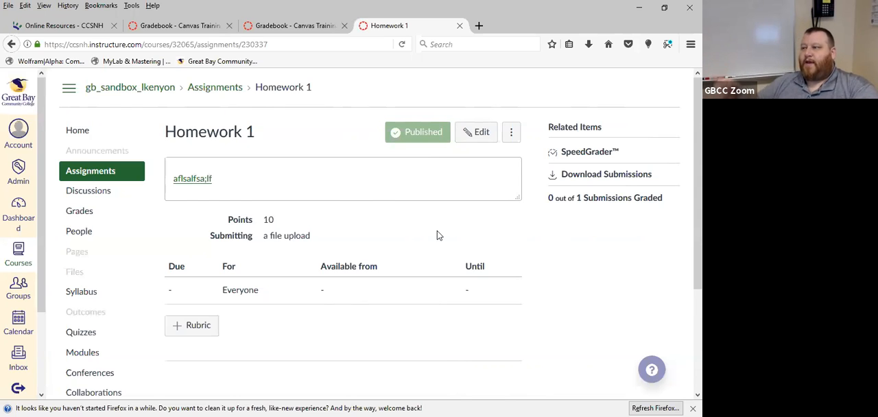
{"action": "left_click", "coordinate": [79, 211]}
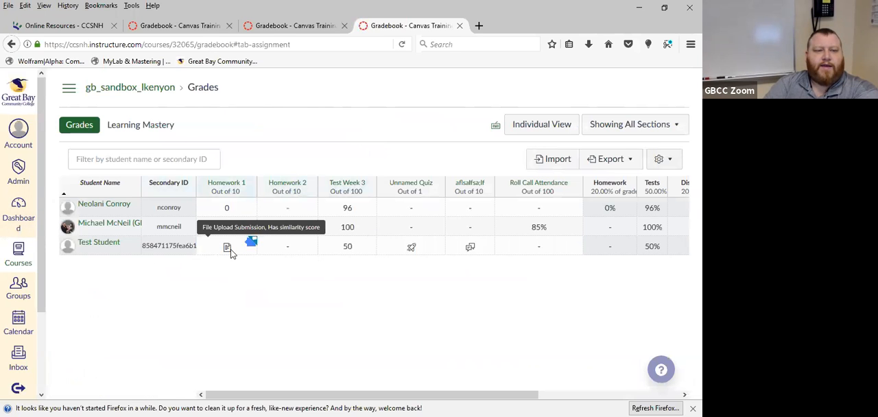
{"action": "left_click", "coordinate": [287, 250]}
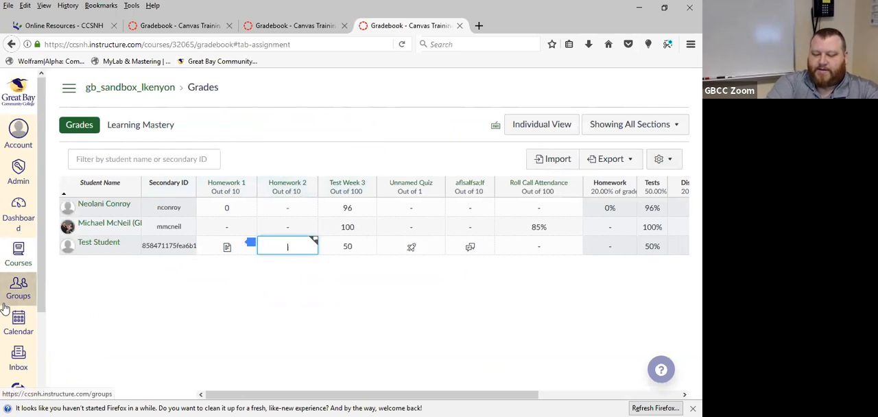
{"action": "type", "text": "5.5"}
{"action": "key", "text": "Return"}
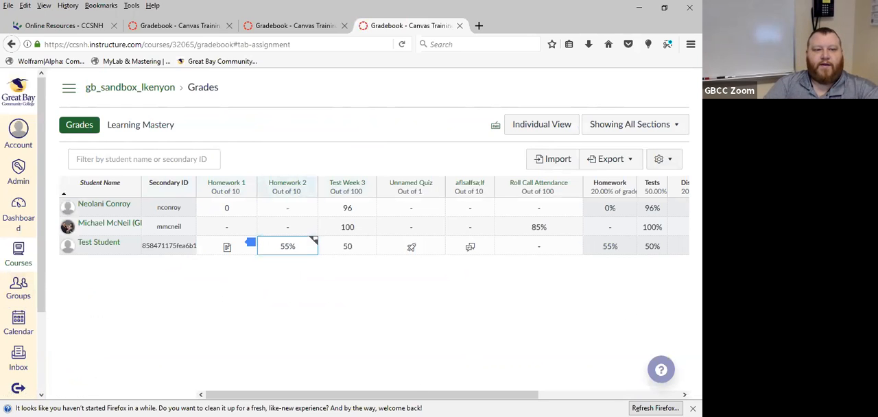
Set the Test Student's Test Week 3 grade to 68.6 in the gradebook
{"action": "left_click_drag", "start_coordinate": [506, 395], "coordinate": [546, 396]}
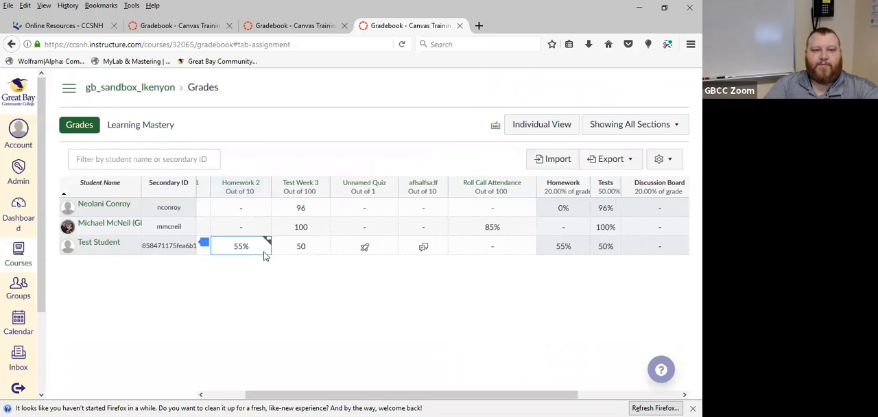
{"action": "left_click", "coordinate": [302, 248]}
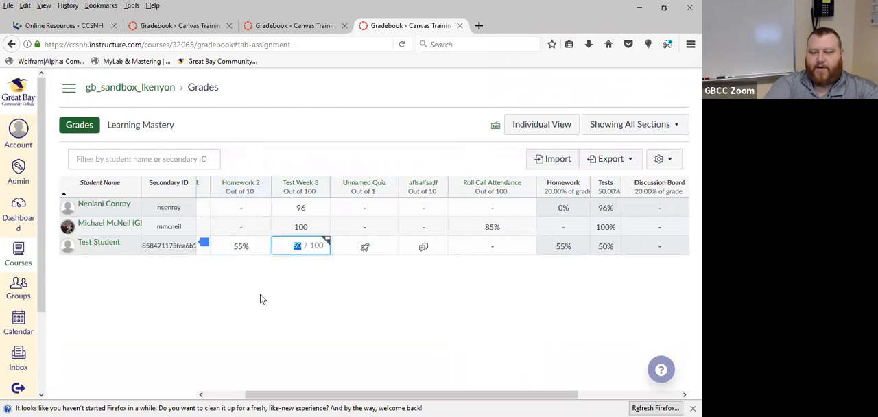
{"action": "type", "text": "6"}
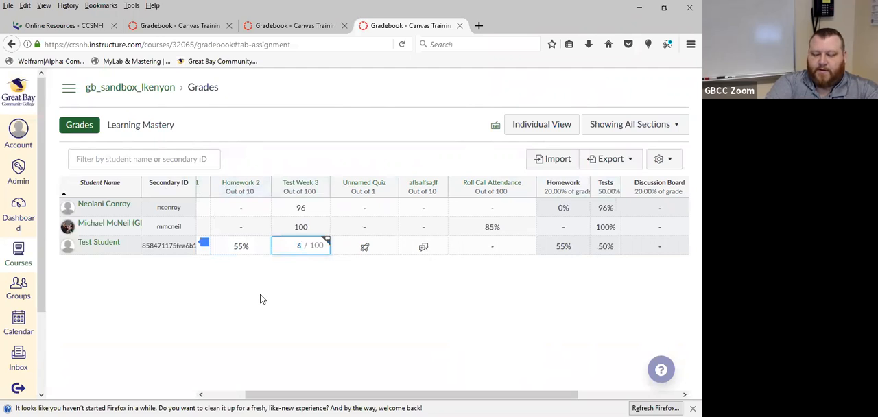
{"action": "type", "text": "8.6"}
{"action": "key", "text": "Return"}
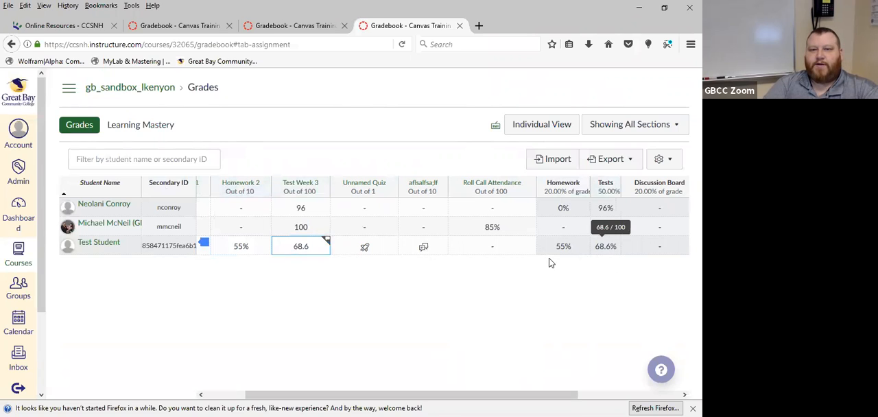
Examine the weighted assignment group columns and the Total column in the gradebook against the individual grades
{"action": "left_click_drag", "start_coordinate": [564, 395], "coordinate": [681, 381]}
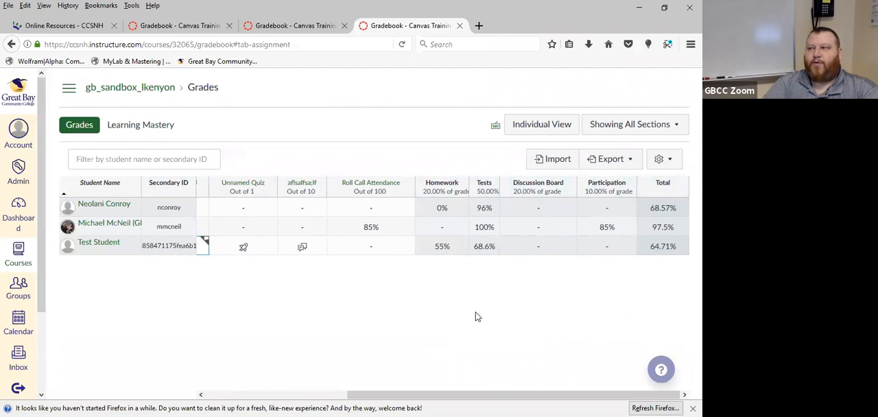
{"action": "left_click_drag", "start_coordinate": [377, 391], "coordinate": [206, 393]}
{"action": "left_click", "coordinate": [361, 293]}
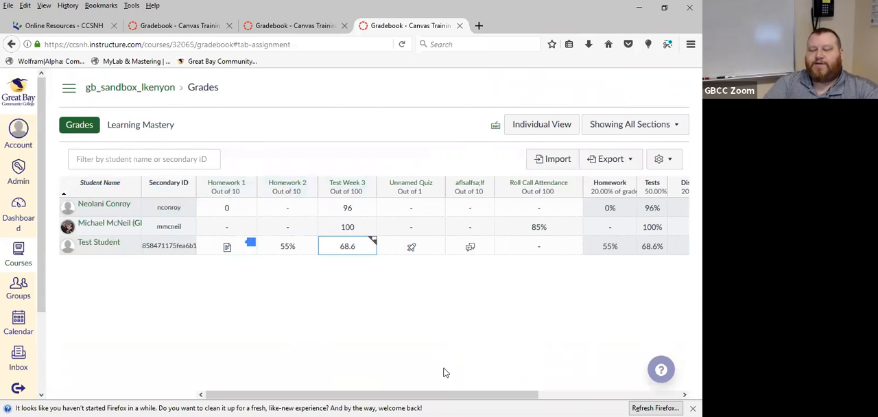
{"action": "left_click_drag", "start_coordinate": [484, 395], "coordinate": [671, 393]}
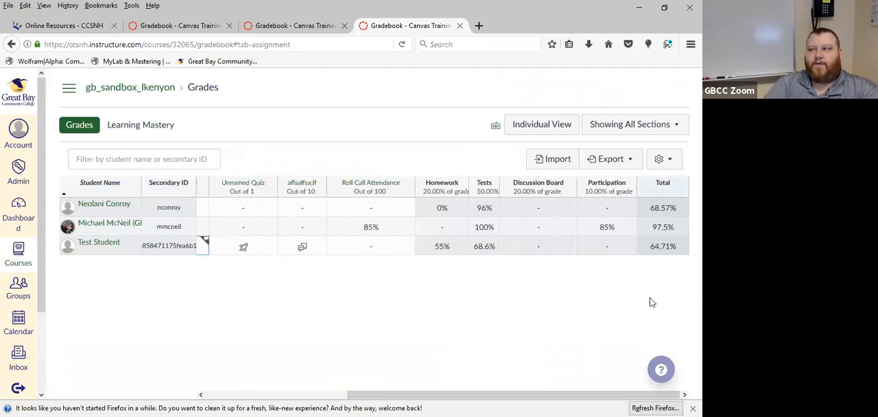
{"action": "left_click_drag", "start_coordinate": [425, 395], "coordinate": [233, 367]}
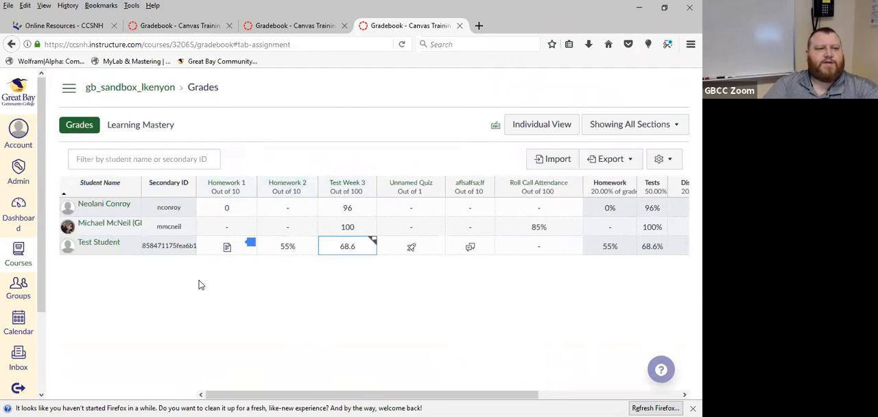
{"action": "left_click", "coordinate": [69, 89]}
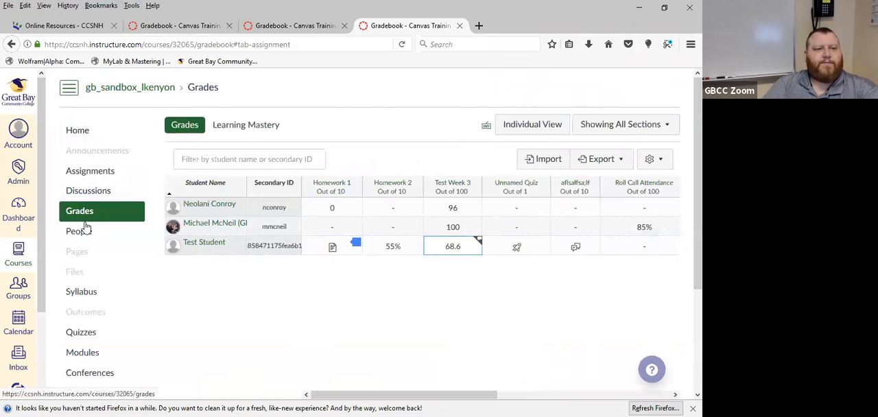
{"action": "left_click", "coordinate": [85, 174]}
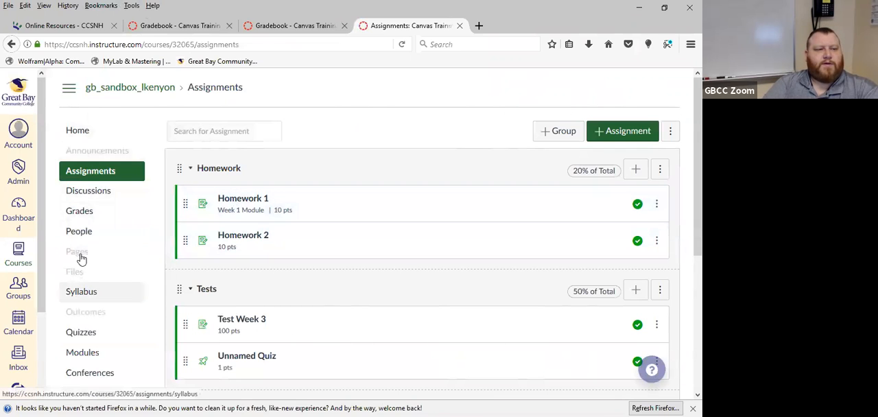
{"action": "left_click", "coordinate": [80, 211]}
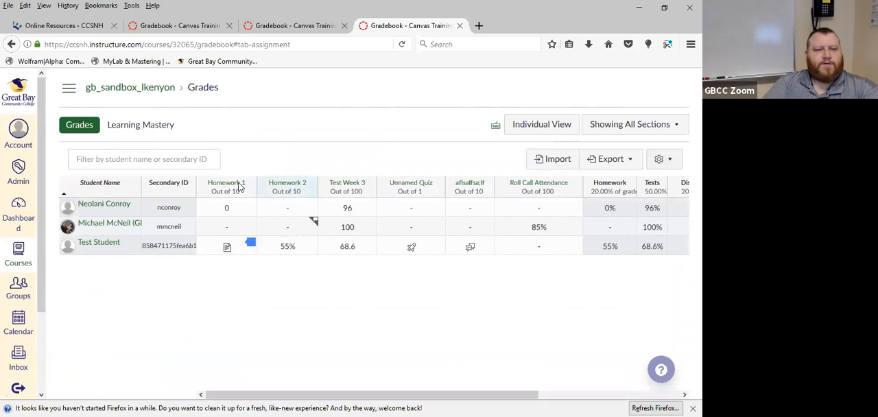
Open the full edit page of the Homework 2 assignment from the course's assignment list
{"action": "left_click", "coordinate": [69, 87]}
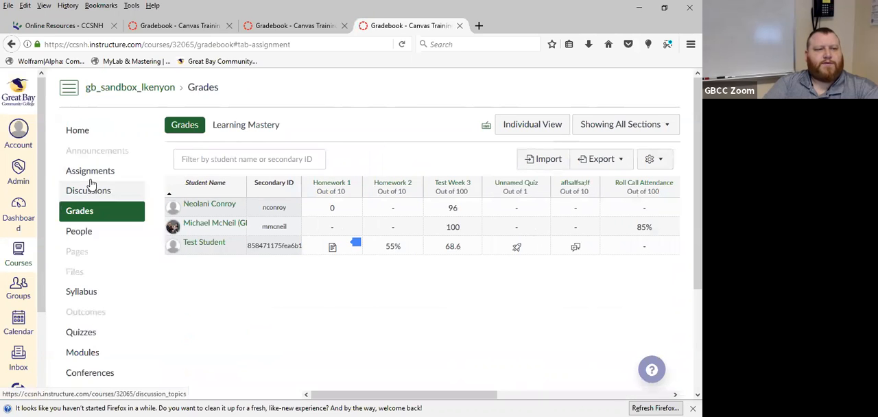
{"action": "left_click", "coordinate": [93, 174]}
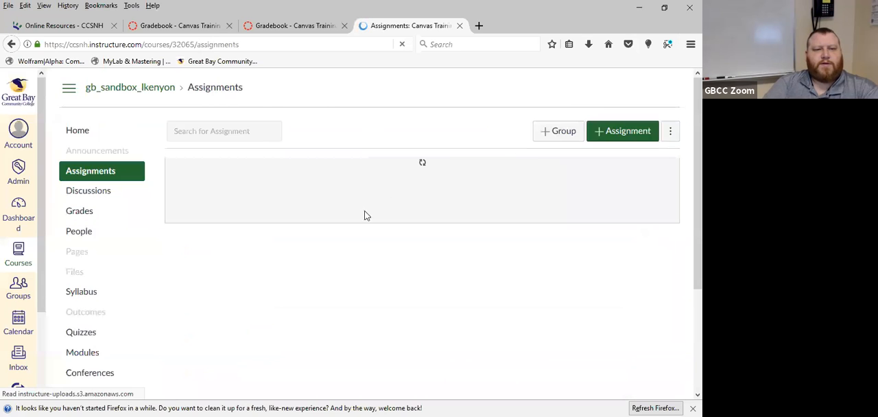
{"action": "left_click", "coordinate": [656, 242]}
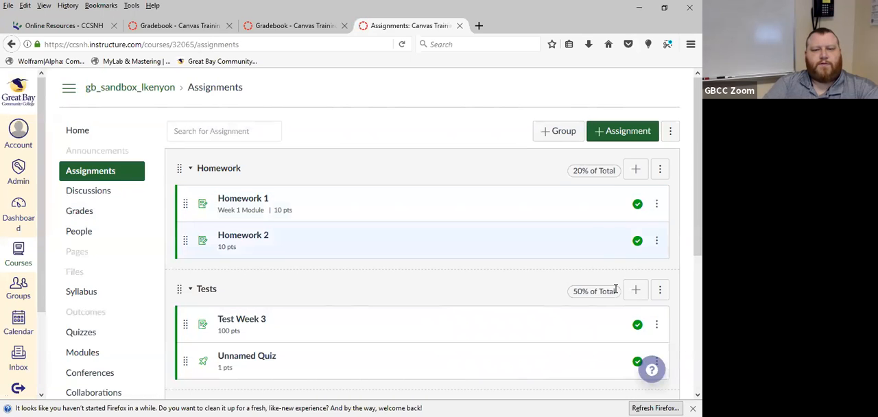
{"action": "left_click", "coordinate": [615, 269]}
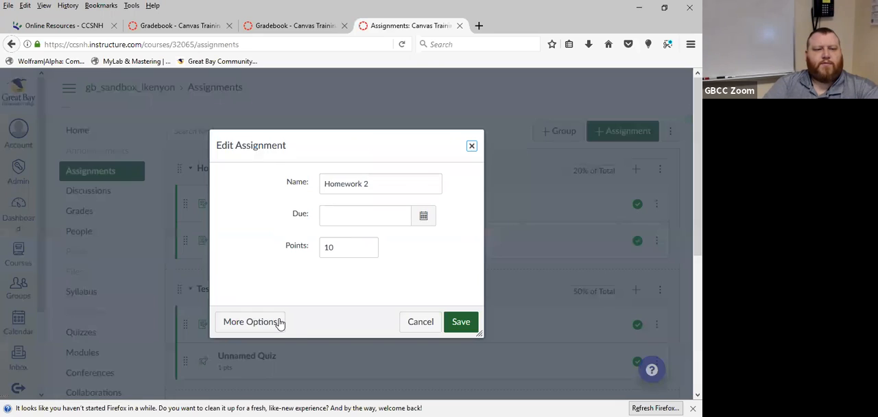
{"action": "left_click", "coordinate": [279, 323]}
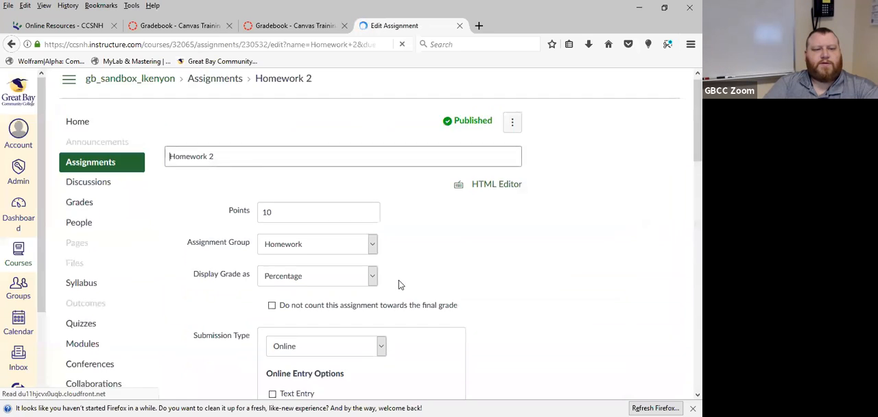
Set Homework 2 to display its grade as Letter Grade
{"action": "scroll", "coordinate": [398, 284], "scroll_direction": "down", "scroll_amount": 3}
{"action": "scroll", "coordinate": [338, 182], "scroll_direction": "up", "scroll_amount": 2}
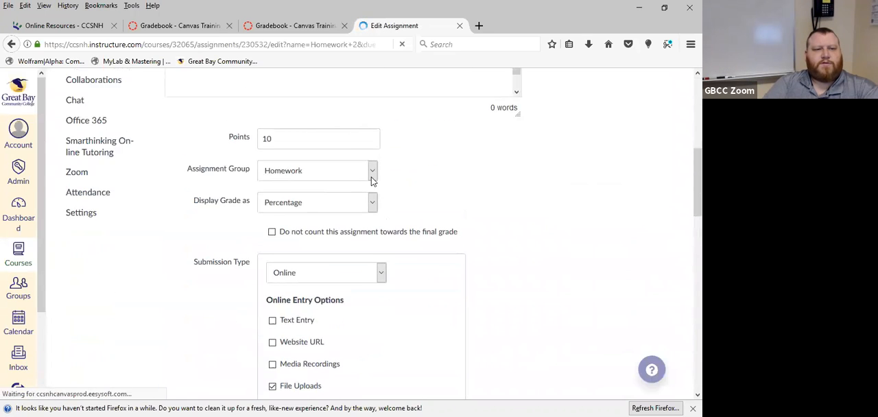
{"action": "left_click", "coordinate": [372, 202]}
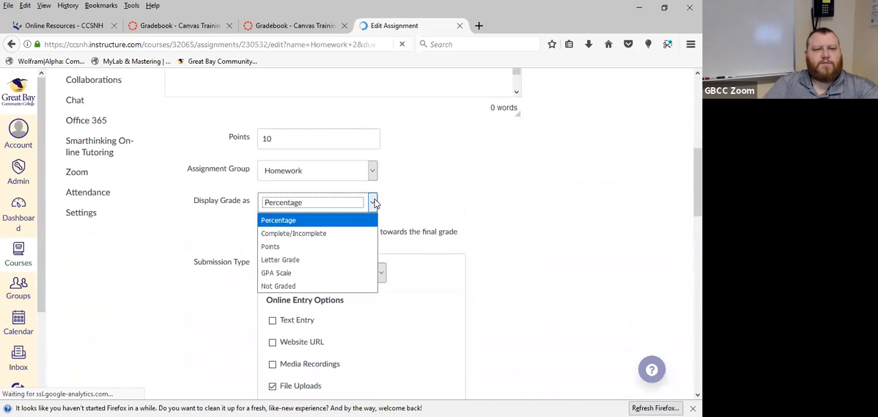
{"action": "left_click", "coordinate": [333, 257]}
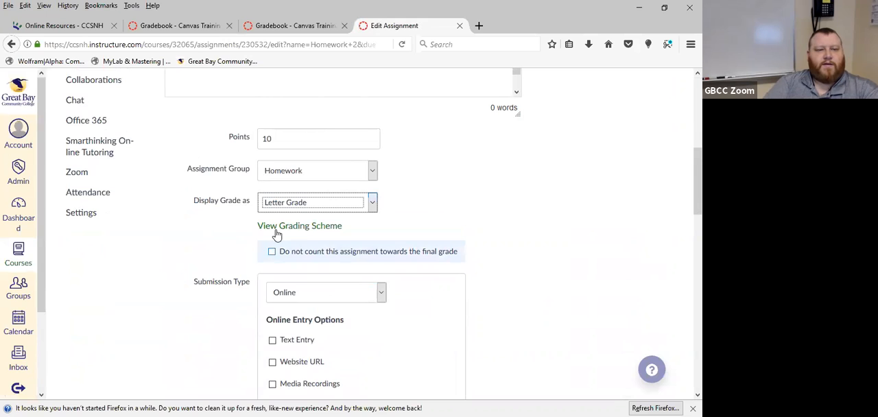
Examine Homework 2's default grading scheme and its editable letter ranges, leaving the scheme without changes
{"action": "left_click", "coordinate": [303, 228]}
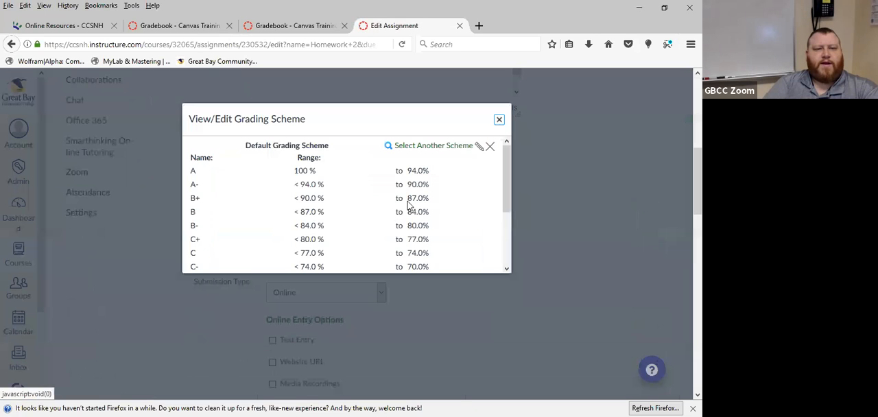
{"action": "scroll", "coordinate": [414, 223], "scroll_direction": "down", "scroll_amount": 1}
{"action": "scroll", "coordinate": [414, 223], "scroll_direction": "up", "scroll_amount": 1}
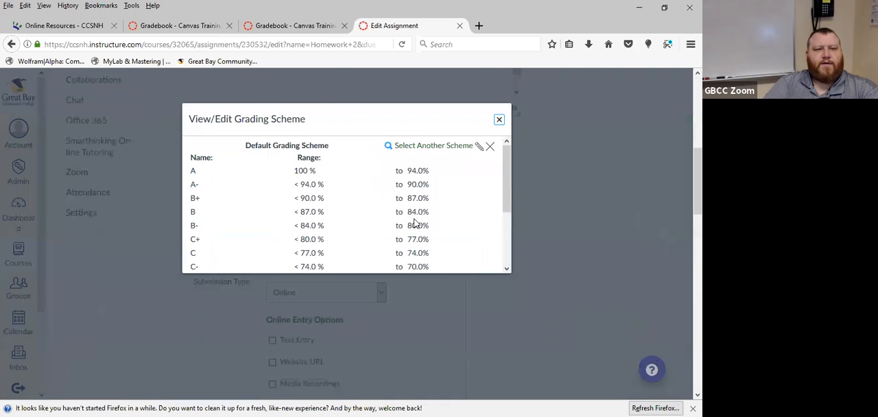
{"action": "left_click", "coordinate": [478, 148]}
{"action": "scroll", "coordinate": [295, 206], "scroll_direction": "down", "scroll_amount": 2}
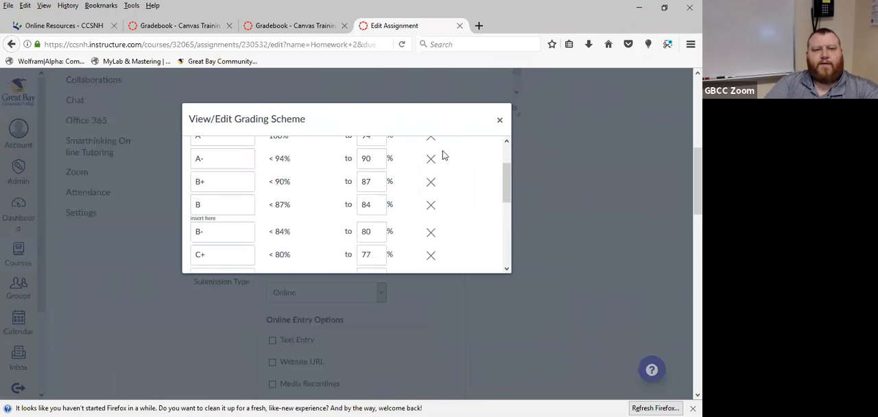
{"action": "scroll", "coordinate": [441, 153], "scroll_direction": "up", "scroll_amount": 3}
{"action": "left_click", "coordinate": [499, 120]}
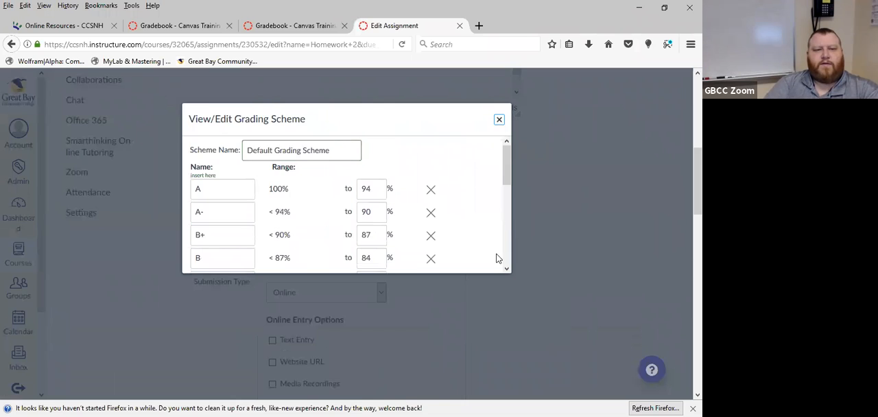
Save the Homework 2 assignment settings and return to the course gradebook
{"action": "scroll", "coordinate": [476, 240], "scroll_direction": "down", "scroll_amount": 5}
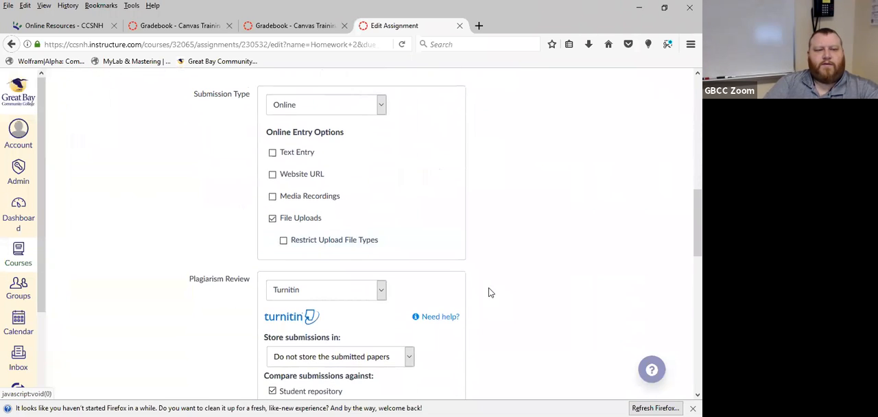
{"action": "scroll", "coordinate": [494, 290], "scroll_direction": "down", "scroll_amount": 4}
{"action": "scroll", "coordinate": [412, 302], "scroll_direction": "up", "scroll_amount": 6}
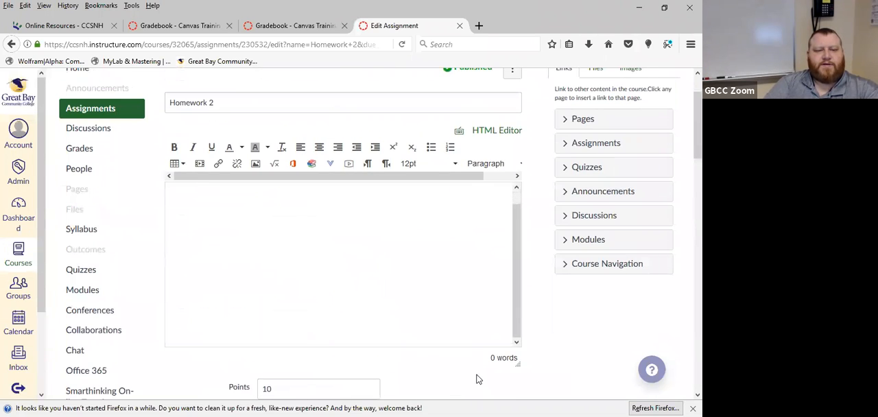
{"action": "scroll", "coordinate": [478, 378], "scroll_direction": "down", "scroll_amount": 3}
{"action": "scroll", "coordinate": [480, 326], "scroll_direction": "down", "scroll_amount": 4}
{"action": "scroll", "coordinate": [480, 326], "scroll_direction": "down", "scroll_amount": 10}
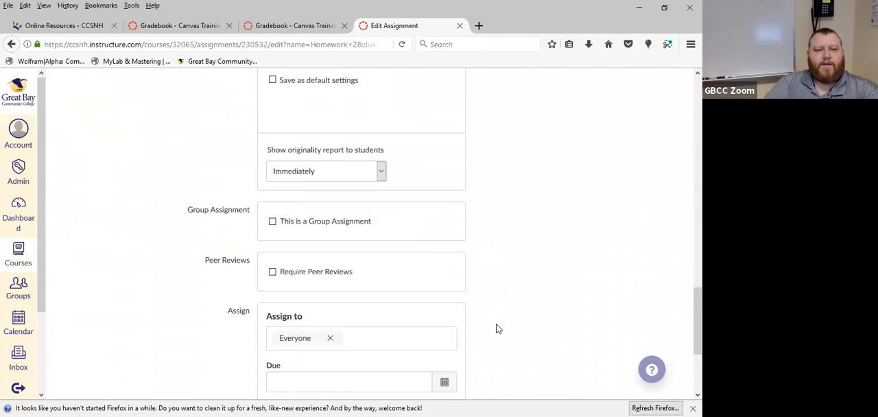
{"action": "left_click", "coordinate": [499, 352]}
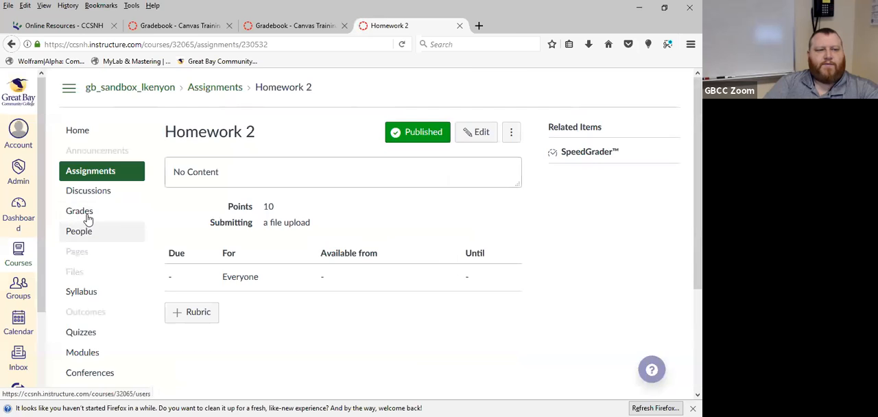
{"action": "left_click", "coordinate": [85, 213]}
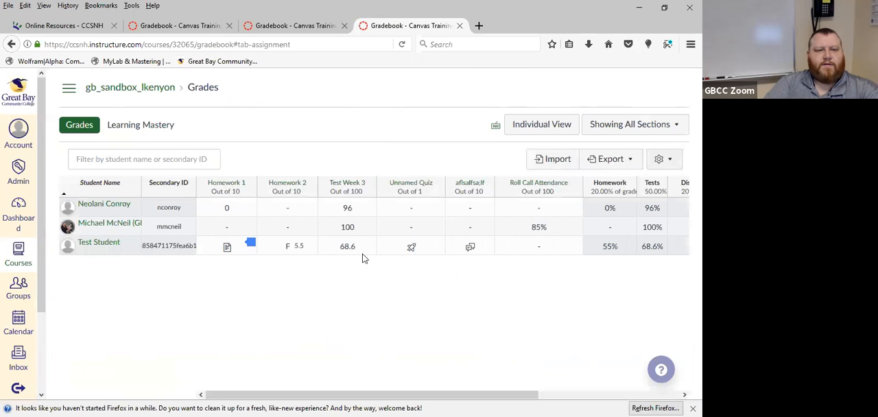
Set the Test Student's Homework 2 grade to 8.6 in the gradebook
{"action": "left_click", "coordinate": [288, 251]}
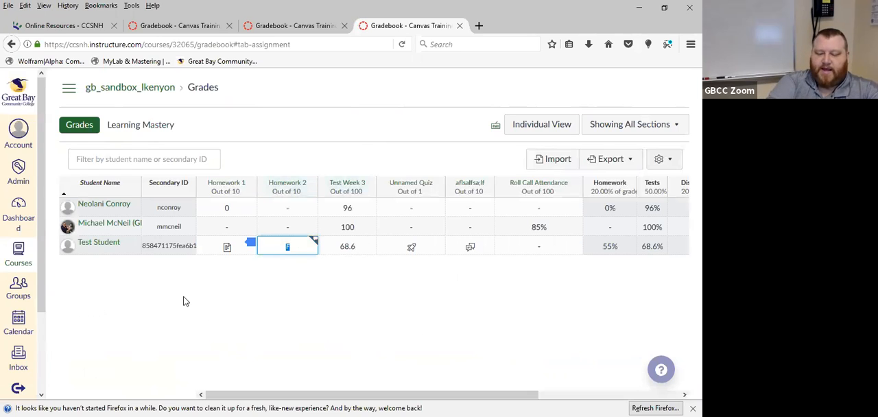
{"action": "type", "text": "8.6"}
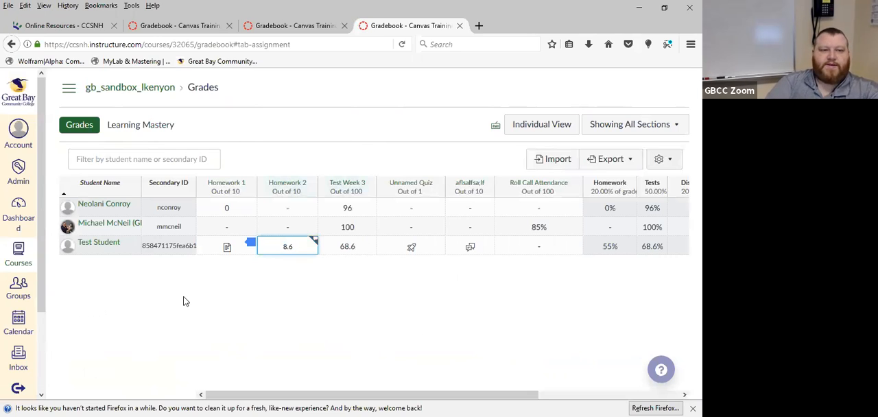
{"action": "key", "text": "Return"}
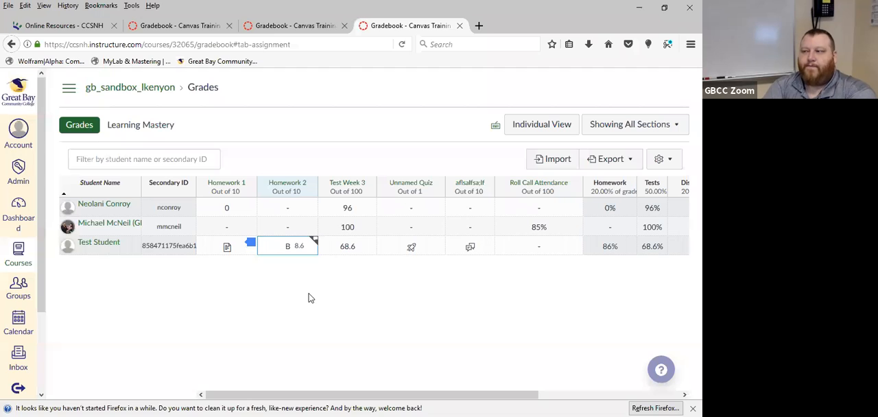
Replace the Test Student's Homework 2 grade with the letter grade B+
{"action": "left_click", "coordinate": [289, 251]}
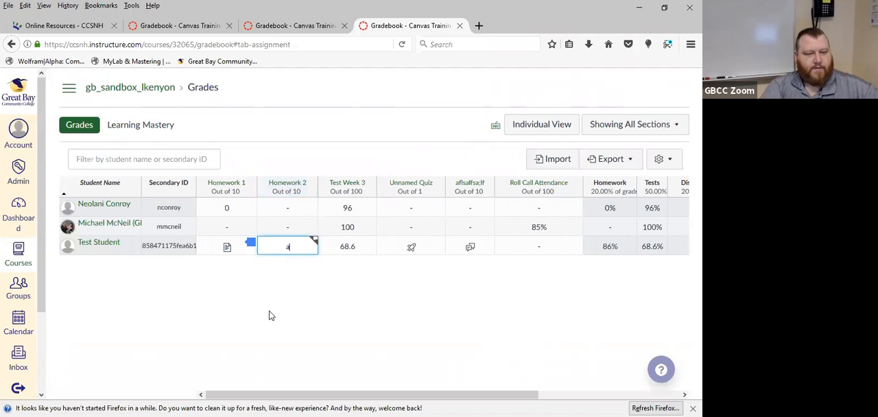
{"action": "type", "text": "a"}
{"action": "key", "text": "BackSpace"}
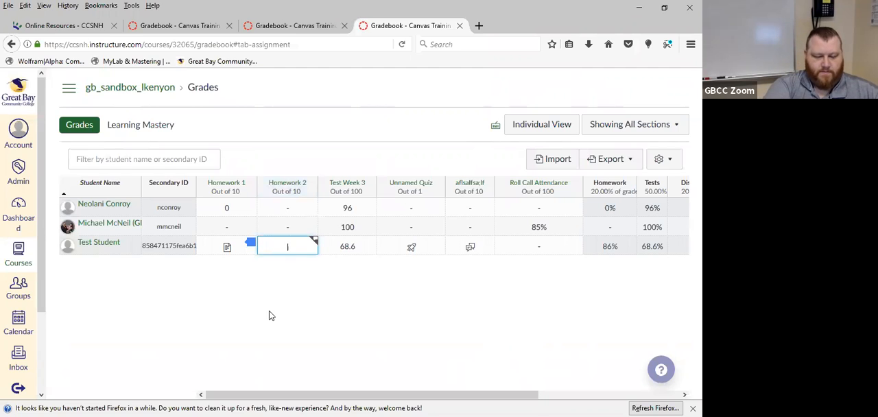
{"action": "type", "text": "8"}
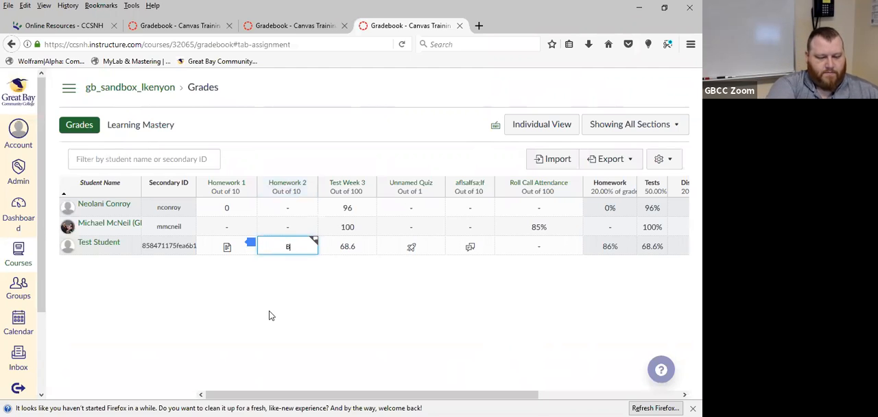
{"action": "type", "text": "+"}
{"action": "key", "text": "Return"}
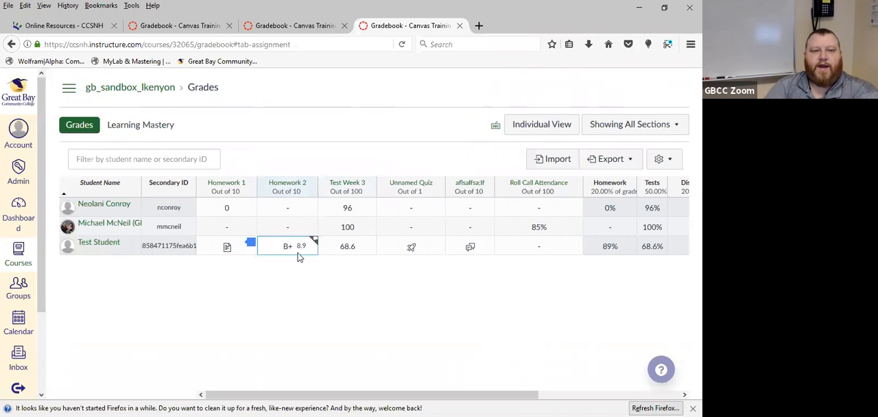
Turn on Treat Ungraded as 0 for the gradebook
{"action": "left_click_drag", "start_coordinate": [461, 394], "coordinate": [506, 395]}
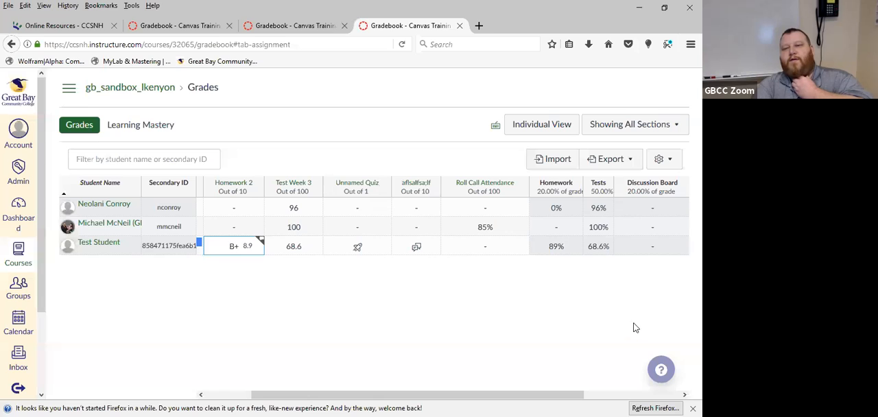
{"action": "left_click", "coordinate": [667, 163]}
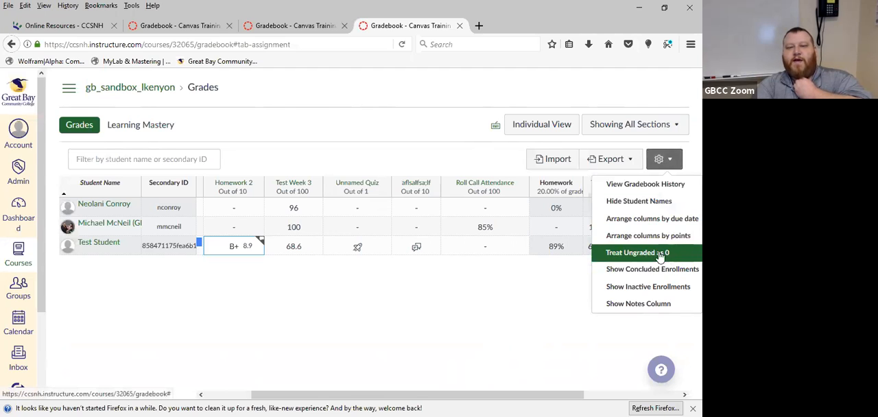
{"action": "left_click", "coordinate": [475, 322]}
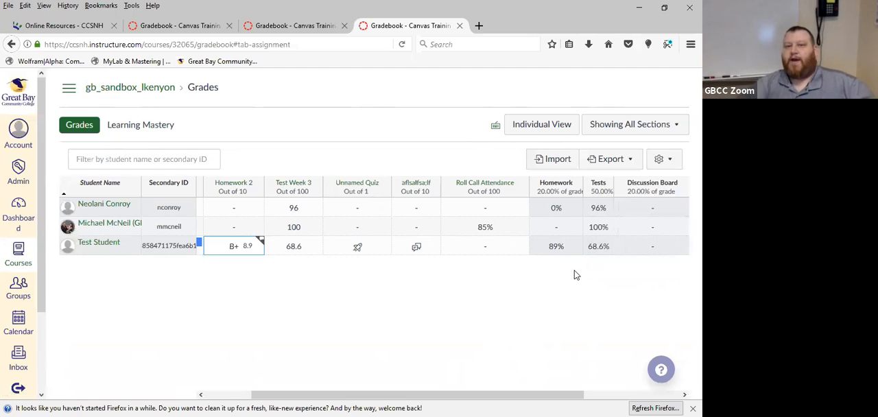
{"action": "left_click", "coordinate": [666, 160]}
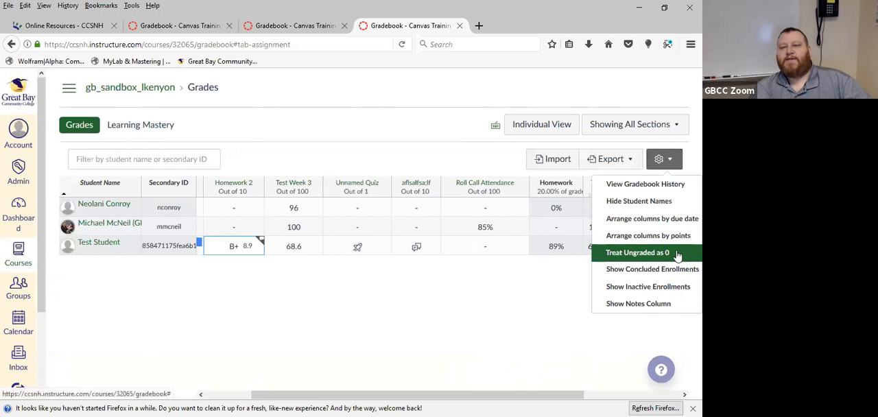
{"action": "left_click", "coordinate": [676, 254]}
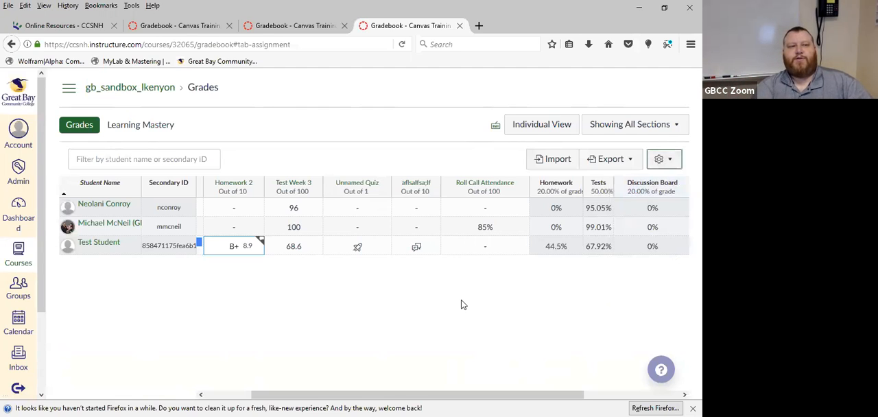
Reopen the gradebook from the course home page and compare individual grades with the assignment group and Total columns
{"action": "left_click", "coordinate": [227, 395]}
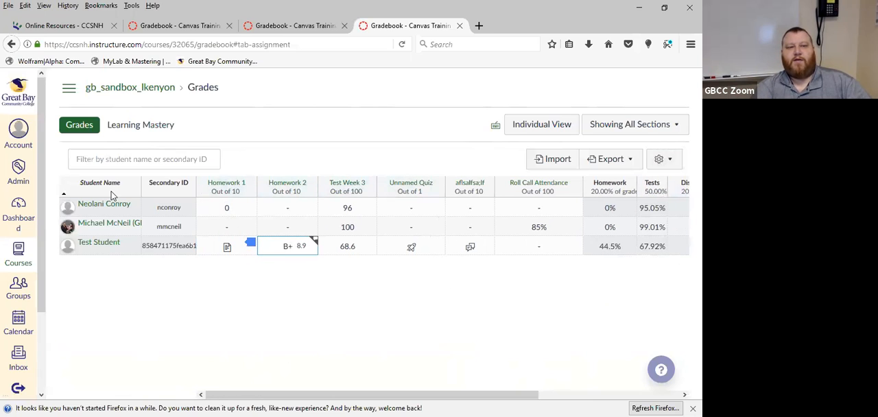
{"action": "left_click", "coordinate": [69, 90]}
{"action": "left_click", "coordinate": [77, 129]}
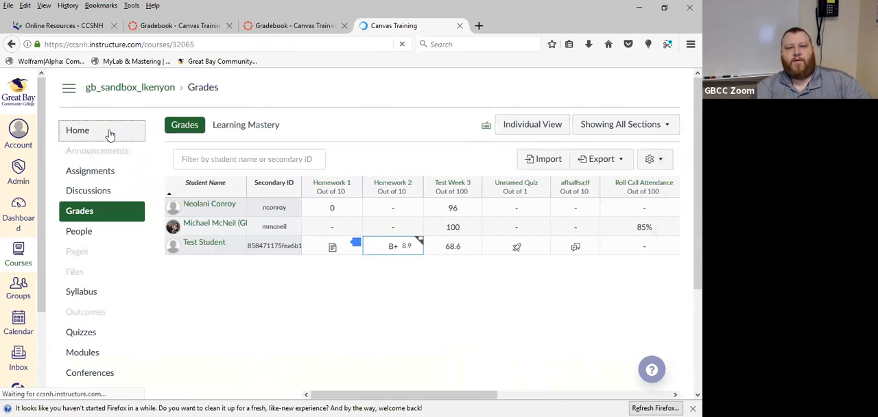
{"action": "left_click", "coordinate": [79, 213]}
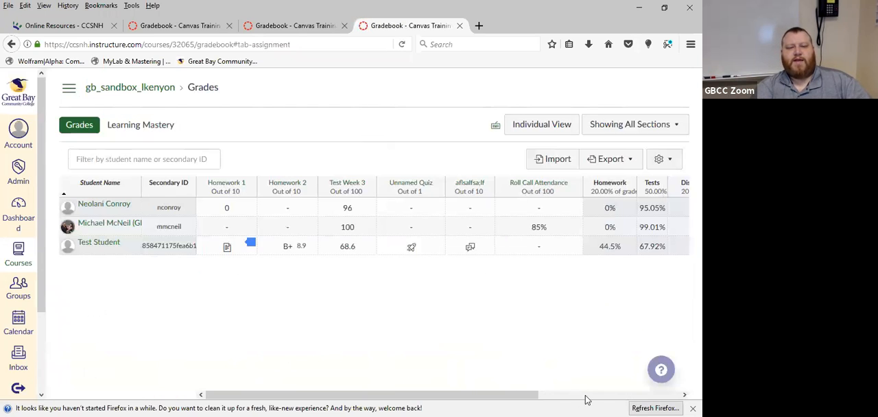
{"action": "left_click_drag", "start_coordinate": [584, 396], "coordinate": [624, 398]}
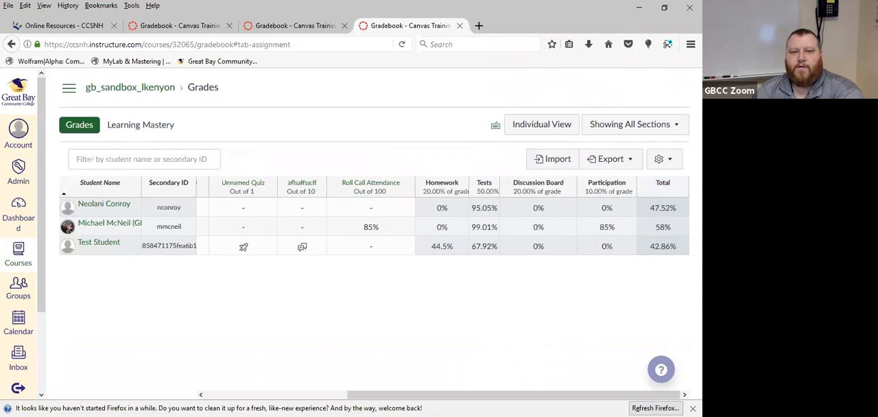
{"action": "left_click", "coordinate": [336, 395]}
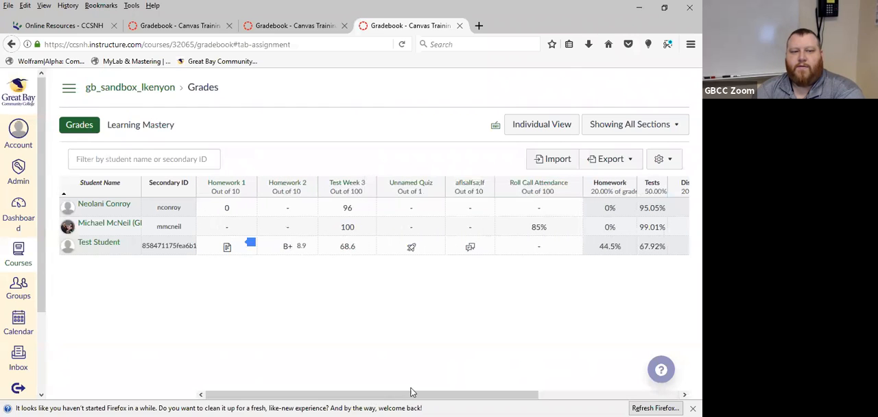
{"action": "left_click_drag", "start_coordinate": [415, 396], "coordinate": [556, 395]}
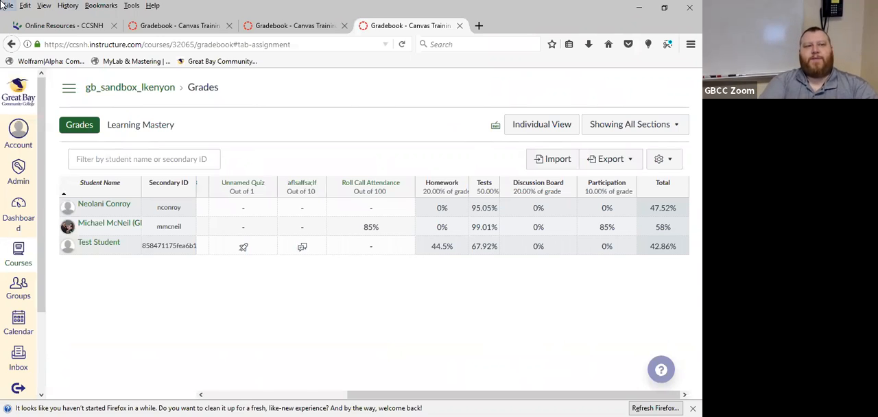
Open the course's Attendance tool and view the Roll Call student list
{"action": "left_click", "coordinate": [69, 87]}
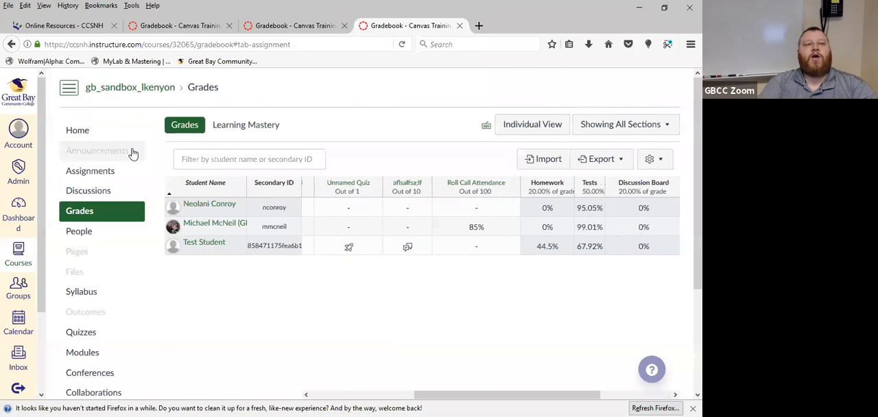
{"action": "scroll", "coordinate": [87, 321], "scroll_direction": "down", "scroll_amount": 4}
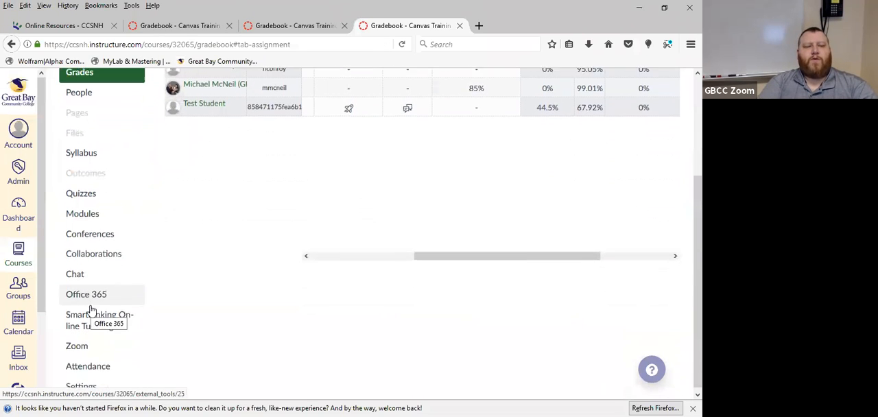
{"action": "left_click", "coordinate": [96, 369]}
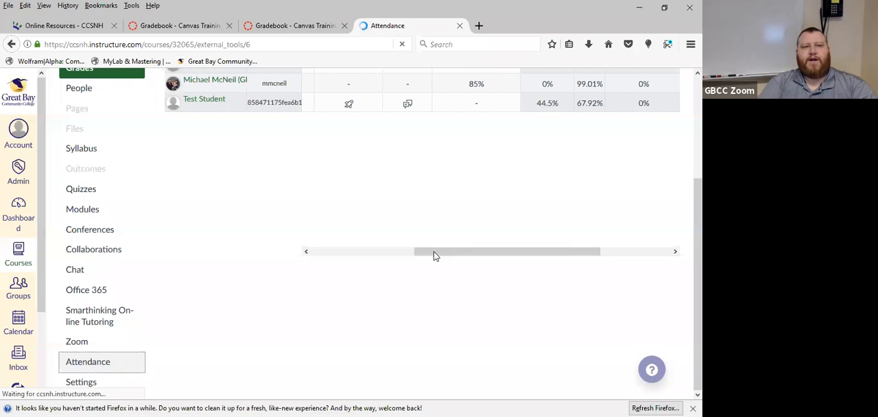
{"action": "scroll", "coordinate": [178, 284], "scroll_direction": "down", "scroll_amount": 4}
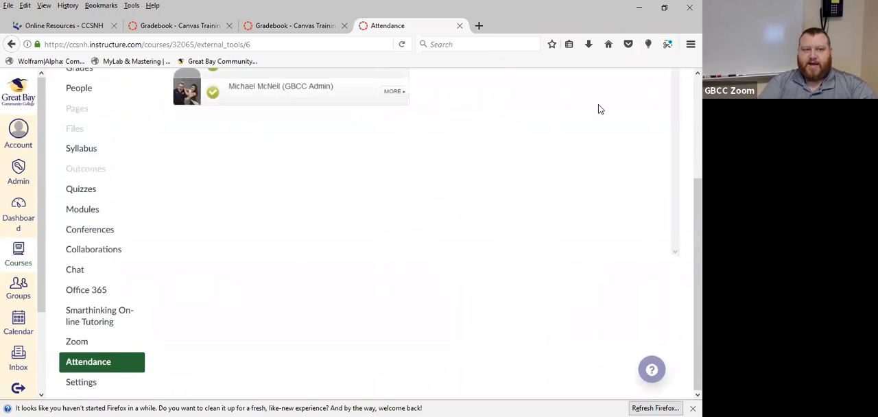
{"action": "scroll", "coordinate": [484, 289], "scroll_direction": "up", "scroll_amount": 4}
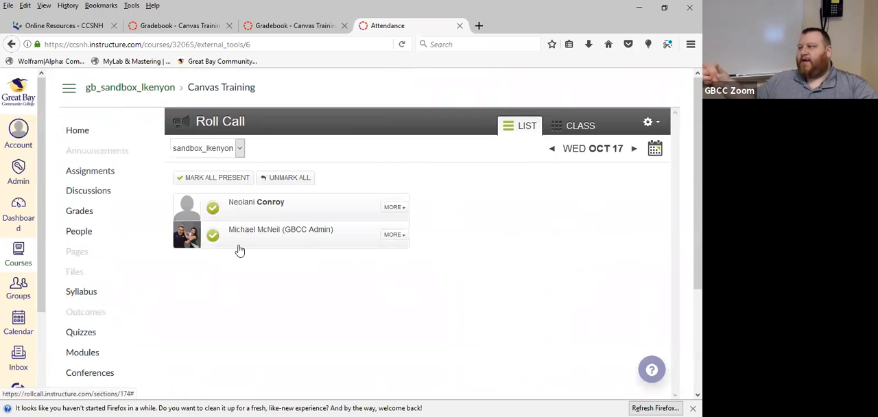
Open the course's assignments and locate Roll Call Attendance in the Participation group
{"action": "left_click", "coordinate": [91, 176]}
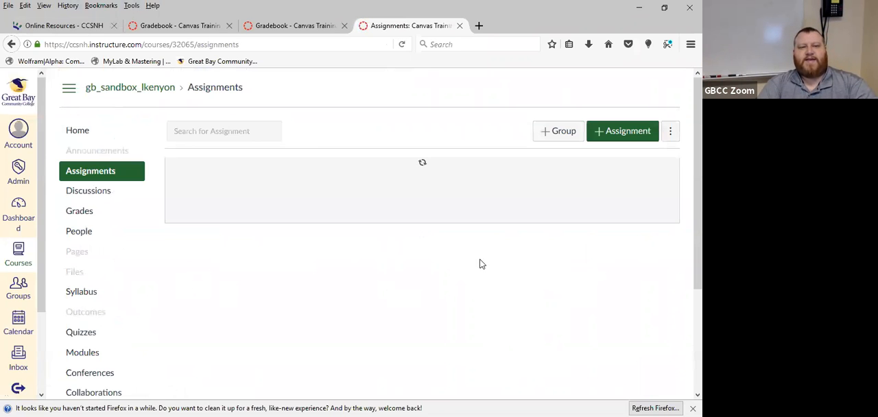
{"action": "scroll", "coordinate": [366, 277], "scroll_direction": "down", "scroll_amount": 4}
{"action": "scroll", "coordinate": [366, 277], "scroll_direction": "down", "scroll_amount": 2}
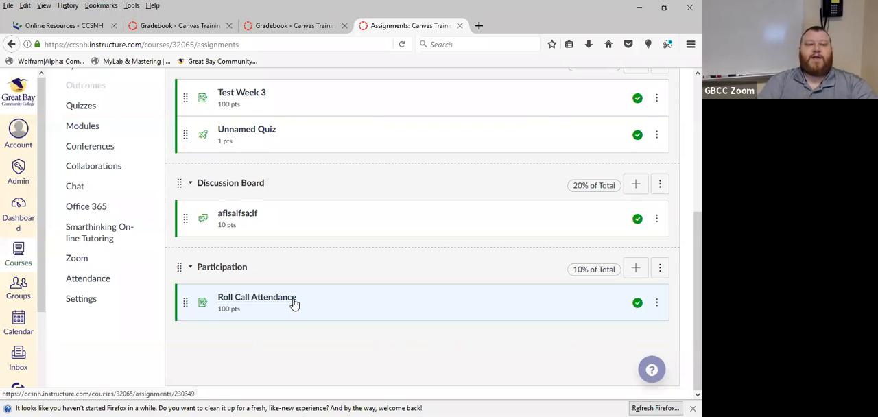
In Roll Call attendance for October 10, 2018, mark the second listed student present and the first listed student absent
{"action": "left_click", "coordinate": [106, 286]}
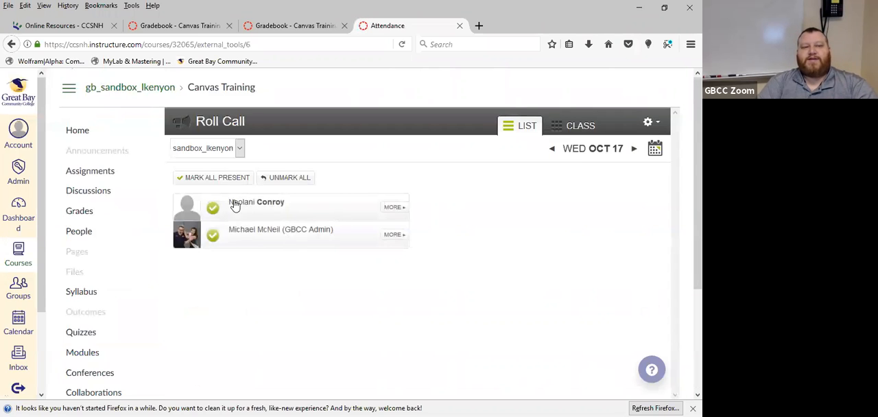
{"action": "left_click", "coordinate": [655, 151]}
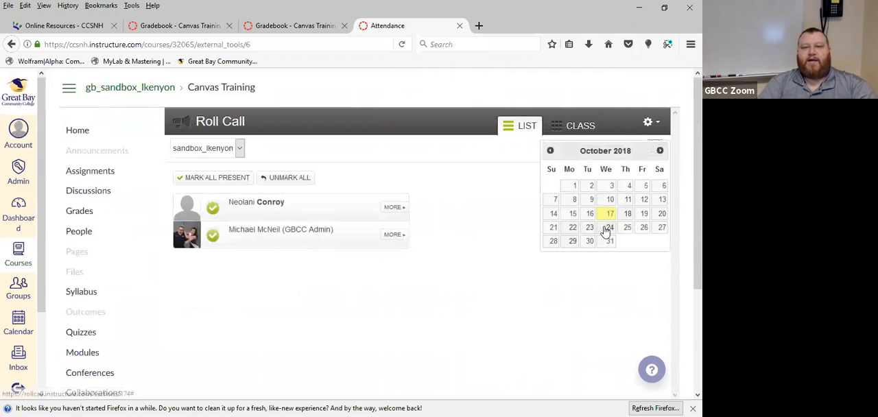
{"action": "left_click", "coordinate": [610, 201]}
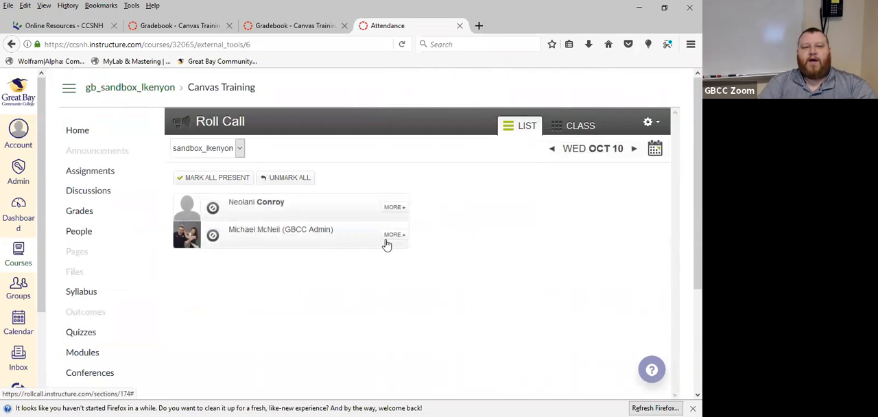
{"action": "left_click", "coordinate": [393, 235]}
{"action": "left_click", "coordinate": [527, 272]}
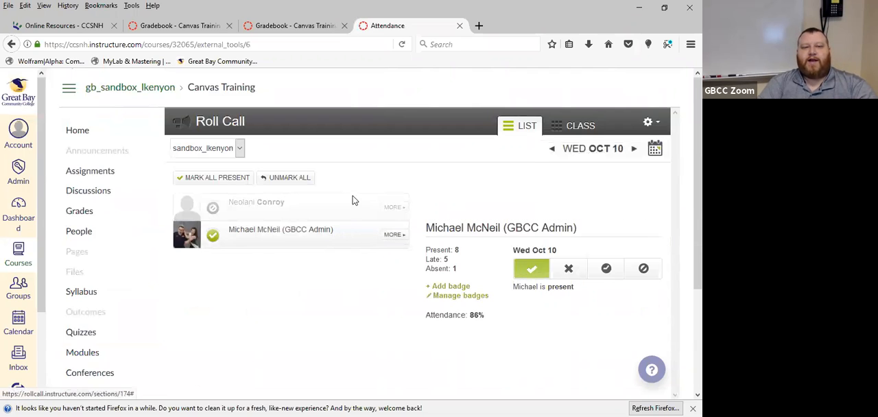
{"action": "left_click", "coordinate": [395, 208]}
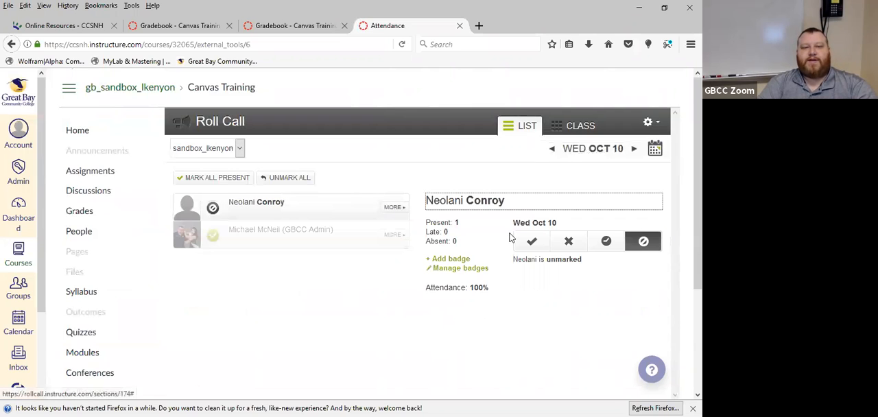
{"action": "left_click", "coordinate": [575, 244]}
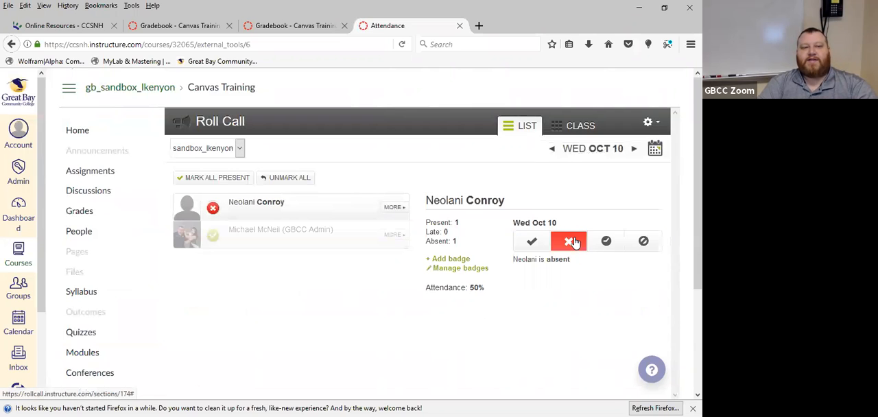
{"action": "left_click", "coordinate": [370, 281]}
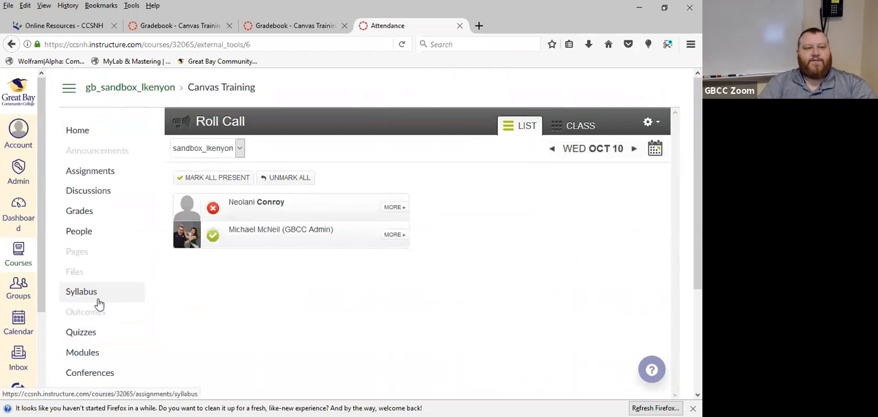
Open the gradebook and check the students' Roll Call Attendance scores
{"action": "scroll", "coordinate": [76, 250], "scroll_direction": "down", "scroll_amount": 3}
{"action": "scroll", "coordinate": [76, 249], "scroll_direction": "up", "scroll_amount": 3}
{"action": "left_click", "coordinate": [74, 211]}
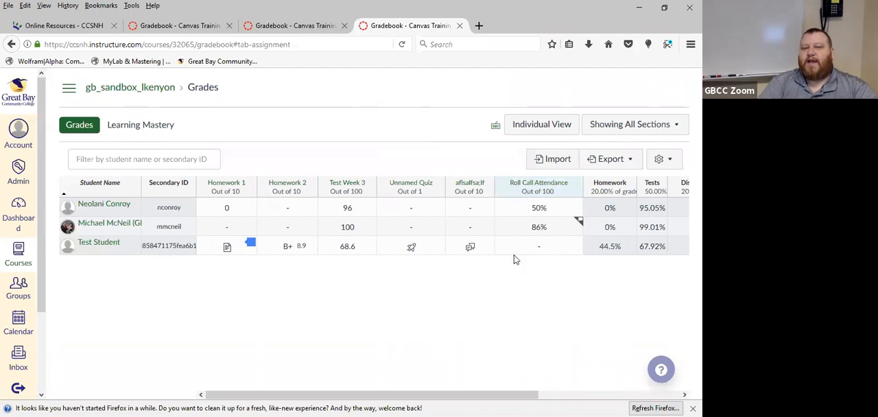
Delete the Roll Call Attendance assignment from the Participation assignment group
{"action": "left_click", "coordinate": [69, 88]}
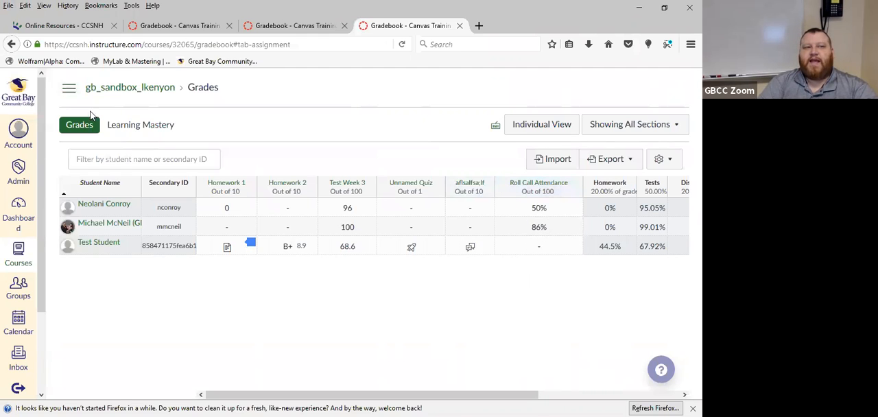
{"action": "left_click", "coordinate": [99, 177]}
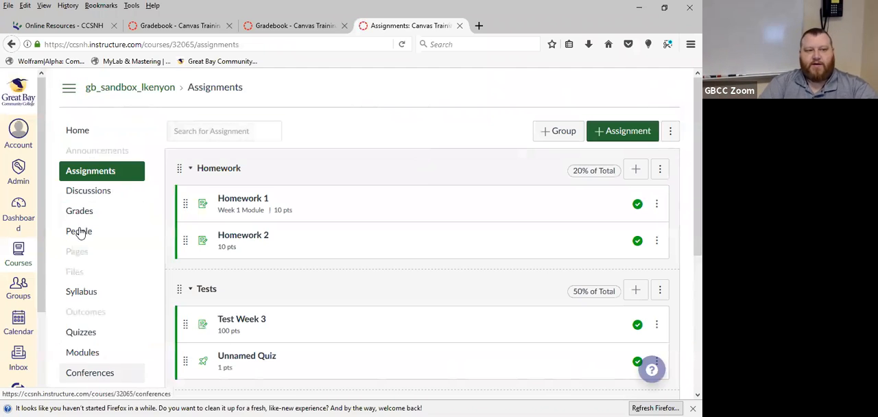
{"action": "scroll", "coordinate": [75, 322], "scroll_direction": "down", "scroll_amount": 4}
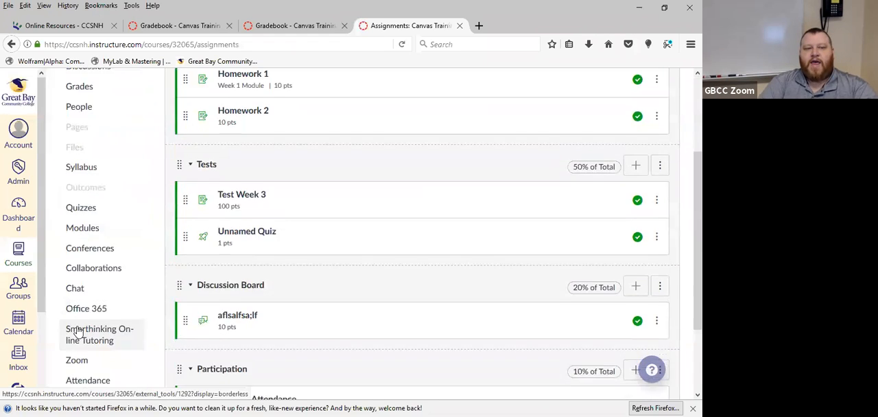
{"action": "scroll", "coordinate": [106, 338], "scroll_direction": "down", "scroll_amount": 3}
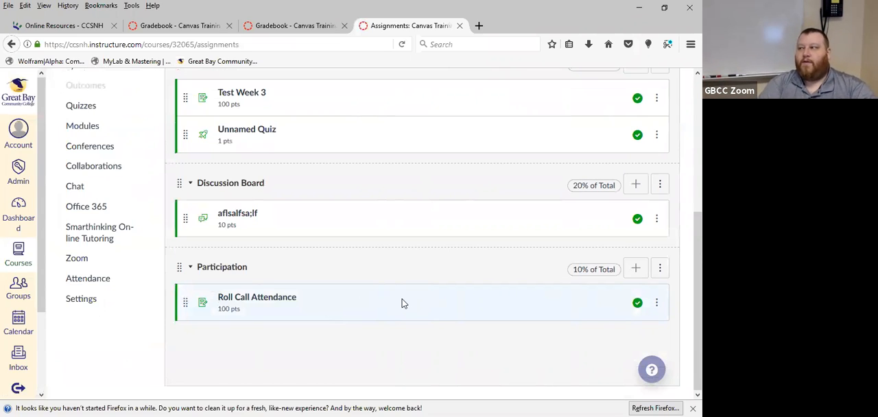
{"action": "left_click", "coordinate": [658, 304]}
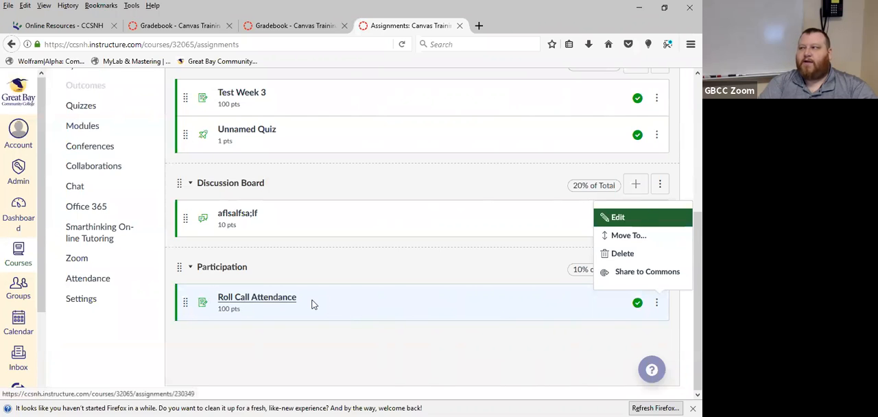
{"action": "left_click", "coordinate": [645, 254]}
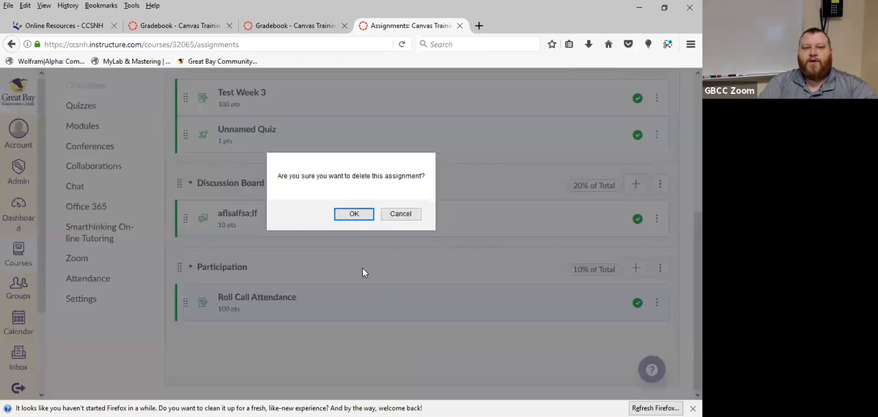
{"action": "left_click", "coordinate": [354, 214]}
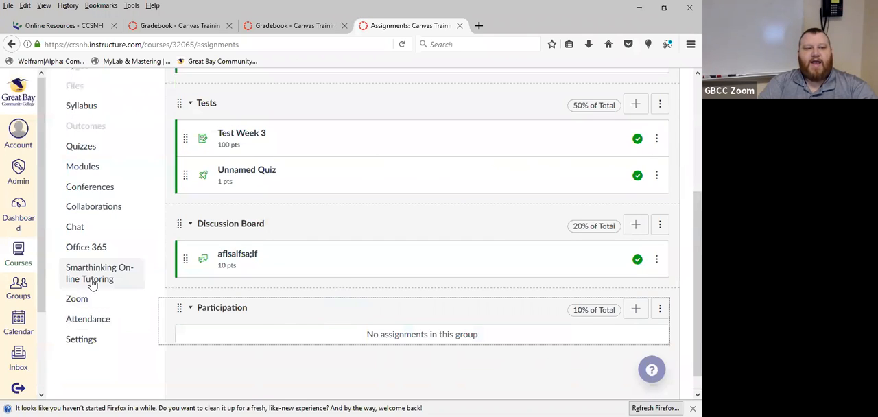
Disable the Attendance item in the course navigation settings and save the change
{"action": "left_click", "coordinate": [87, 344]}
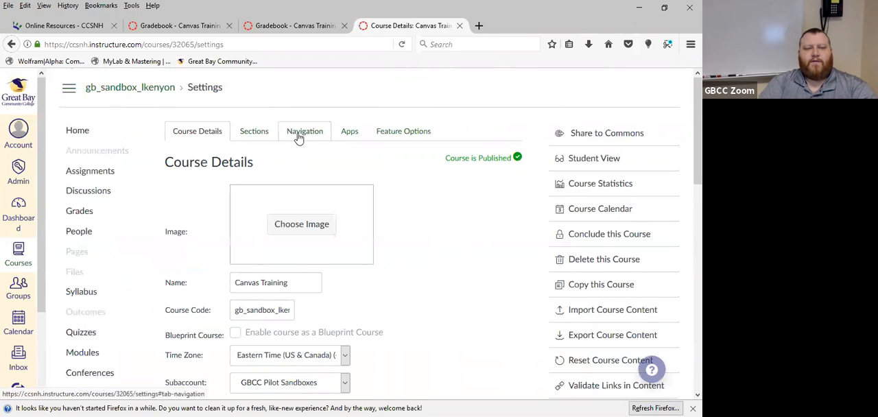
{"action": "left_click", "coordinate": [298, 133]}
{"action": "scroll", "coordinate": [357, 229], "scroll_direction": "down", "scroll_amount": 6}
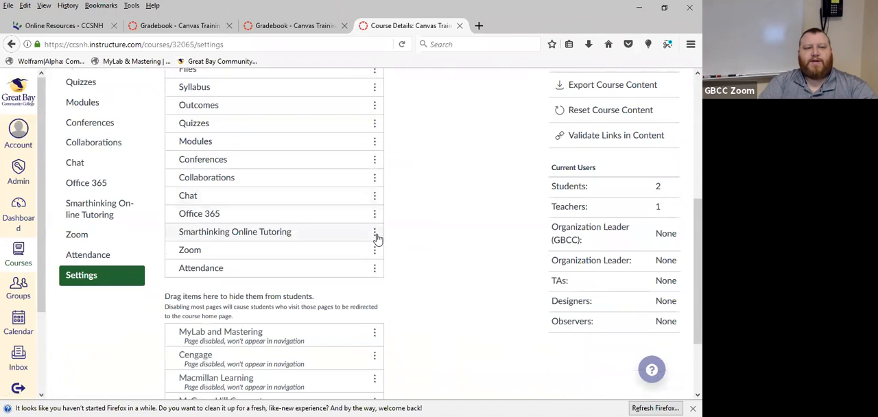
{"action": "scroll", "coordinate": [376, 238], "scroll_direction": "up", "scroll_amount": 6}
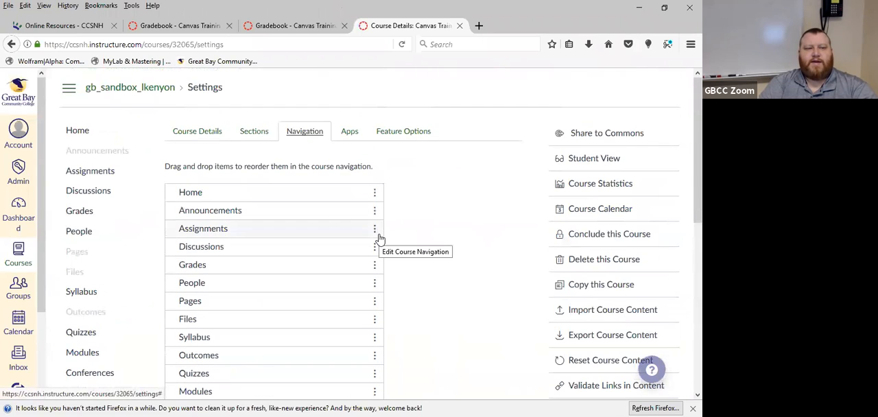
{"action": "scroll", "coordinate": [380, 238], "scroll_direction": "down", "scroll_amount": 5}
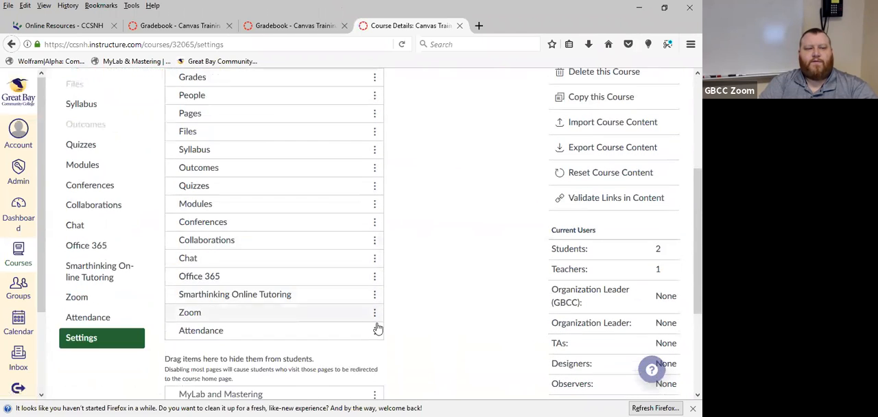
{"action": "left_click", "coordinate": [374, 331]}
{"action": "left_click", "coordinate": [364, 361]}
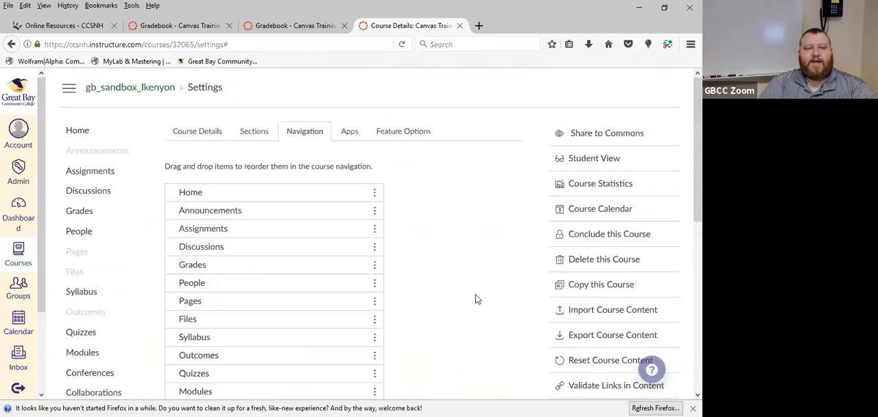
{"action": "left_click", "coordinate": [175, 367]}
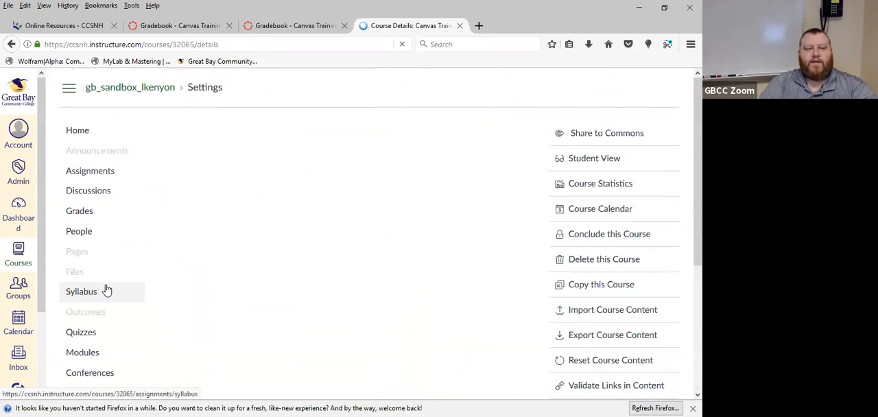
Check the course navigation for the Attendance item and review the assignment columns in the gradebook
{"action": "scroll", "coordinate": [109, 272], "scroll_direction": "down", "scroll_amount": 1}
{"action": "scroll", "coordinate": [109, 273], "scroll_direction": "down", "scroll_amount": 3}
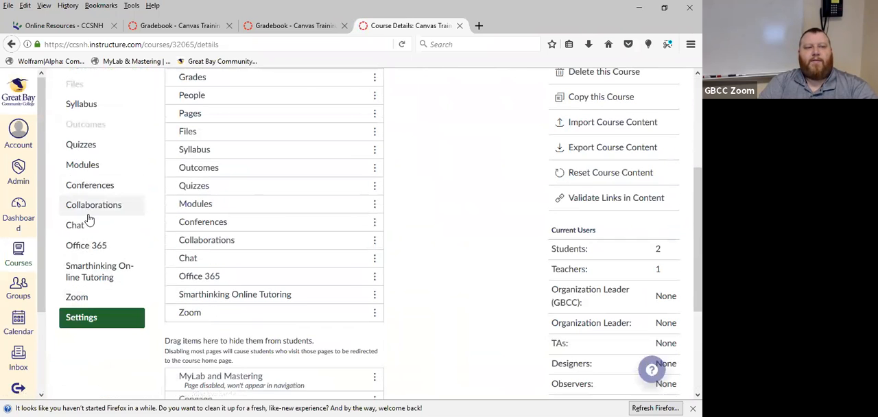
{"action": "scroll", "coordinate": [86, 219], "scroll_direction": "up", "scroll_amount": 1}
{"action": "scroll", "coordinate": [89, 186], "scroll_direction": "up", "scroll_amount": 1}
{"action": "left_click", "coordinate": [93, 150]}
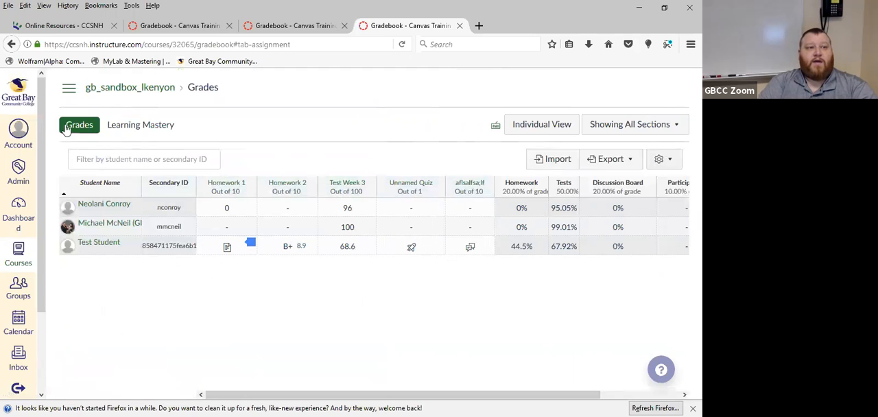
Enable the Attendance item again in the course navigation settings and save the change
{"action": "left_click", "coordinate": [69, 88]}
{"action": "scroll", "coordinate": [163, 312], "scroll_direction": "down", "scroll_amount": 3}
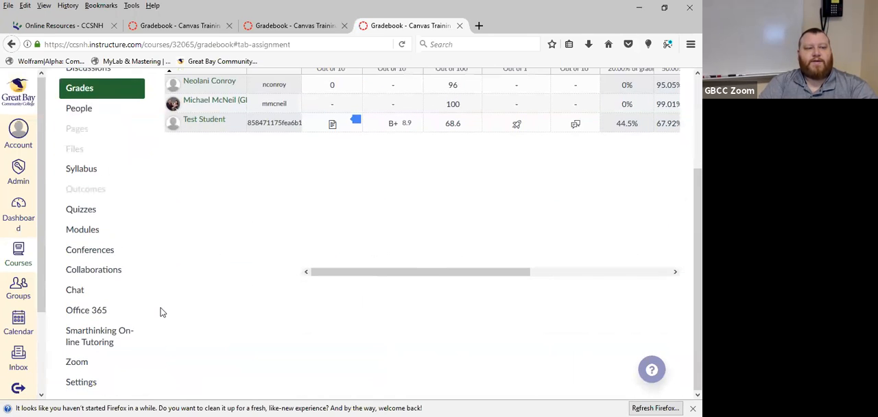
{"action": "left_click", "coordinate": [101, 386]}
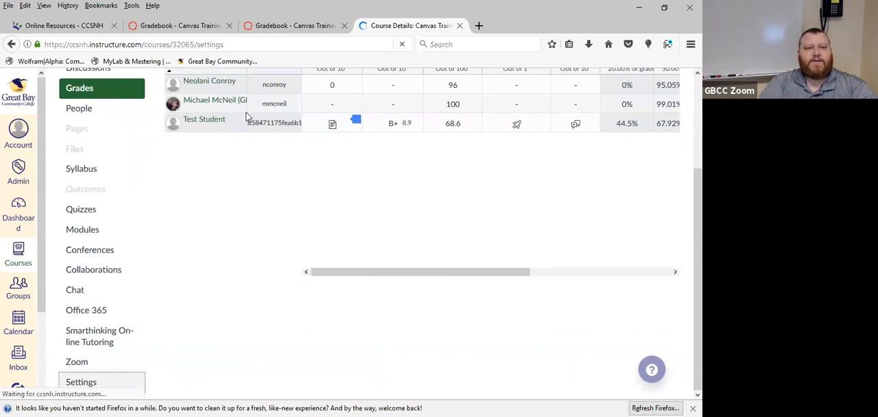
{"action": "left_click", "coordinate": [304, 131]}
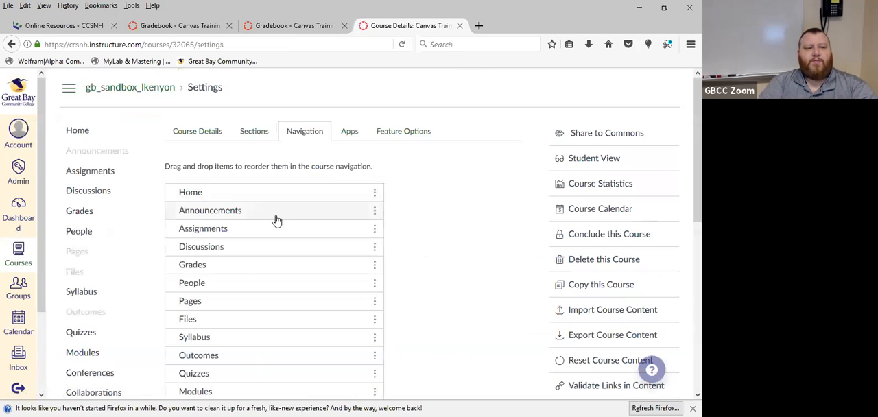
{"action": "scroll", "coordinate": [343, 288], "scroll_direction": "down", "scroll_amount": 5}
{"action": "left_click", "coordinate": [374, 329]}
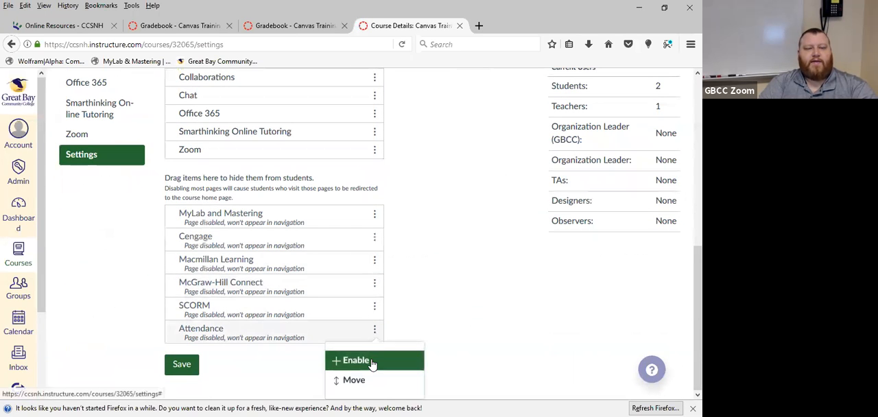
{"action": "left_click", "coordinate": [371, 361]}
{"action": "scroll", "coordinate": [247, 289], "scroll_direction": "down", "scroll_amount": 8}
{"action": "left_click", "coordinate": [182, 362]}
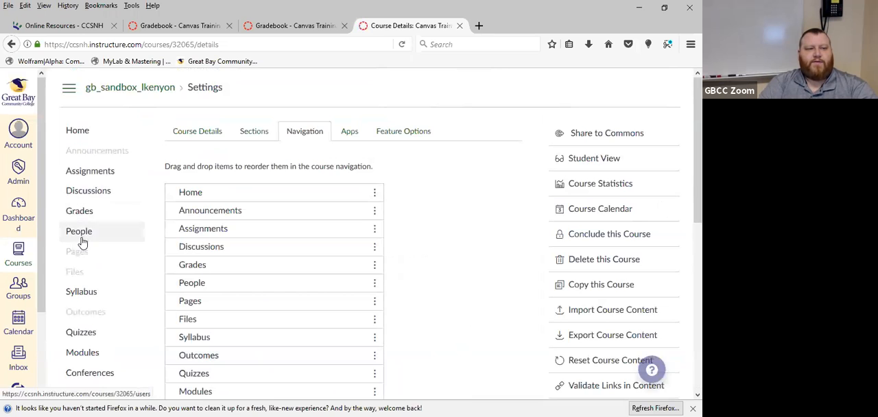
Open the course's Roll Call attendance and go to the roll for October 10, 2018
{"action": "scroll", "coordinate": [82, 242], "scroll_direction": "down", "scroll_amount": 5}
{"action": "left_click", "coordinate": [96, 256]}
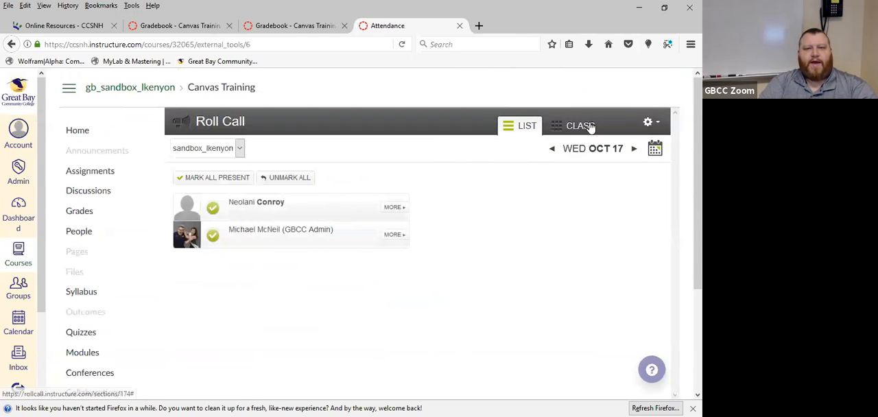
{"action": "left_click", "coordinate": [655, 151]}
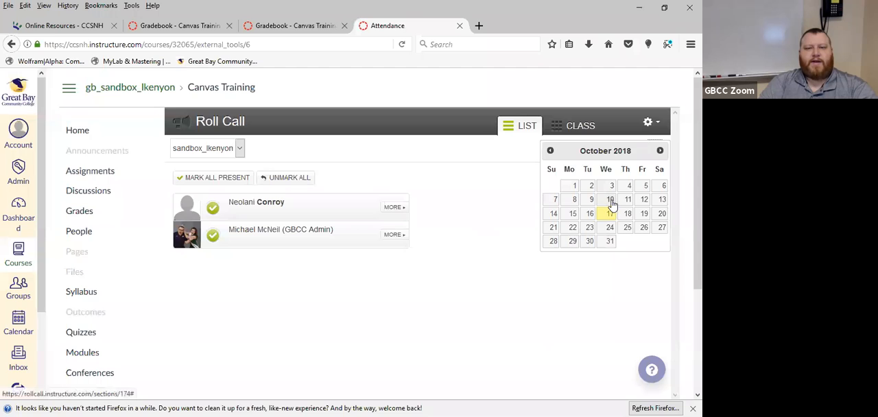
{"action": "left_click", "coordinate": [611, 201]}
Check the course's assignment groups, including Participation, for a Roll Call Attendance assignment
{"action": "left_click", "coordinate": [91, 173]}
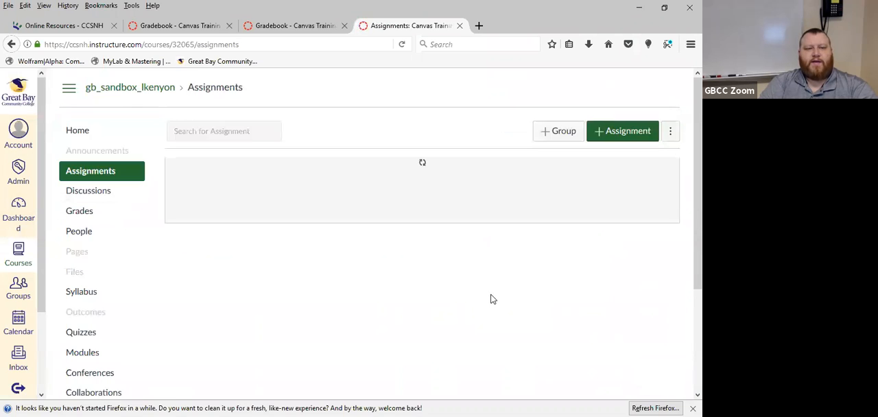
{"action": "scroll", "coordinate": [491, 299], "scroll_direction": "down", "scroll_amount": 5}
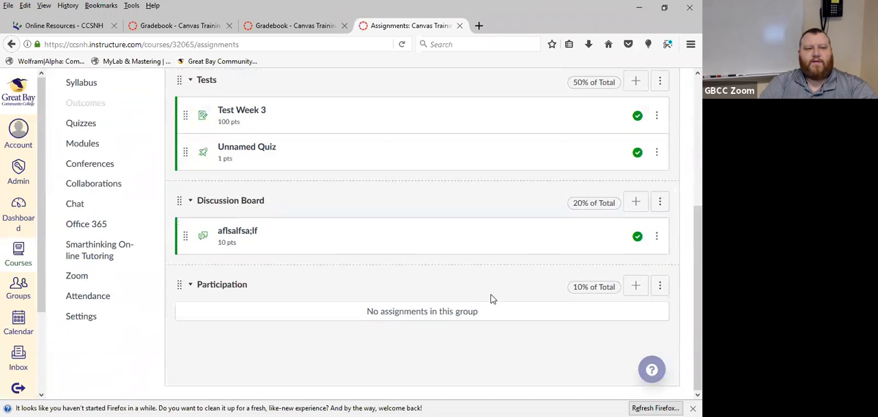
{"action": "scroll", "coordinate": [491, 300], "scroll_direction": "up", "scroll_amount": 5}
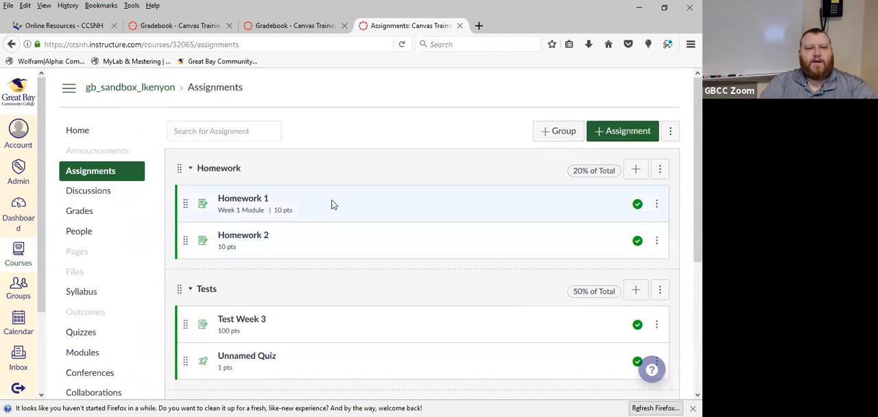
{"action": "scroll", "coordinate": [329, 237], "scroll_direction": "down", "scroll_amount": 5}
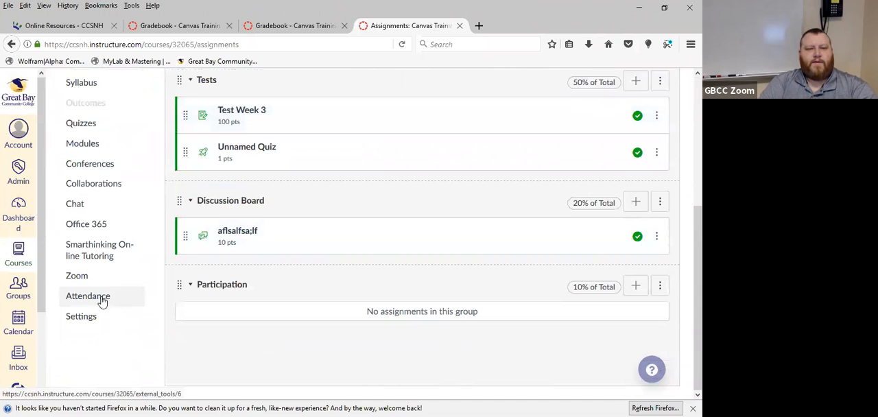
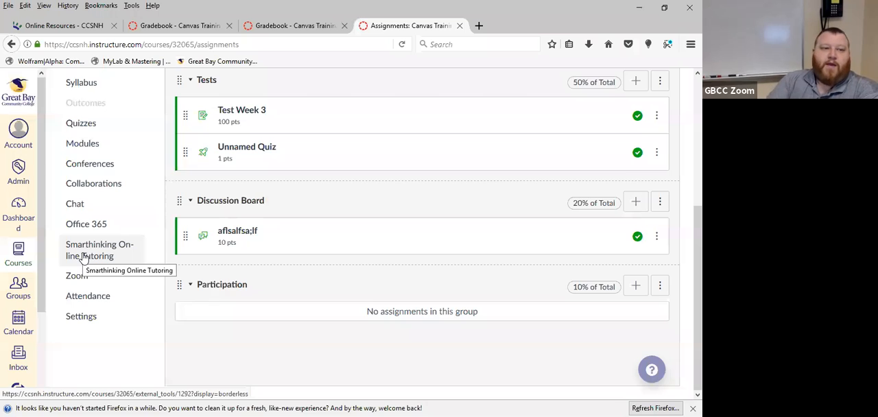
Open the course's Attendance roll and check the lateness percentage in the Roll Call settings
{"action": "scroll", "coordinate": [118, 251], "scroll_direction": "up", "scroll_amount": 5}
{"action": "left_click", "coordinate": [77, 131]}
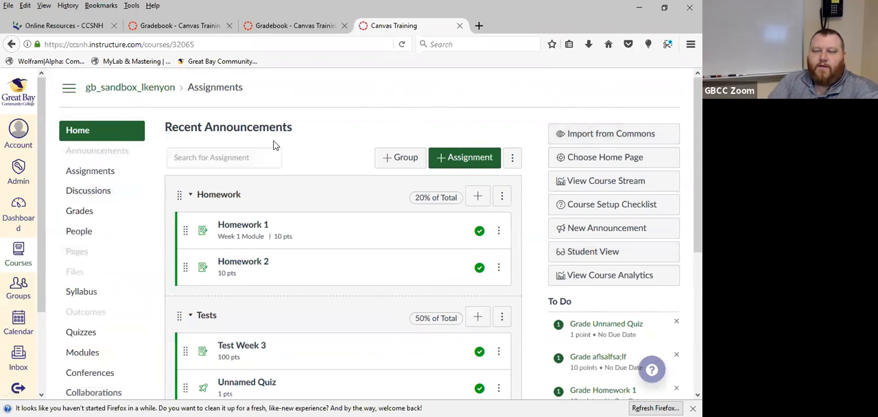
{"action": "scroll", "coordinate": [98, 218], "scroll_direction": "down", "scroll_amount": 1}
{"action": "scroll", "coordinate": [98, 218], "scroll_direction": "down", "scroll_amount": 3}
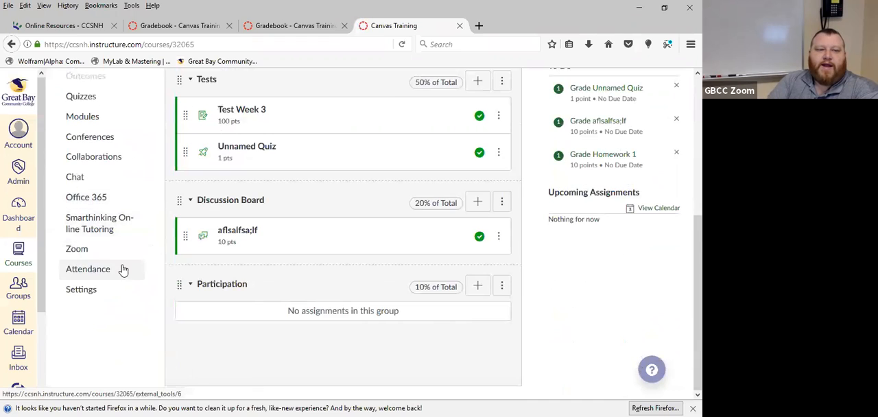
{"action": "left_click", "coordinate": [88, 268]}
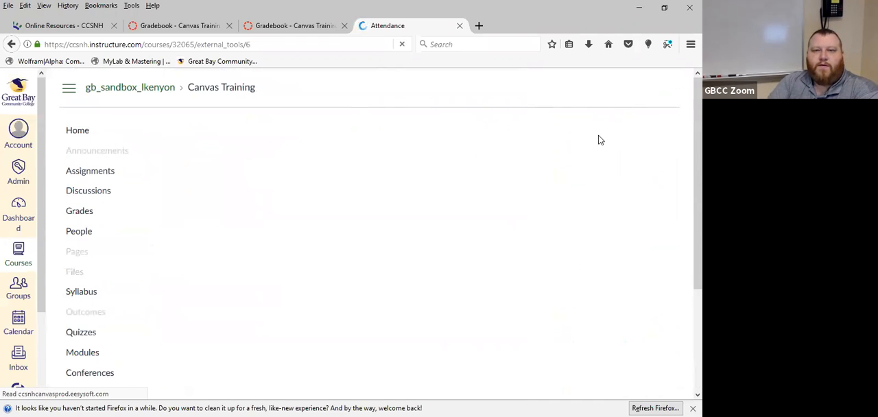
{"action": "left_click", "coordinate": [650, 122]}
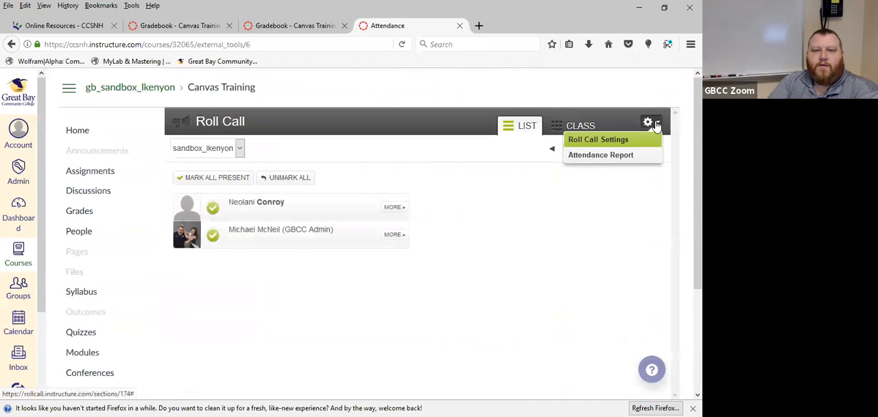
{"action": "left_click", "coordinate": [599, 141]}
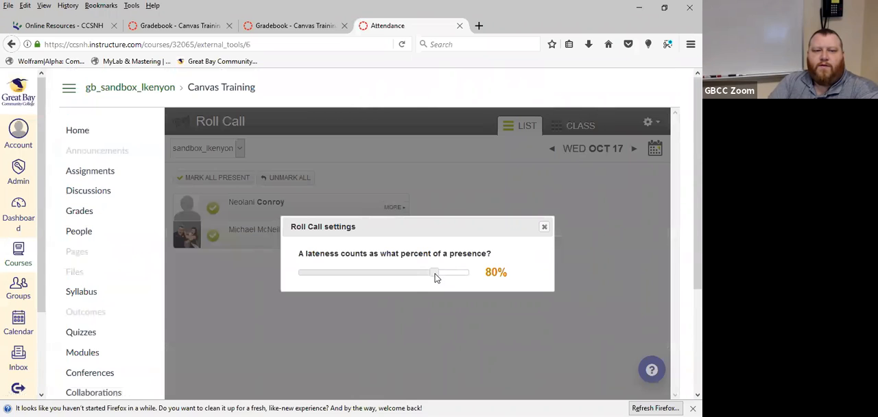
{"action": "left_click", "coordinate": [544, 231]}
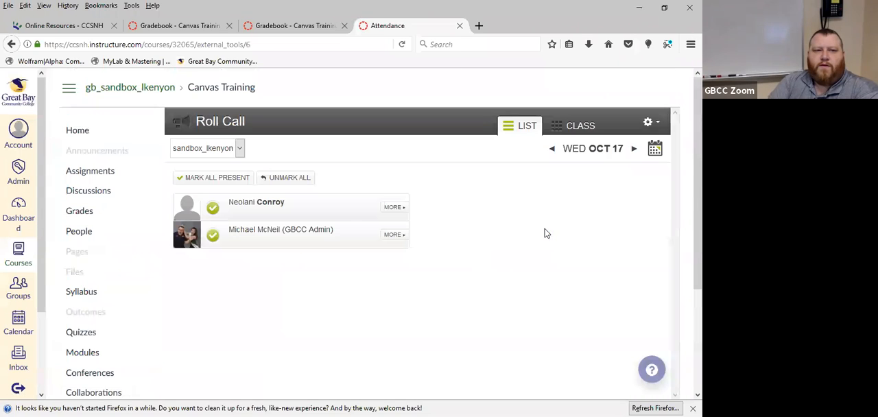
Look at the class seating chart view in Roll Call and return to the student list view
{"action": "left_click", "coordinate": [652, 124]}
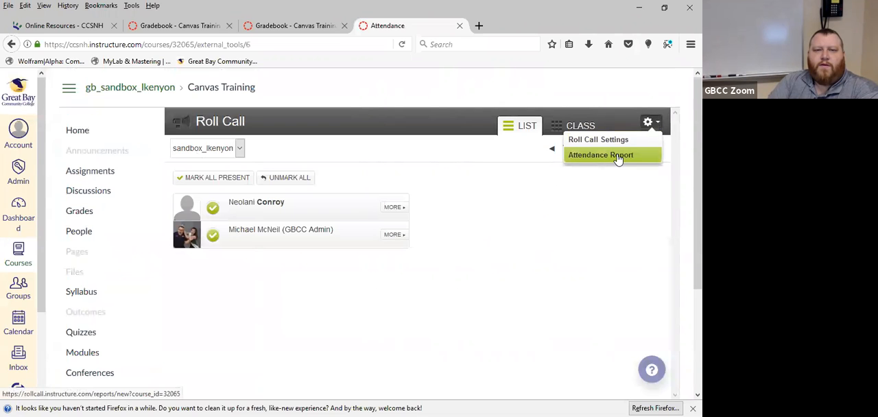
{"action": "left_click", "coordinate": [563, 127]}
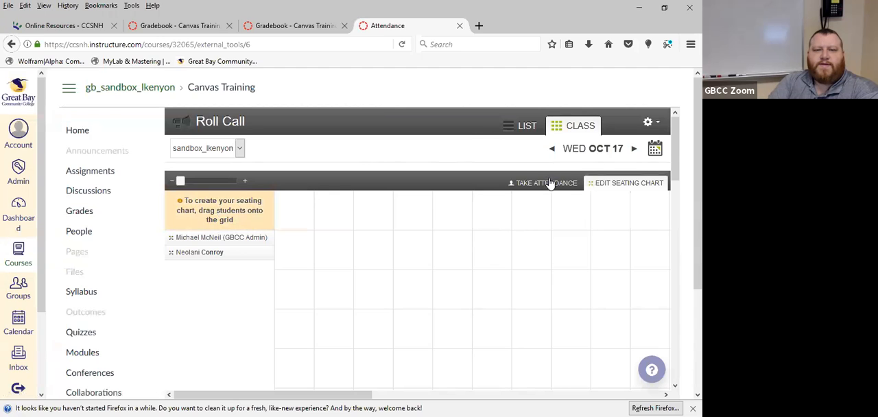
{"action": "left_click", "coordinate": [651, 126]}
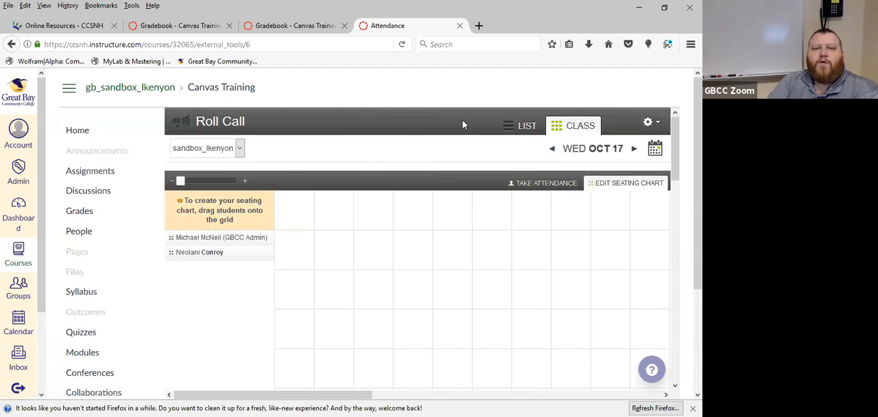
{"action": "left_click", "coordinate": [520, 127]}
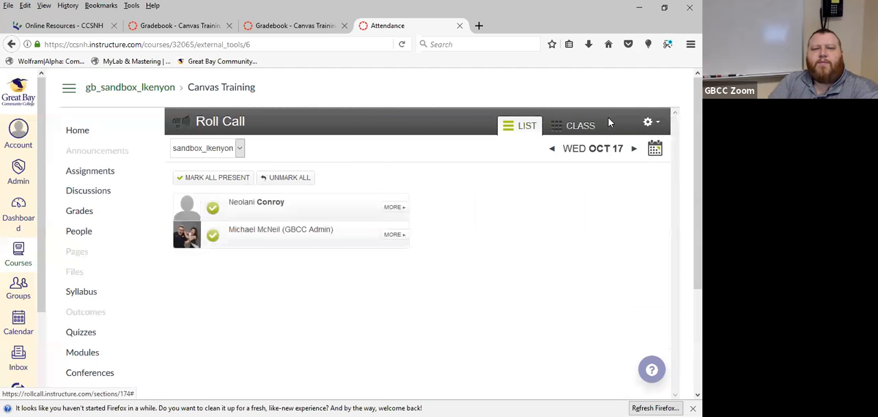
Open the Attendance Report form for exporting the course's attendance data
{"action": "mouse_move", "coordinate": [650, 126]}
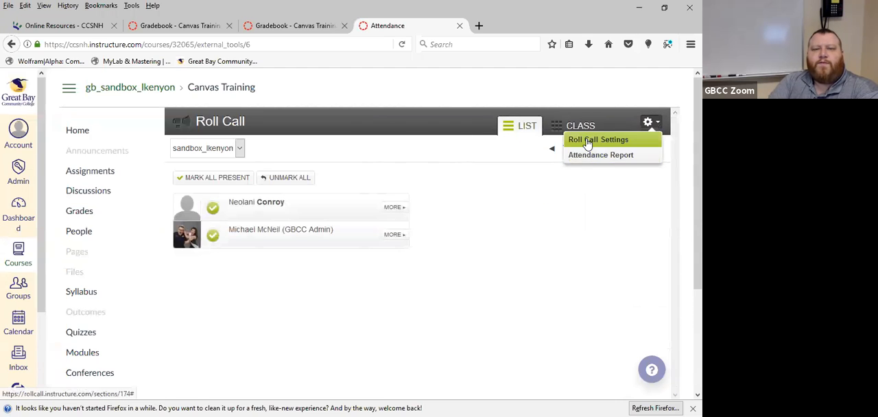
{"action": "left_click", "coordinate": [598, 157]}
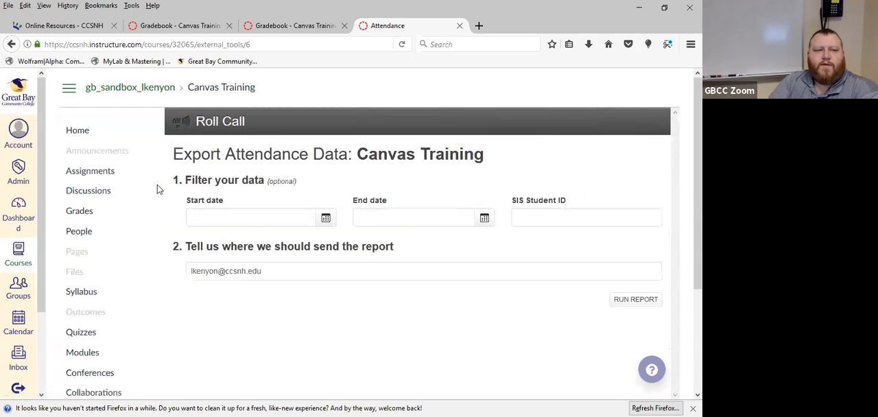
Check the Roll Call Attendance column in the gradebook and open the course's assignments list
{"action": "scroll", "coordinate": [179, 275], "scroll_direction": "down", "scroll_amount": 3}
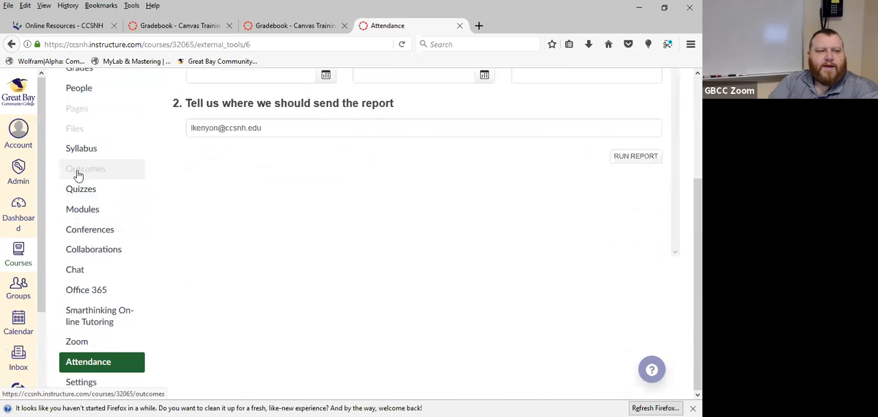
{"action": "scroll", "coordinate": [75, 172], "scroll_direction": "up", "scroll_amount": 2}
{"action": "left_click", "coordinate": [81, 150]}
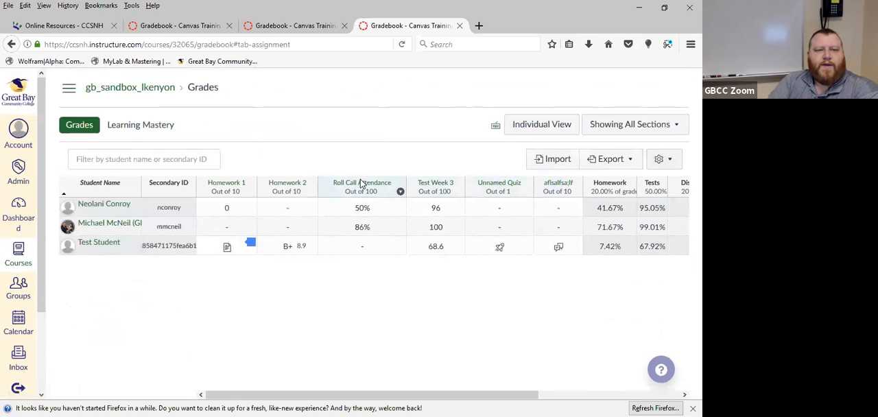
{"action": "left_click", "coordinate": [69, 87]}
{"action": "left_click", "coordinate": [102, 170]}
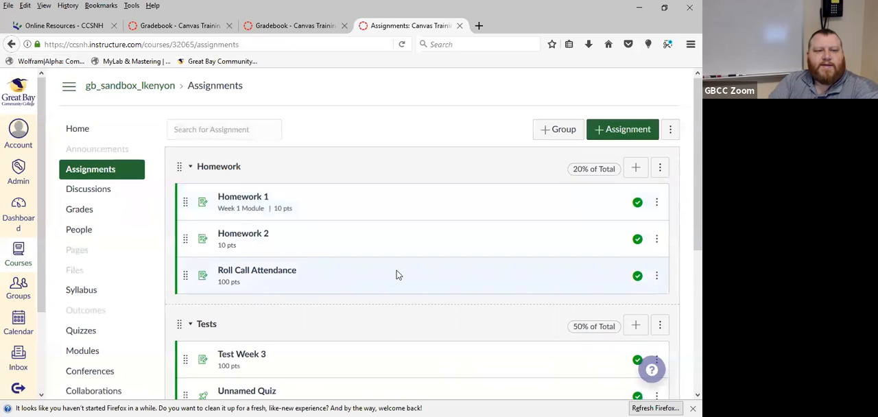
Move the Roll Call Attendance assignment from the Homework group to the Participation group
{"action": "scroll", "coordinate": [398, 274], "scroll_direction": "down", "scroll_amount": 2}
{"action": "scroll", "coordinate": [349, 192], "scroll_direction": "up", "scroll_amount": 1}
{"action": "left_click", "coordinate": [656, 214]}
{"action": "left_click", "coordinate": [629, 262]}
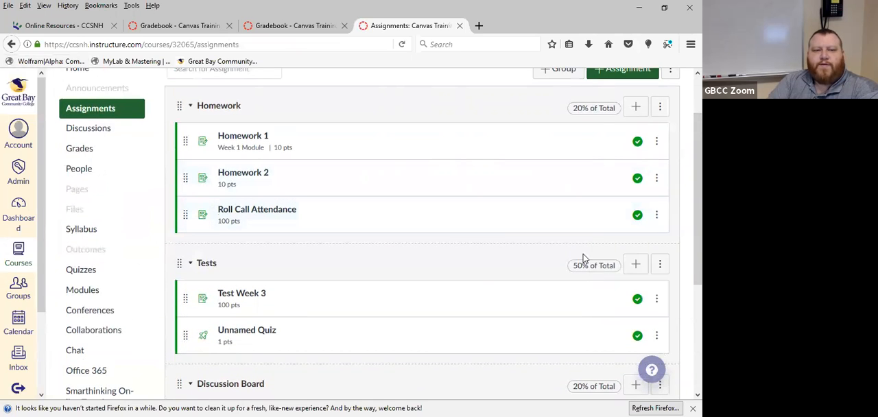
{"action": "left_click", "coordinate": [588, 148]}
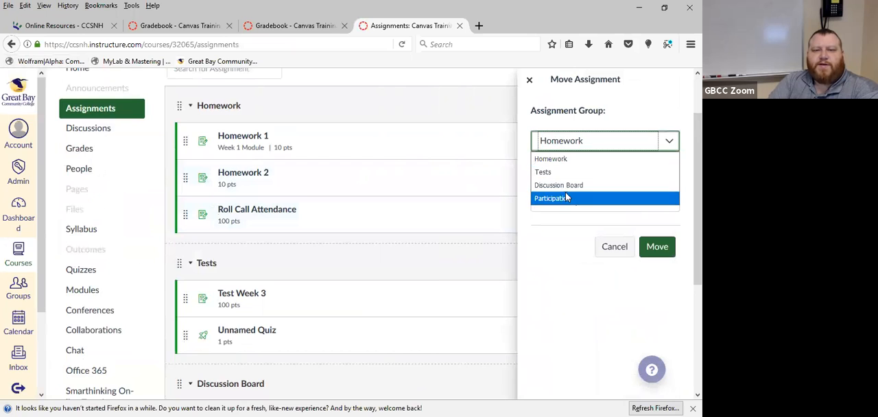
{"action": "left_click", "coordinate": [566, 193]}
{"action": "left_click", "coordinate": [655, 191]}
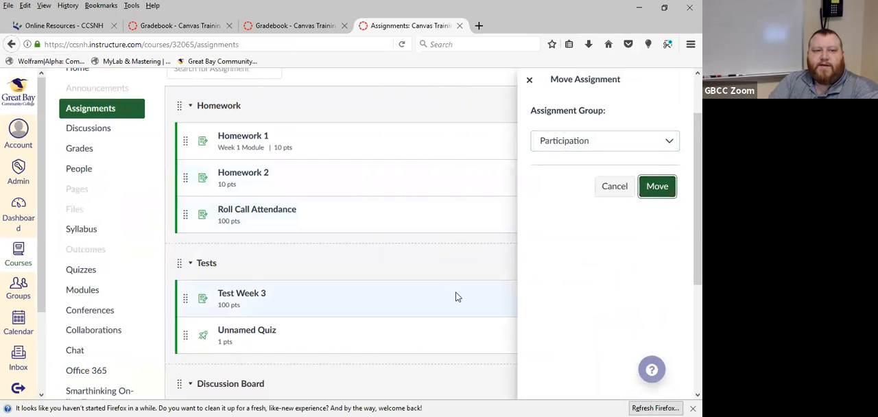
Open the full edit options of the Roll Call Attendance assignment in the Participation group and check its points
{"action": "scroll", "coordinate": [480, 285], "scroll_direction": "down", "scroll_amount": 1}
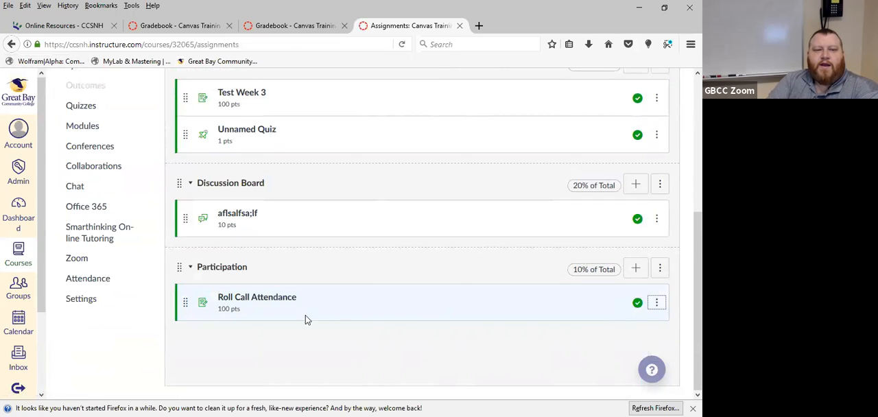
{"action": "left_click", "coordinate": [657, 303]}
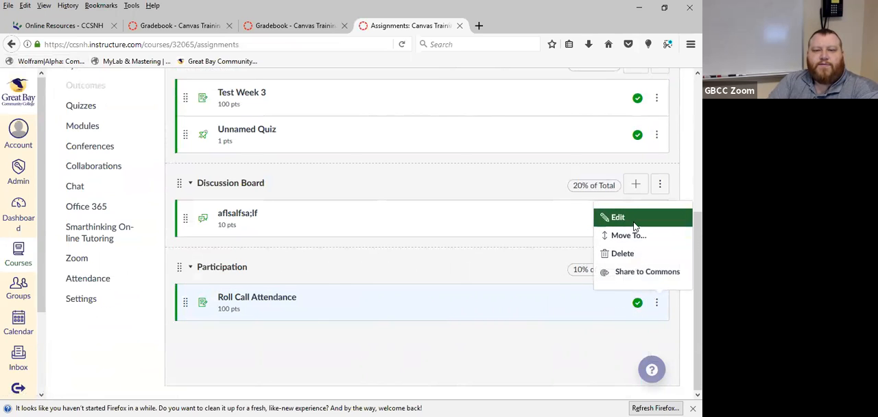
{"action": "left_click", "coordinate": [617, 218]}
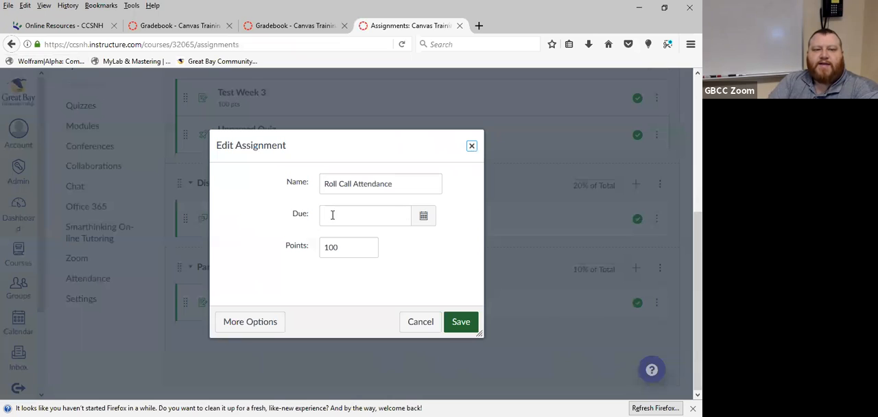
{"action": "left_click", "coordinate": [278, 322]}
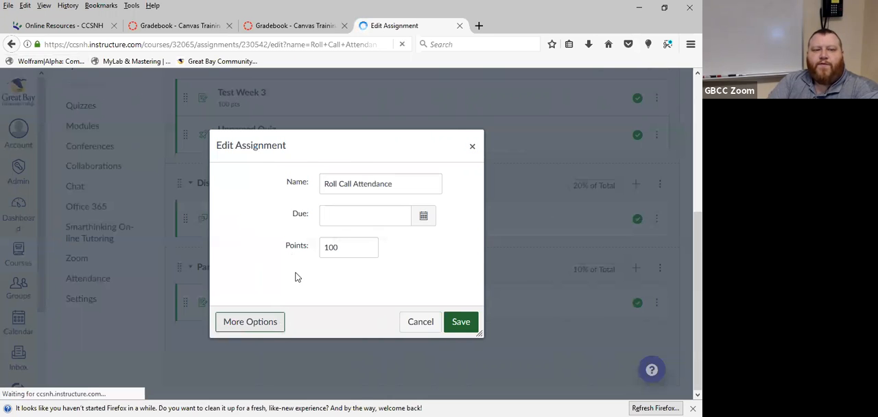
{"action": "scroll", "coordinate": [349, 266], "scroll_direction": "down", "scroll_amount": 3}
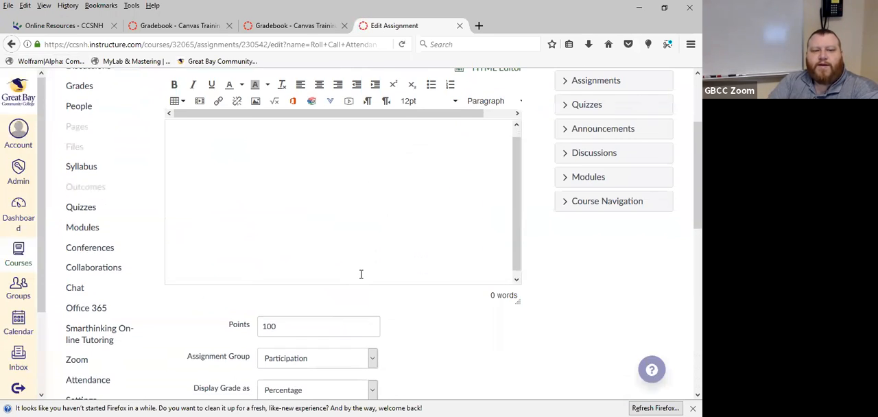
{"action": "left_click", "coordinate": [297, 324]}
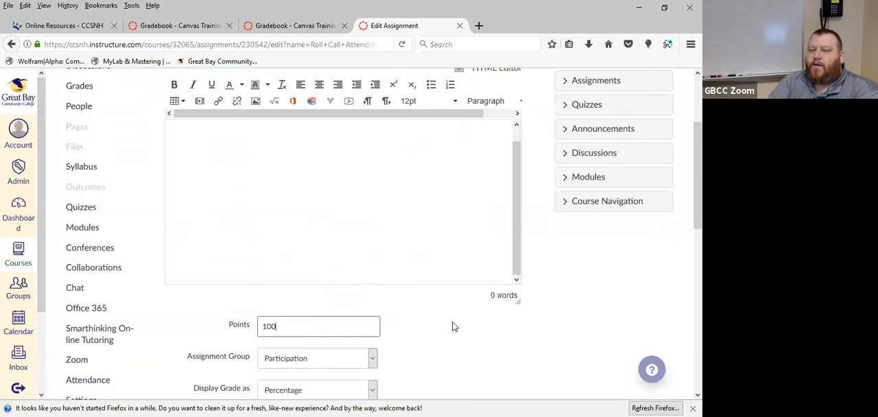
Try displaying the attendance assignment's grade as Points, review its submission and assign options, and cancel the edit
{"action": "scroll", "coordinate": [433, 304], "scroll_direction": "down", "scroll_amount": 3}
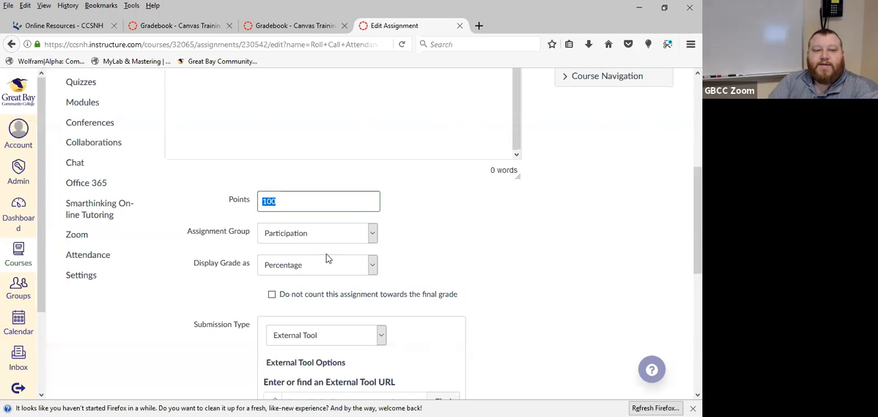
{"action": "left_click", "coordinate": [373, 269]}
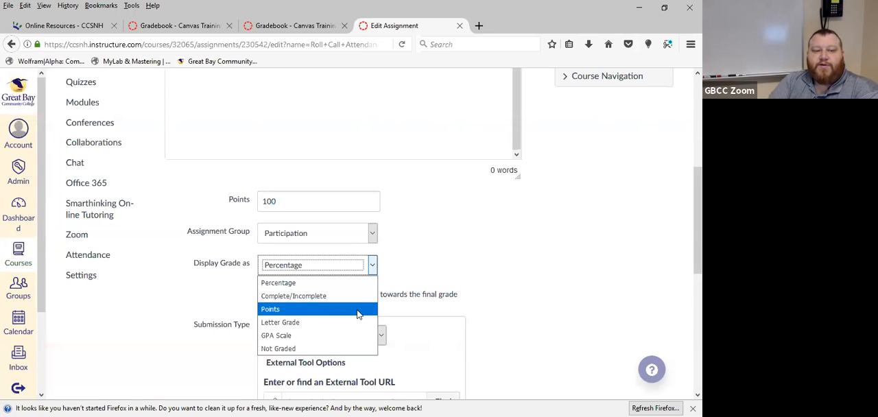
{"action": "key", "text": "Escape"}
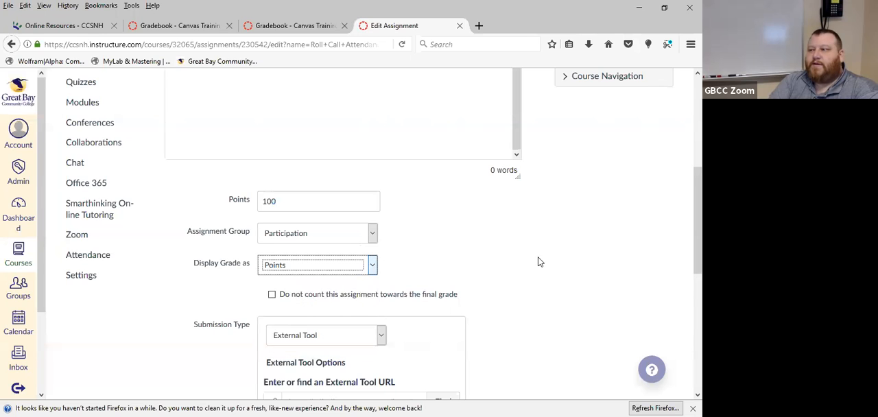
{"action": "scroll", "coordinate": [541, 263], "scroll_direction": "down", "scroll_amount": 3}
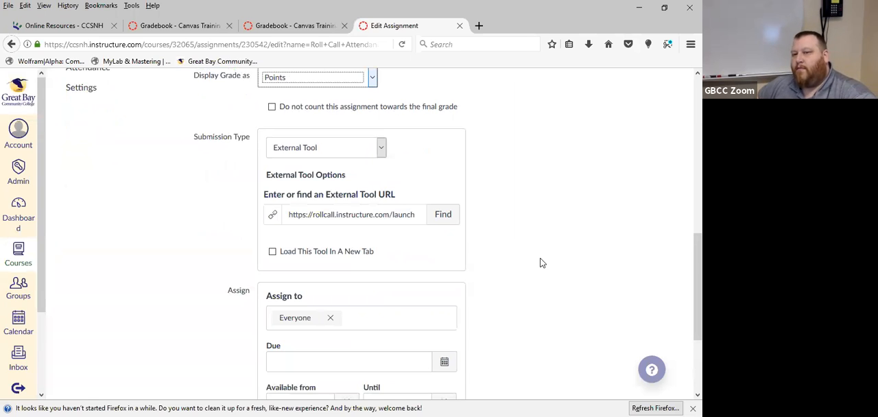
{"action": "scroll", "coordinate": [532, 267], "scroll_direction": "down", "scroll_amount": 3}
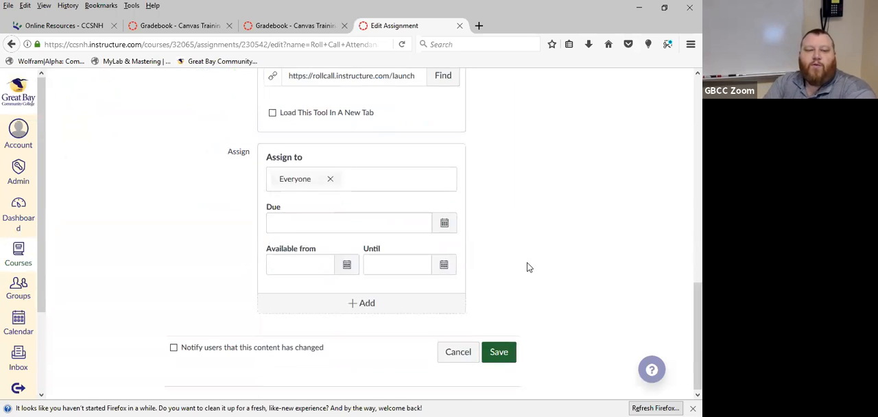
{"action": "left_click", "coordinate": [456, 355]}
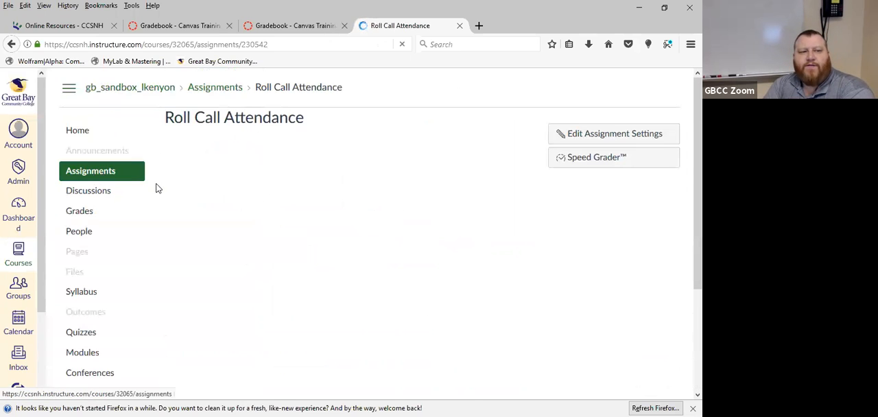
Open the full edit options of the Roll Call Attendance assignment from the course's assignments list
{"action": "left_click", "coordinate": [83, 177]}
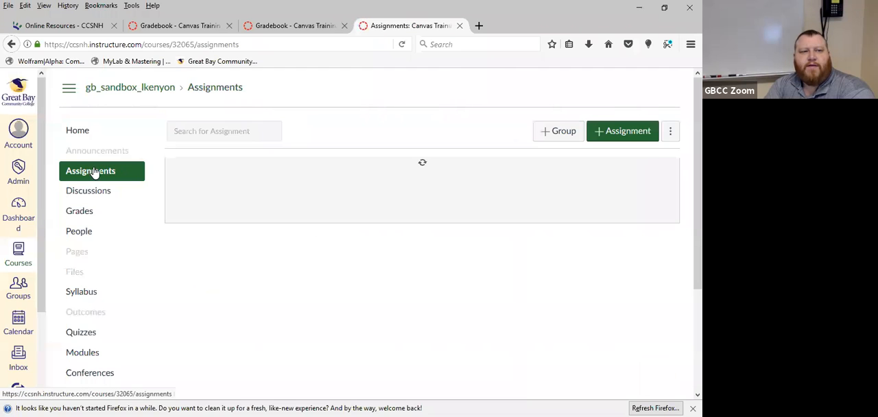
{"action": "scroll", "coordinate": [484, 359], "scroll_direction": "down", "scroll_amount": 5}
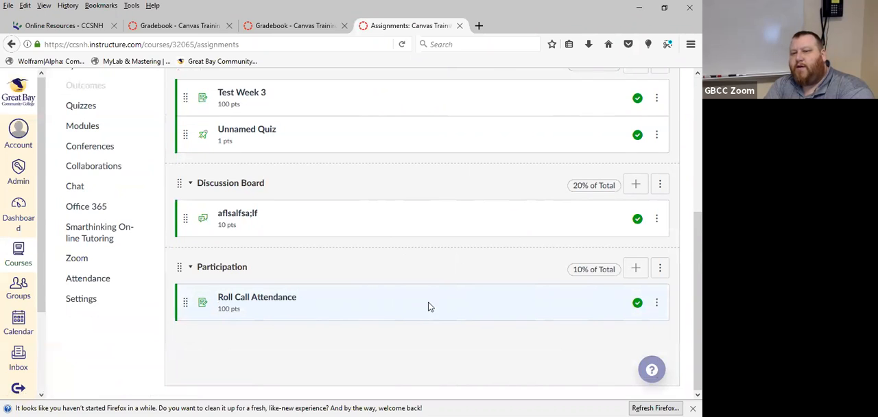
{"action": "left_click", "coordinate": [657, 306]}
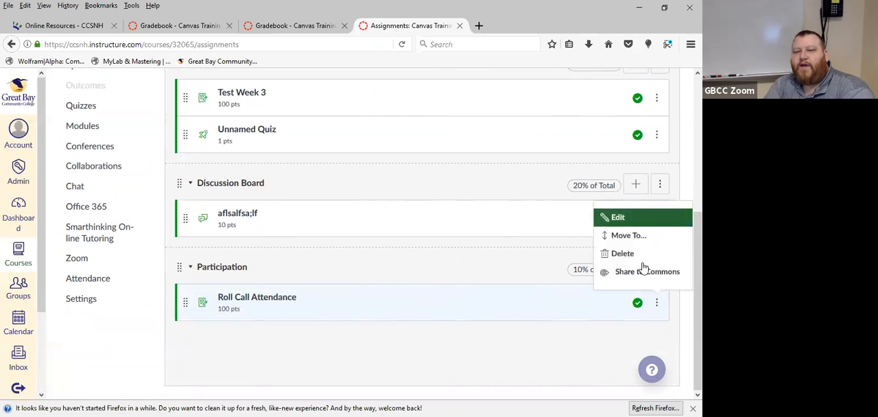
{"action": "left_click", "coordinate": [638, 218]}
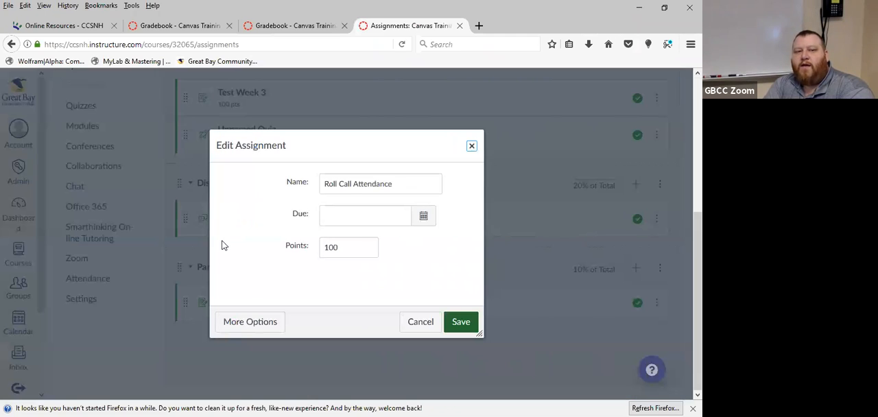
{"action": "left_click", "coordinate": [247, 322]}
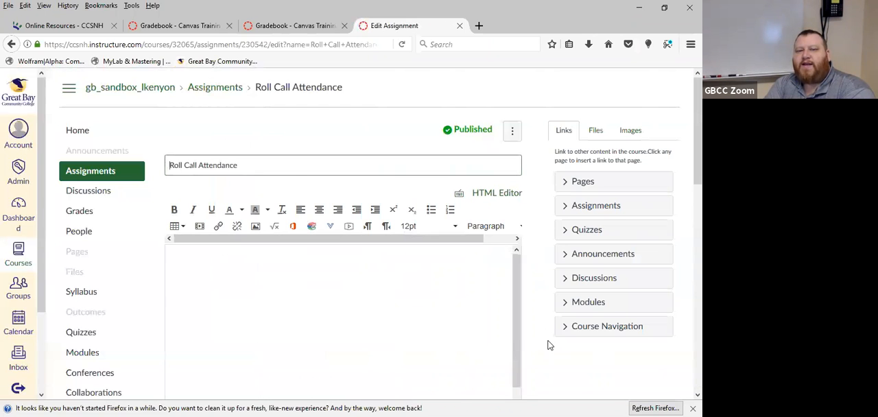
Review the attendance assignment's points, group, grade display, submission type and assign options
{"action": "scroll", "coordinate": [547, 334], "scroll_direction": "down", "scroll_amount": 5}
{"action": "scroll", "coordinate": [547, 334], "scroll_direction": "down", "scroll_amount": 6}
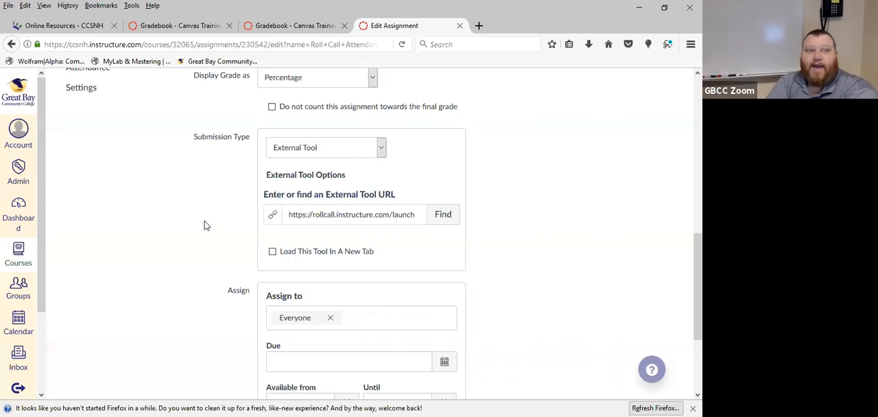
{"action": "scroll", "coordinate": [553, 302], "scroll_direction": "up", "scroll_amount": 3}
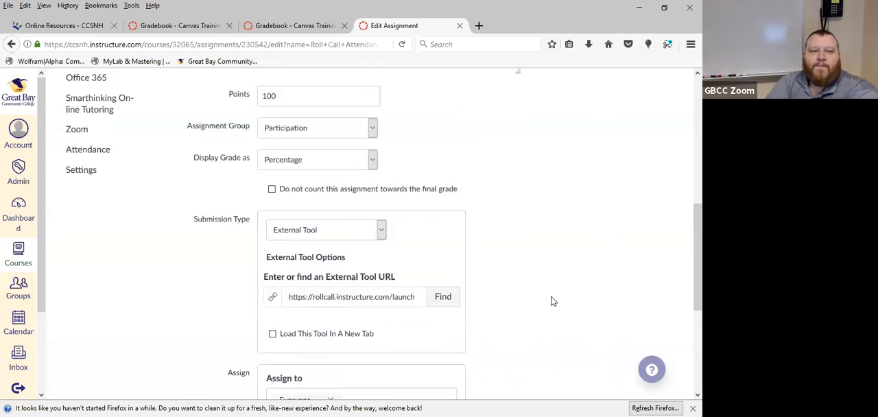
{"action": "left_click", "coordinate": [299, 136]}
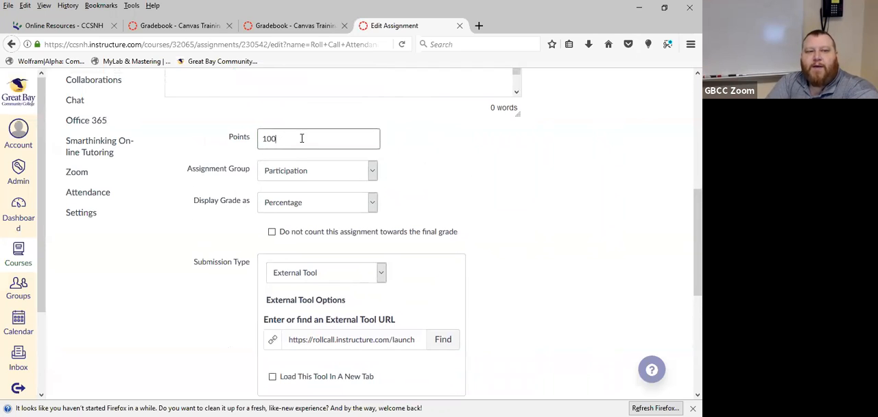
{"action": "left_click", "coordinate": [339, 195]}
{"action": "left_click", "coordinate": [343, 200]}
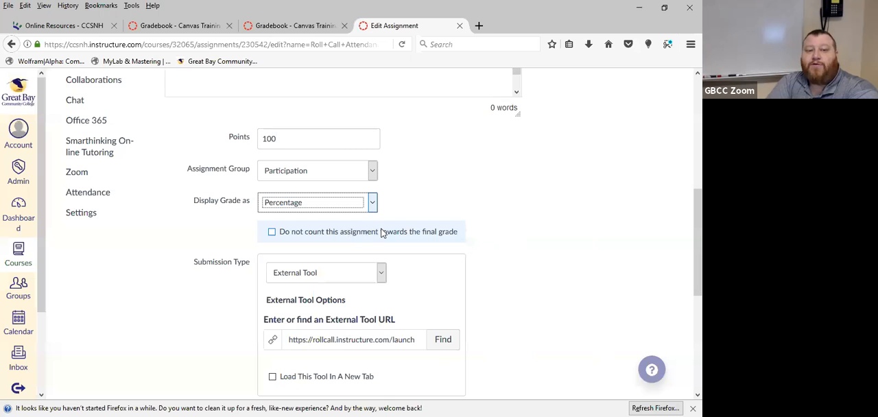
{"action": "scroll", "coordinate": [609, 274], "scroll_direction": "down", "scroll_amount": 4}
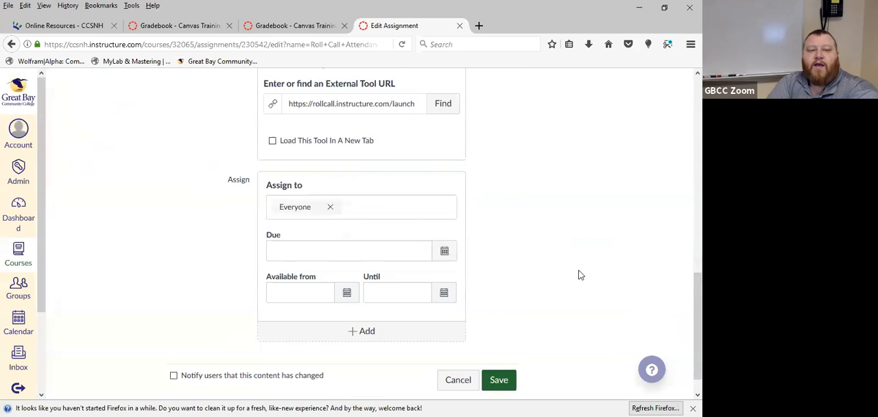
{"action": "scroll", "coordinate": [576, 269], "scroll_direction": "up", "scroll_amount": 2}
{"action": "scroll", "coordinate": [577, 269], "scroll_direction": "down", "scroll_amount": 1}
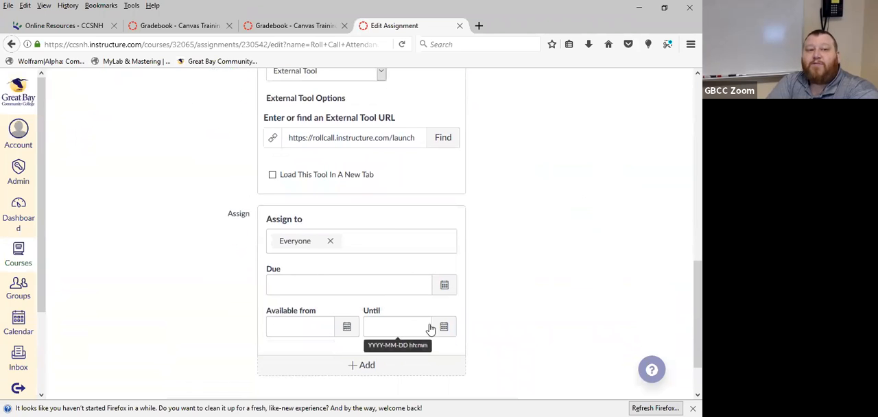
{"action": "scroll", "coordinate": [552, 268], "scroll_direction": "up", "scroll_amount": 1}
{"action": "scroll", "coordinate": [553, 268], "scroll_direction": "up", "scroll_amount": 6}
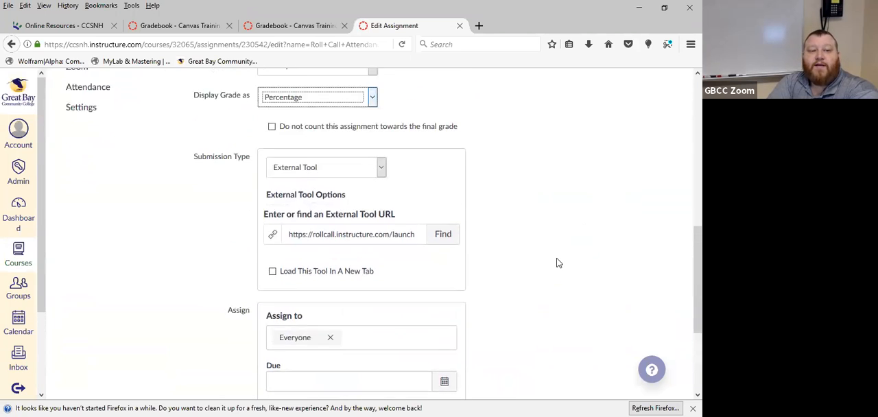
{"action": "scroll", "coordinate": [553, 262], "scroll_direction": "down", "scroll_amount": 2}
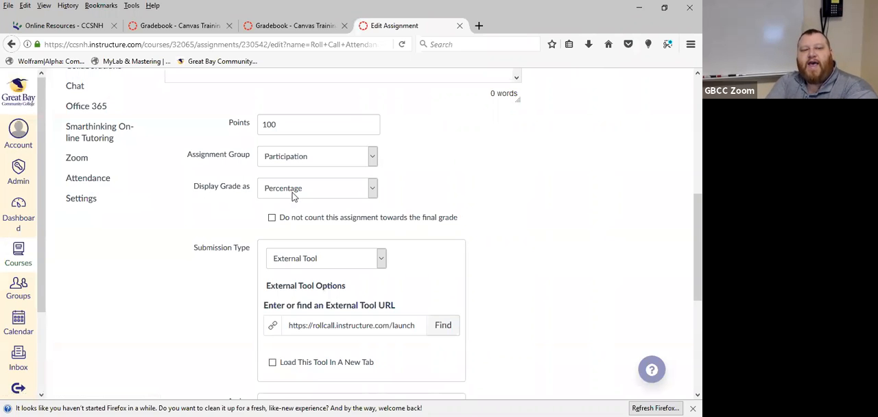
Exclude the Roll Call Attendance assignment from the final grade and save the assignment
{"action": "left_click", "coordinate": [272, 217]}
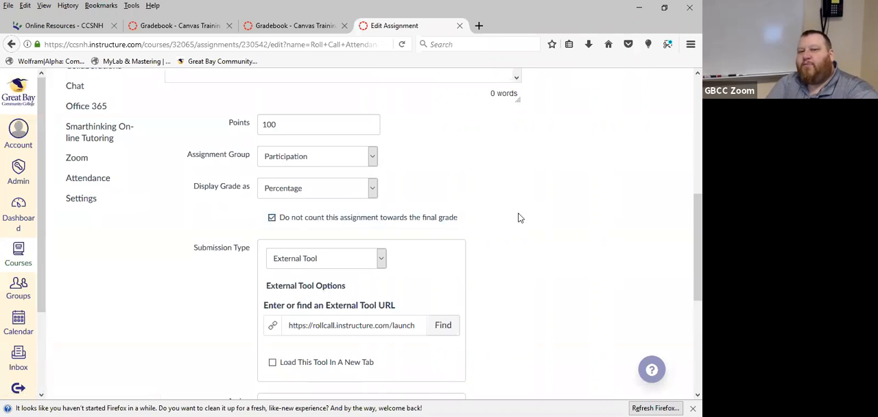
{"action": "scroll", "coordinate": [521, 217], "scroll_direction": "down", "scroll_amount": 6}
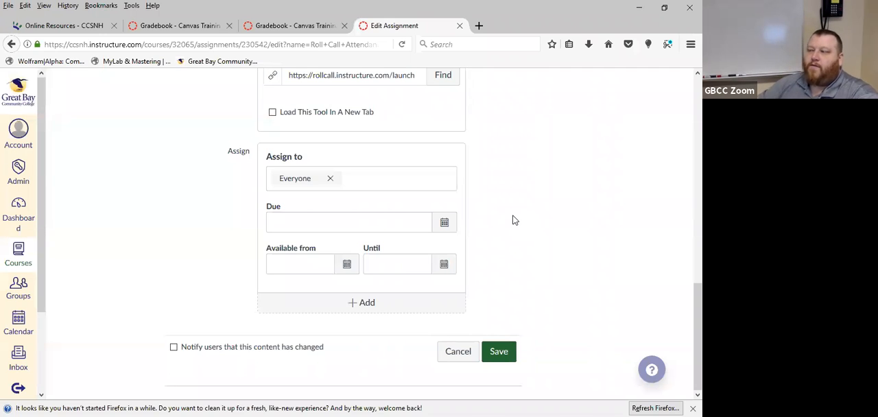
{"action": "left_click", "coordinate": [507, 357]}
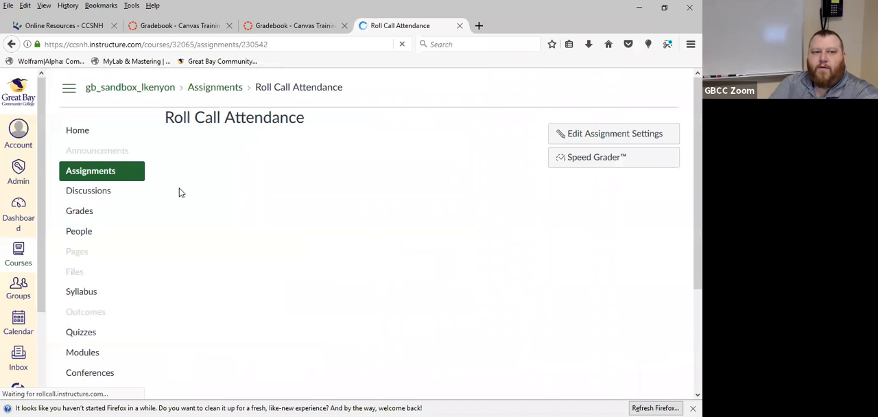
Open the course gradebook to check the Roll Call Attendance column and show the course navigation beside it
{"action": "left_click", "coordinate": [94, 217]}
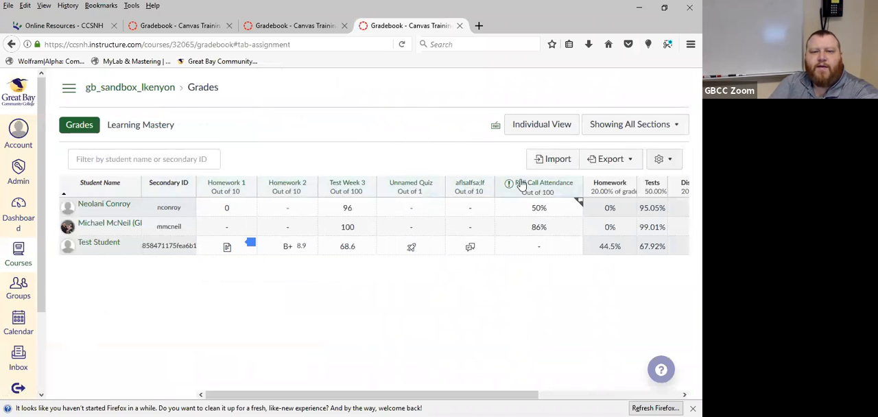
{"action": "mouse_move", "coordinate": [510, 188]}
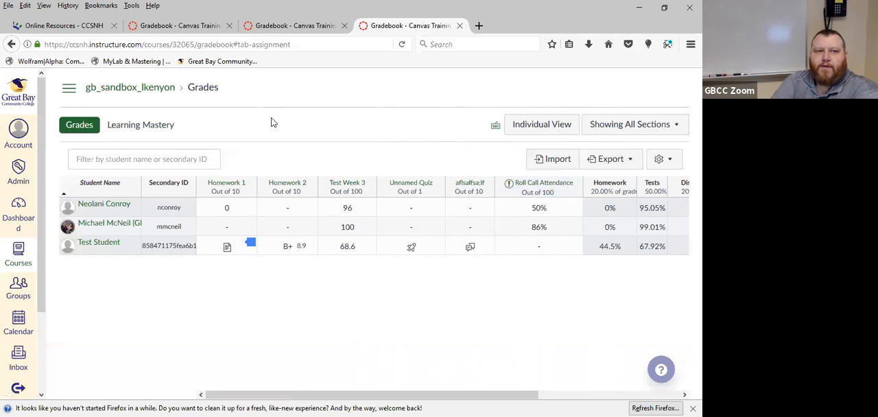
{"action": "left_click", "coordinate": [69, 87]}
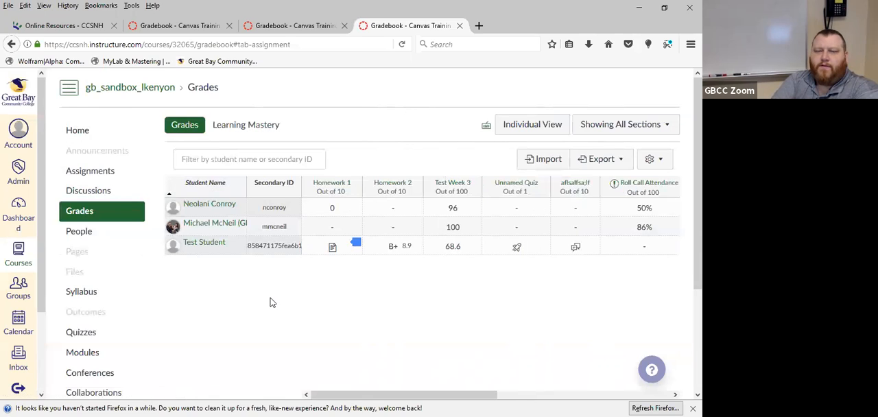
Set the Test Student's Homework 2 score to 8.8
{"action": "left_click", "coordinate": [389, 254]}
{"action": "left_click", "coordinate": [394, 250]}
{"action": "type", "text": "8.8"}
{"action": "key", "text": "Return"}
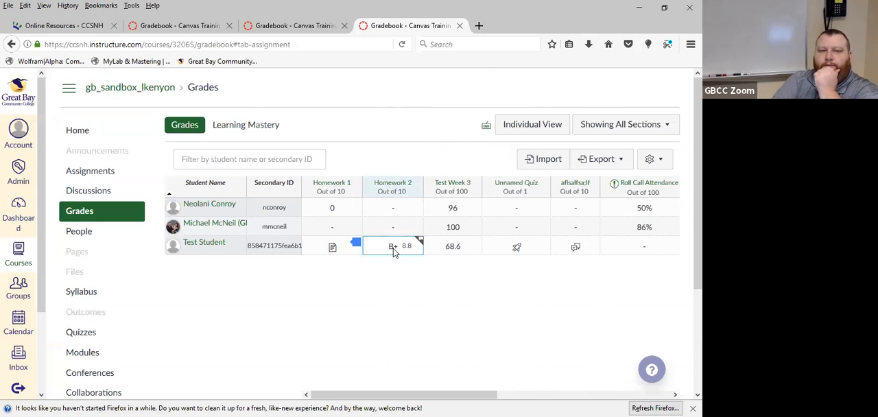
Try Homework 2 scores of 8.5 and 8.6 for the Test Student to compare the letter grades
{"action": "left_click", "coordinate": [394, 251]}
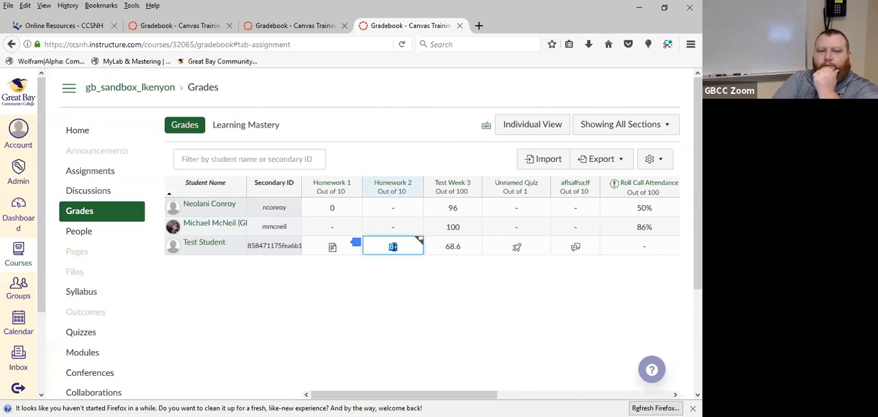
{"action": "type", "text": "8.5"}
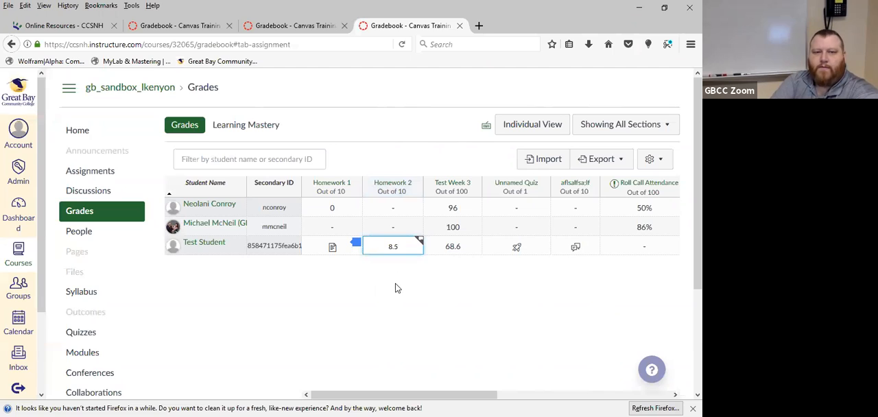
{"action": "key", "text": "Return"}
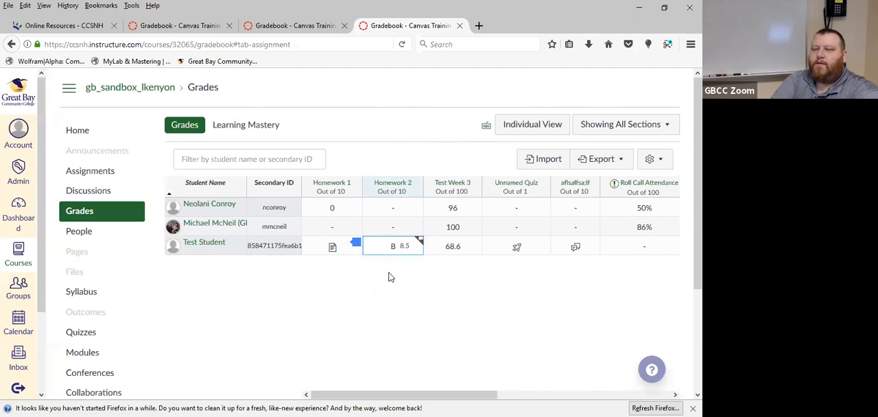
{"action": "left_click", "coordinate": [393, 248]}
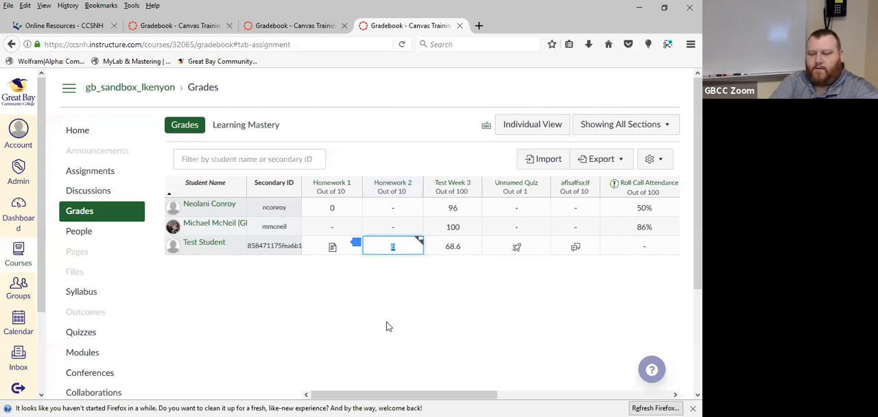
{"action": "type", "text": "8.6"}
{"action": "key", "text": "Return"}
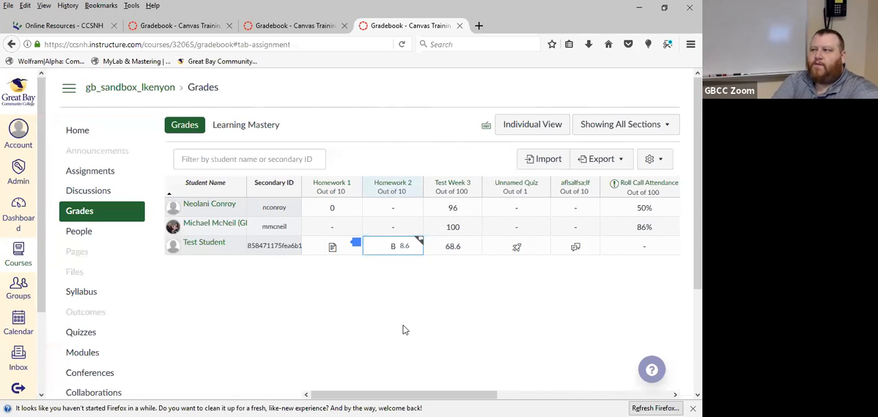
Set the Test Student's Homework 2 score to 8.7
{"action": "left_click", "coordinate": [394, 249]}
{"action": "type", "text": "8"}
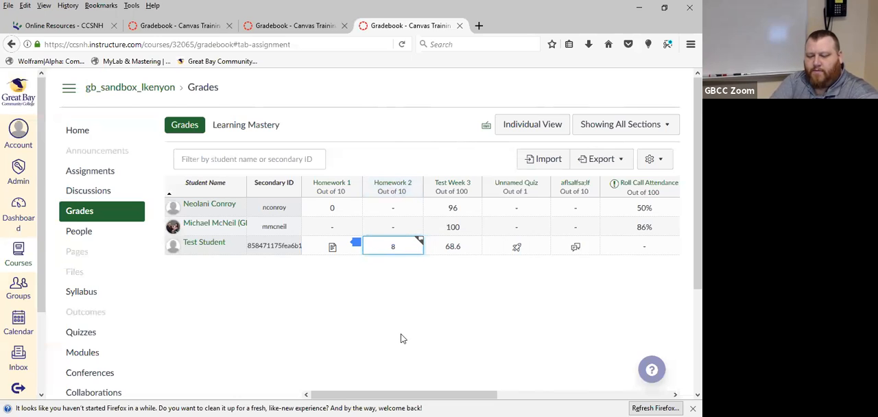
{"action": "type", "text": ".7"}
{"action": "key", "text": "Return"}
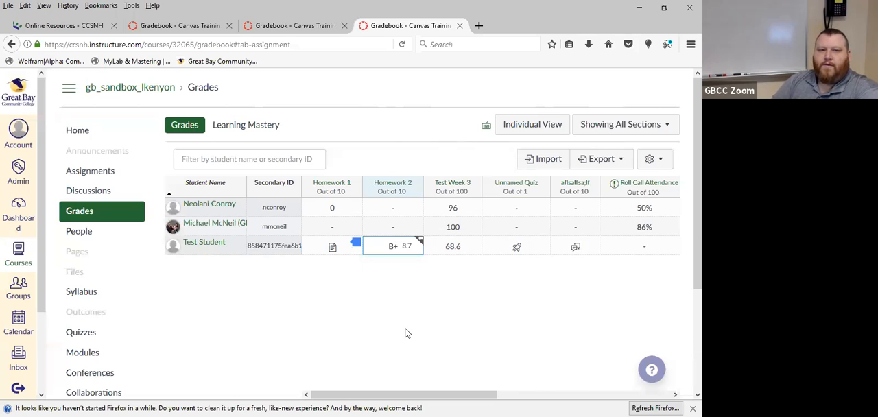
Turn off treating ungraded work as 0 in the gradebook and check the group and total grades
{"action": "left_click_drag", "start_coordinate": [453, 398], "coordinate": [627, 398]}
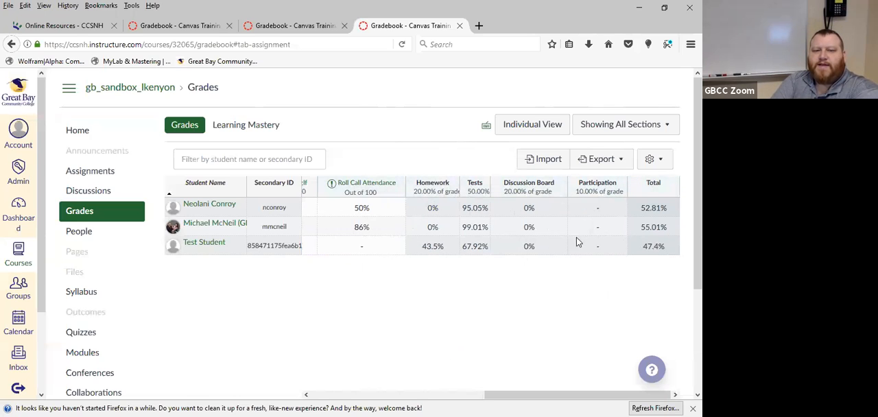
{"action": "left_click", "coordinate": [654, 160]}
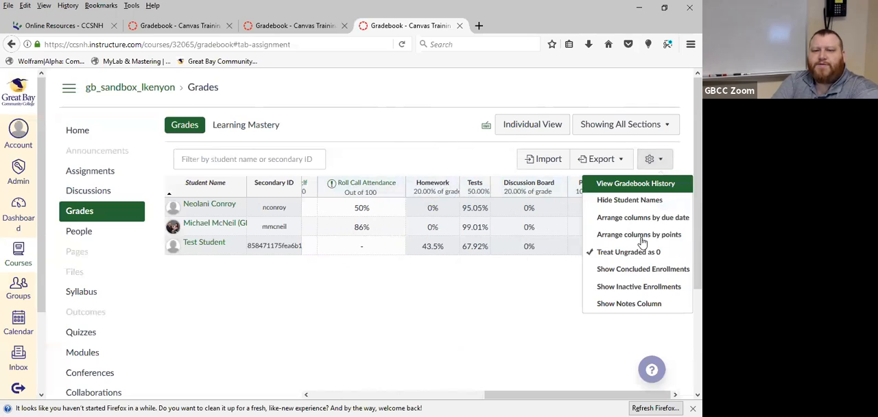
{"action": "left_click", "coordinate": [640, 253]}
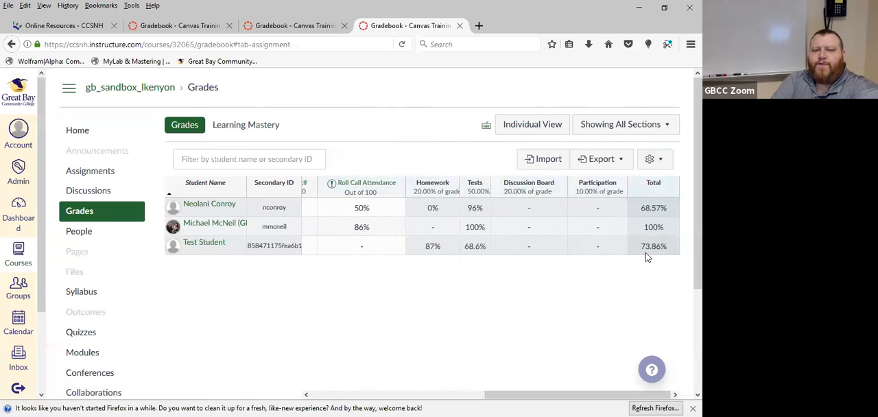
{"action": "mouse_move", "coordinate": [455, 254]}
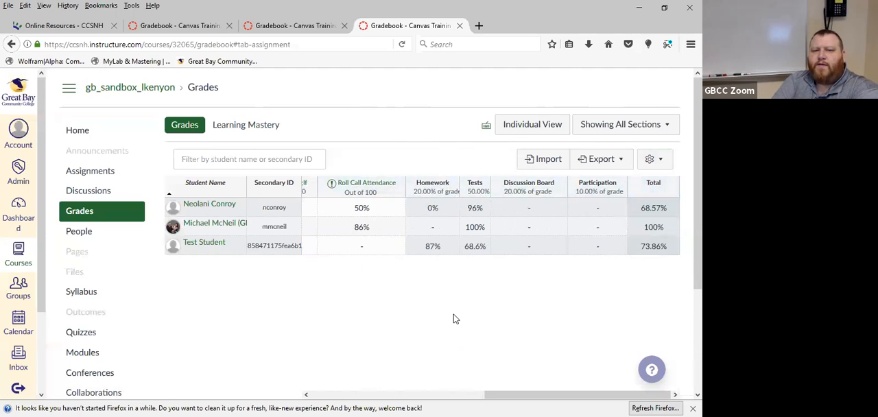
{"action": "left_click_drag", "start_coordinate": [538, 396], "coordinate": [339, 396]}
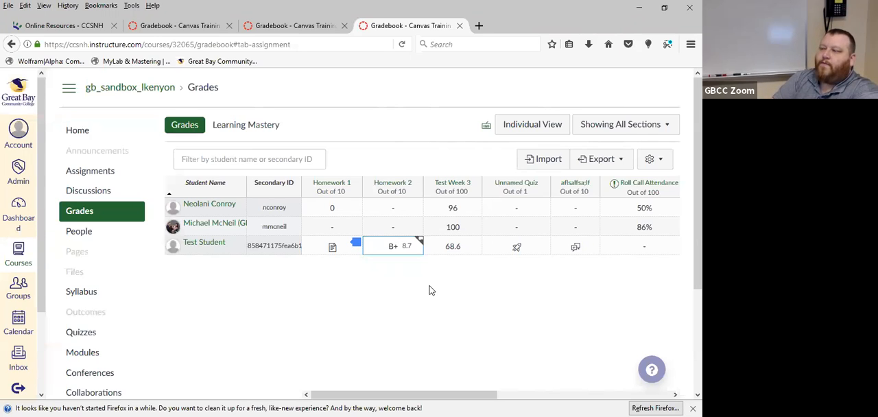
Start a new discussion topic in the course and title it "fsgfddg"
{"action": "left_click", "coordinate": [82, 196]}
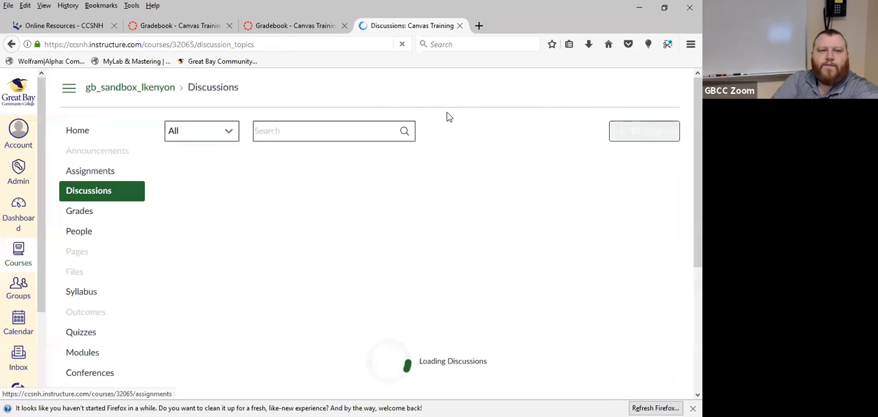
{"action": "left_click", "coordinate": [606, 134]}
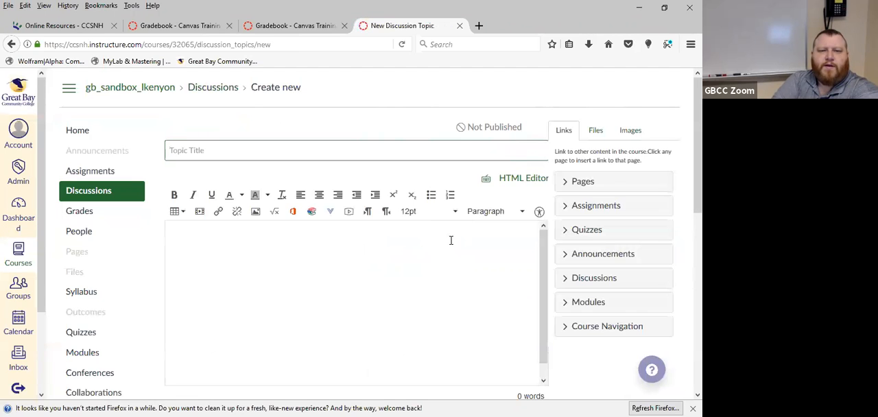
{"action": "scroll", "coordinate": [281, 256], "scroll_direction": "down", "scroll_amount": 1}
{"action": "scroll", "coordinate": [281, 256], "scroll_direction": "down", "scroll_amount": 1}
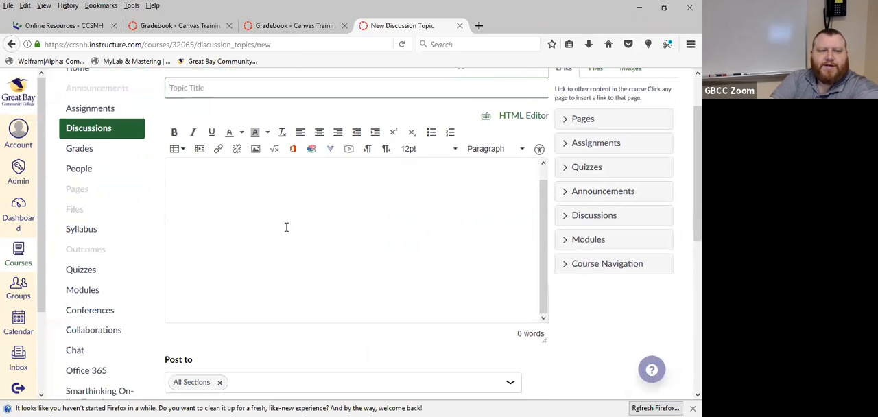
{"action": "type", "text": "fsgfddg"}
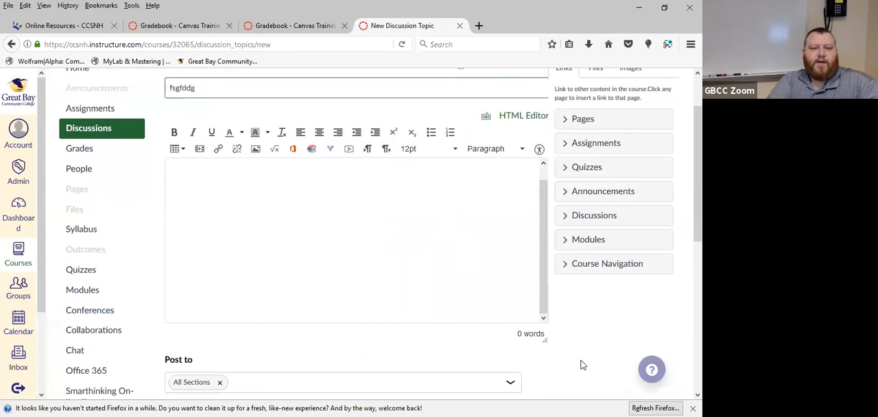
Make the discussion graded and choose Points as its grade display
{"action": "scroll", "coordinate": [535, 315], "scroll_direction": "down", "scroll_amount": 5}
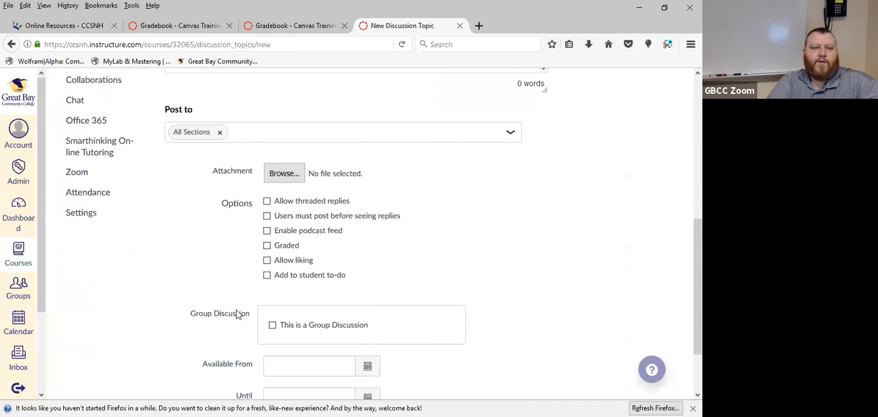
{"action": "left_click", "coordinate": [268, 245]}
{"action": "scroll", "coordinate": [206, 248], "scroll_direction": "down", "scroll_amount": 1}
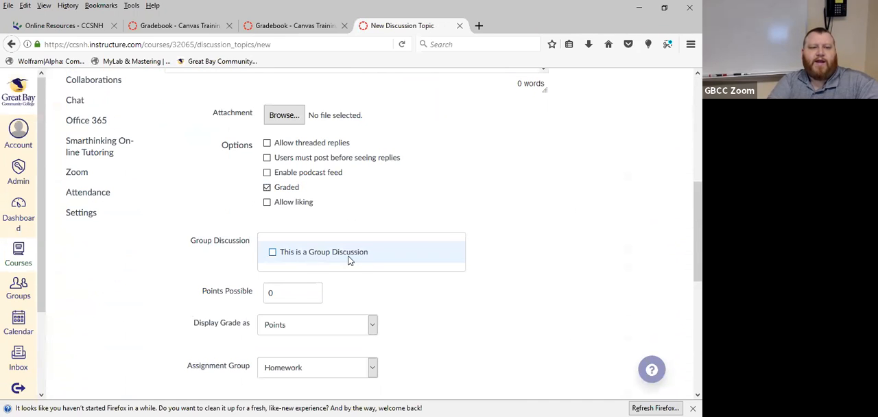
{"action": "left_click", "coordinate": [273, 293]}
{"action": "left_click", "coordinate": [302, 328]}
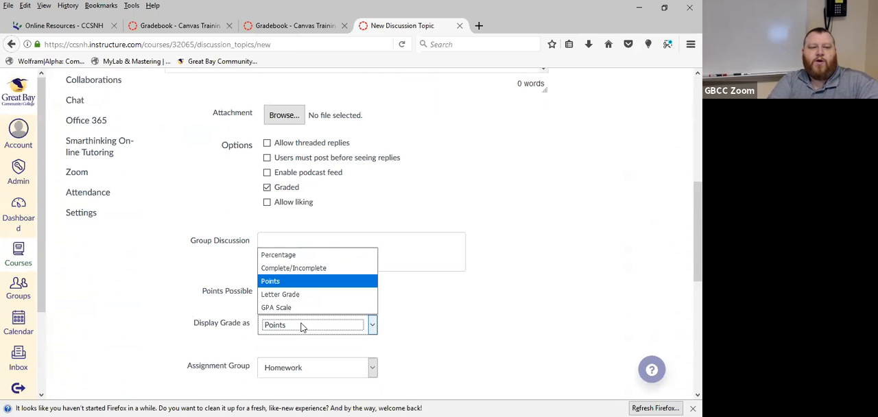
{"action": "left_click", "coordinate": [300, 283]}
Assign the graded discussion to the Discussion Board assignment group
{"action": "scroll", "coordinate": [221, 336], "scroll_direction": "down", "scroll_amount": 3}
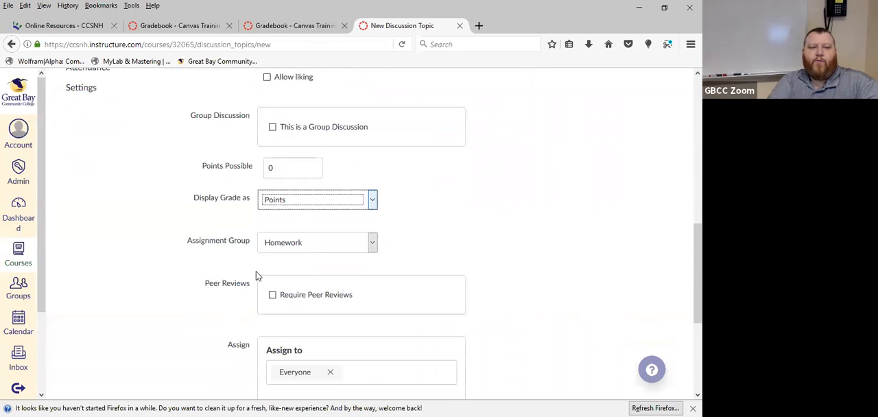
{"action": "left_click", "coordinate": [311, 243]}
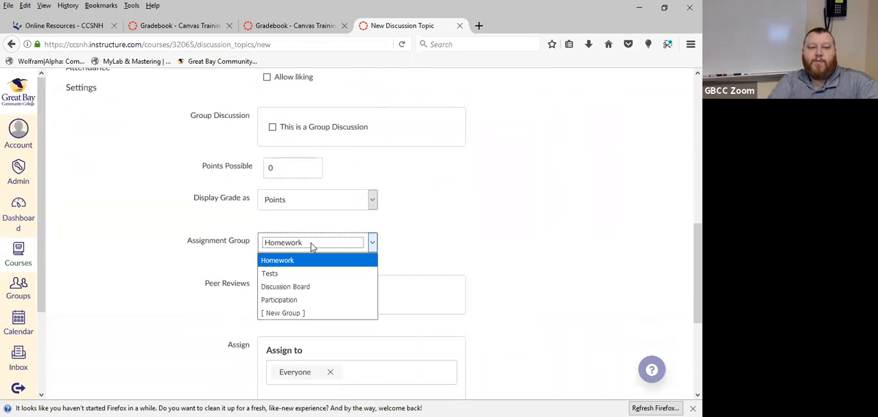
{"action": "left_click", "coordinate": [317, 286]}
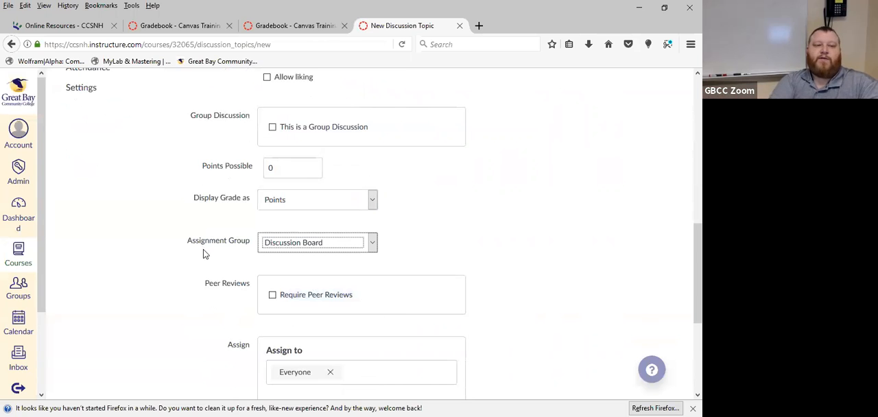
Turn the discussion's Graded option off and on again to compare the settings offered in each case
{"action": "scroll", "coordinate": [190, 247], "scroll_direction": "down", "scroll_amount": 5}
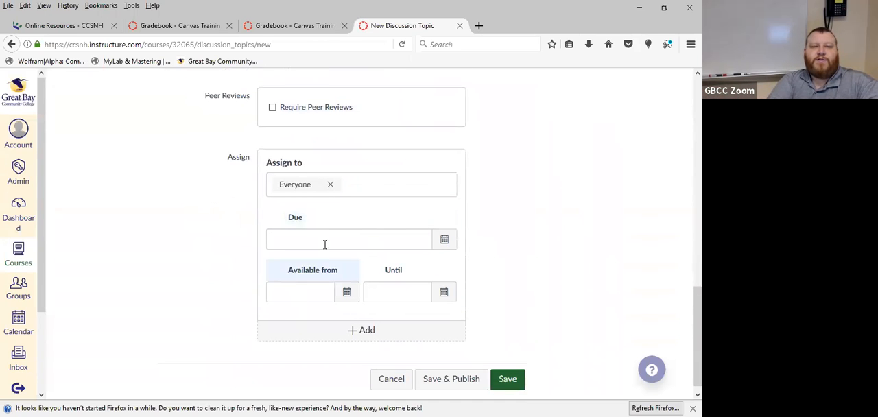
{"action": "scroll", "coordinate": [182, 272], "scroll_direction": "up", "scroll_amount": 8}
{"action": "left_click", "coordinate": [266, 187]}
{"action": "scroll", "coordinate": [159, 245], "scroll_direction": "down", "scroll_amount": 2}
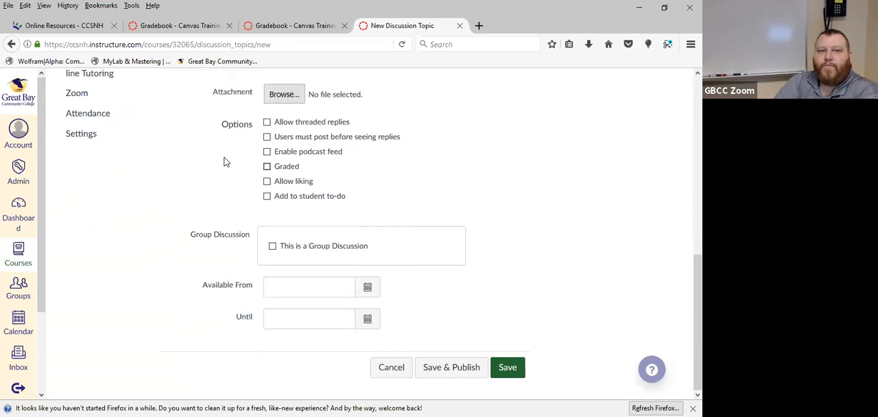
{"action": "left_click", "coordinate": [266, 166]}
Set the points possible for the graded discussion to 1
{"action": "scroll", "coordinate": [155, 196], "scroll_direction": "down", "scroll_amount": 2}
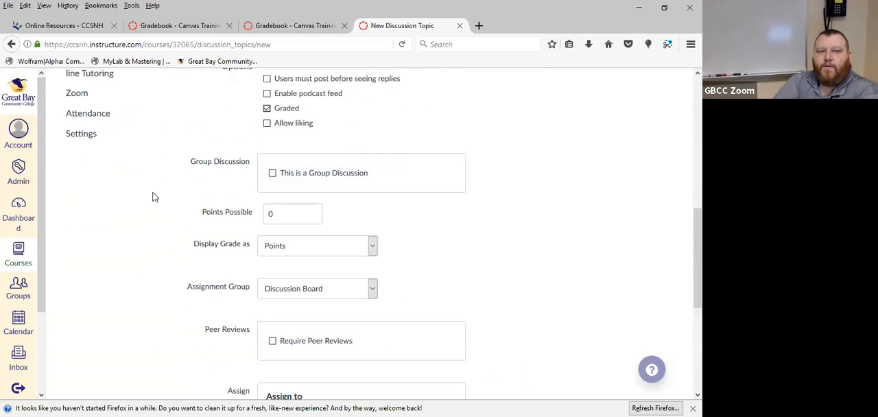
{"action": "left_click_drag", "start_coordinate": [288, 213], "coordinate": [203, 223]}
{"action": "type", "text": "1"}
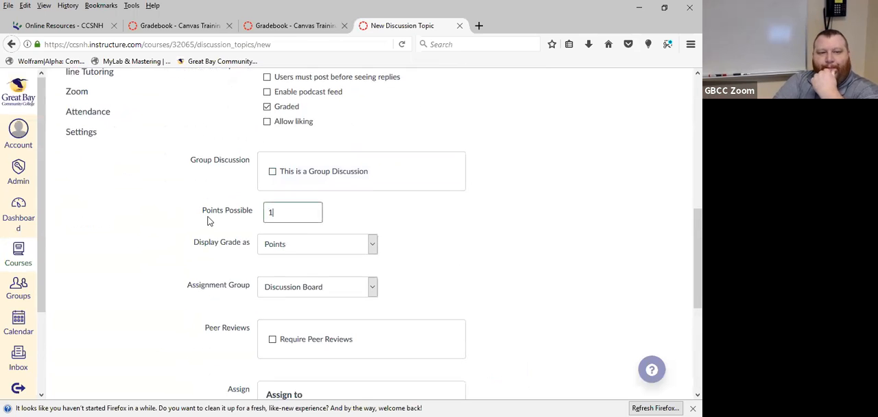
{"action": "scroll", "coordinate": [209, 219], "scroll_direction": "down", "scroll_amount": 3}
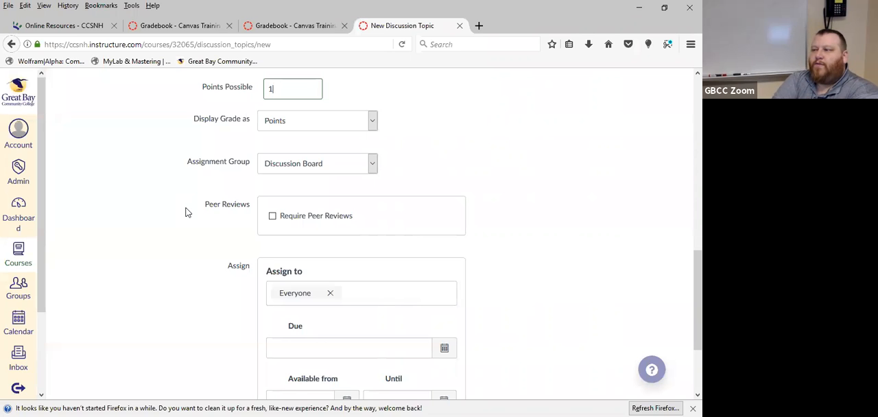
{"action": "scroll", "coordinate": [185, 212], "scroll_direction": "up", "scroll_amount": 5}
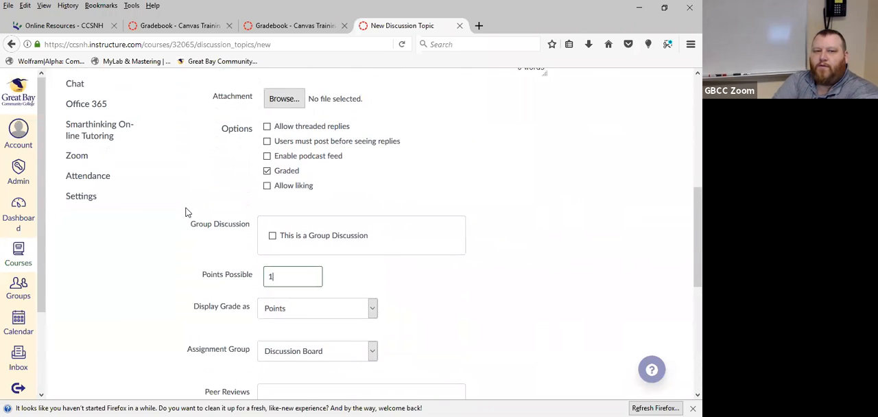
{"action": "scroll", "coordinate": [185, 212], "scroll_direction": "up", "scroll_amount": 3}
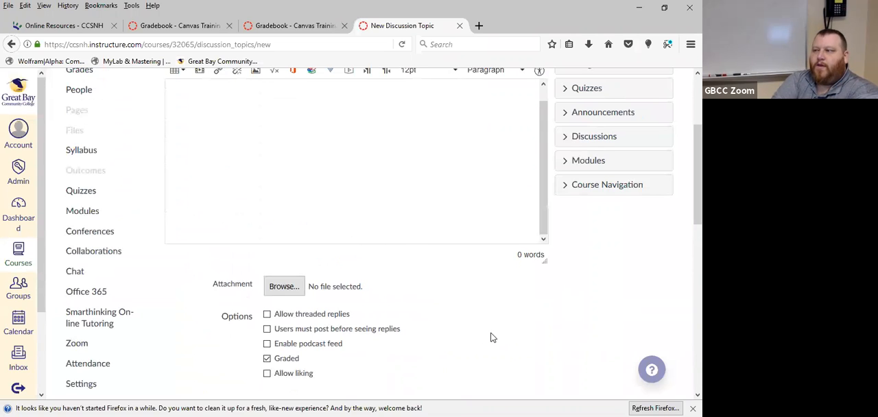
{"action": "scroll", "coordinate": [492, 336], "scroll_direction": "up", "scroll_amount": 3}
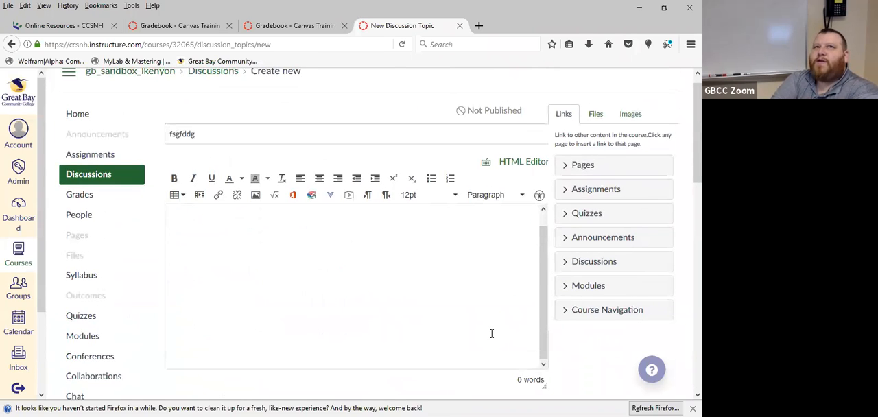
{"action": "scroll", "coordinate": [491, 333], "scroll_direction": "down", "scroll_amount": 3}
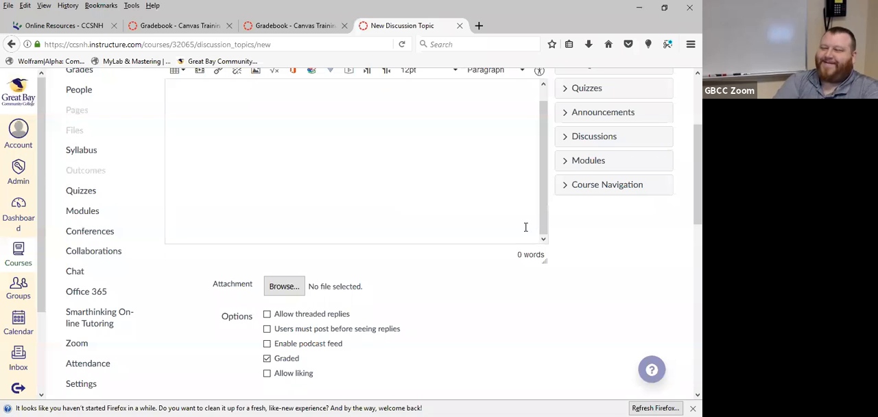
{"action": "scroll", "coordinate": [509, 351], "scroll_direction": "up", "scroll_amount": 4}
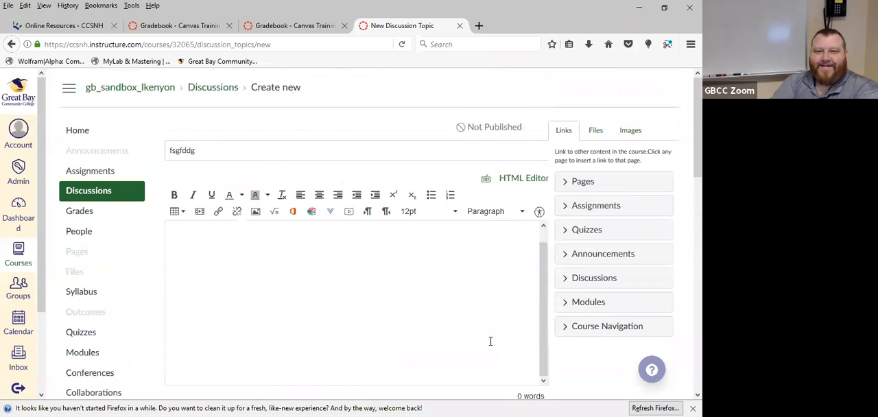